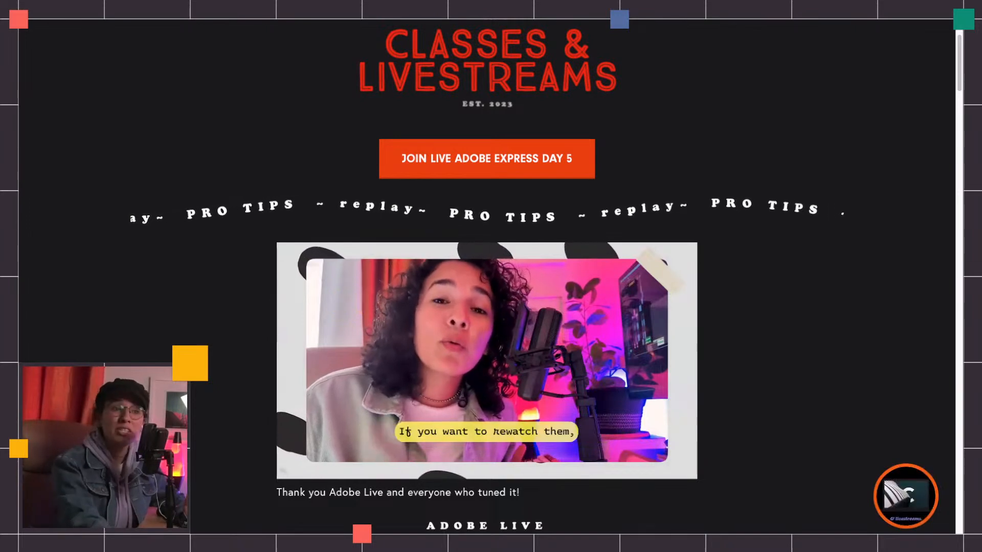
Step: Examine the Classes & Livestreams page, including its Adobe Express and Adobe Lightroom replay videos
scroll(187, 357, "down", 1)
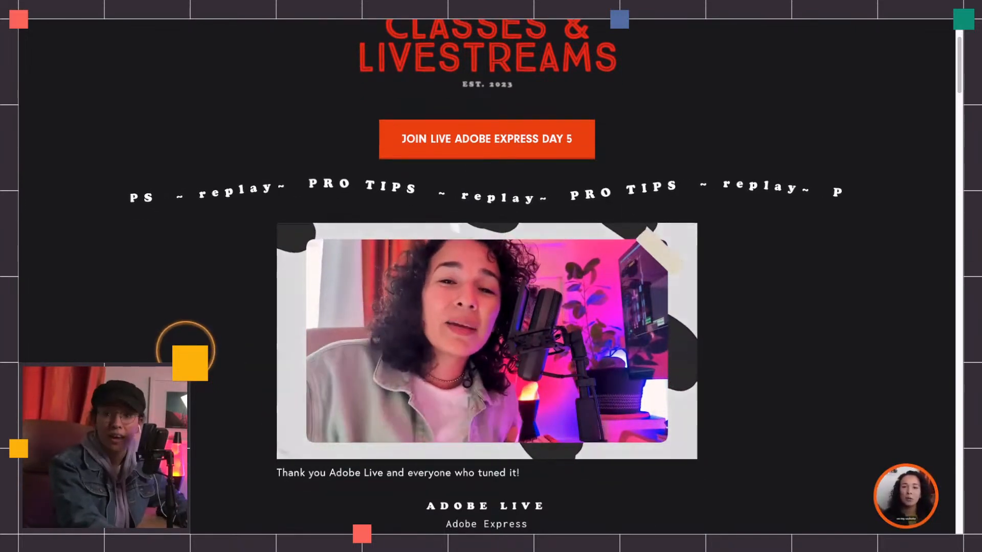
scroll(184, 400, "down", 3)
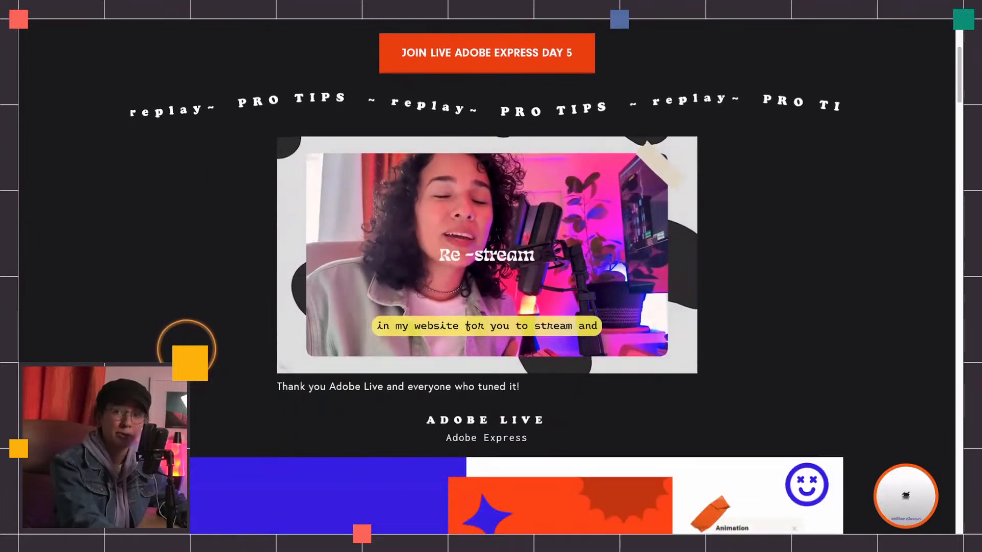
scroll(184, 400, "down", 6)
scroll(183, 398, "down", 1)
scroll(183, 398, "down", 3)
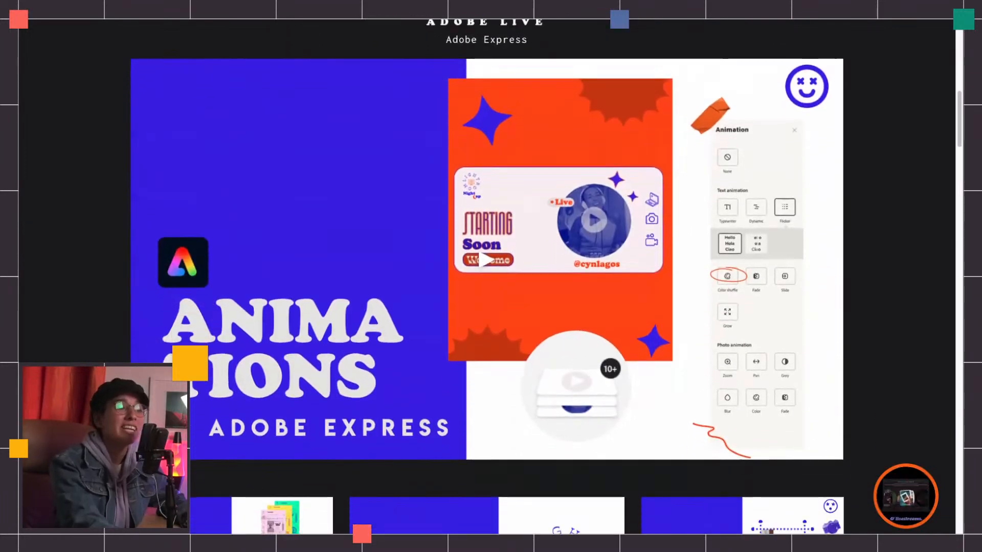
scroll(187, 341, "down", 4)
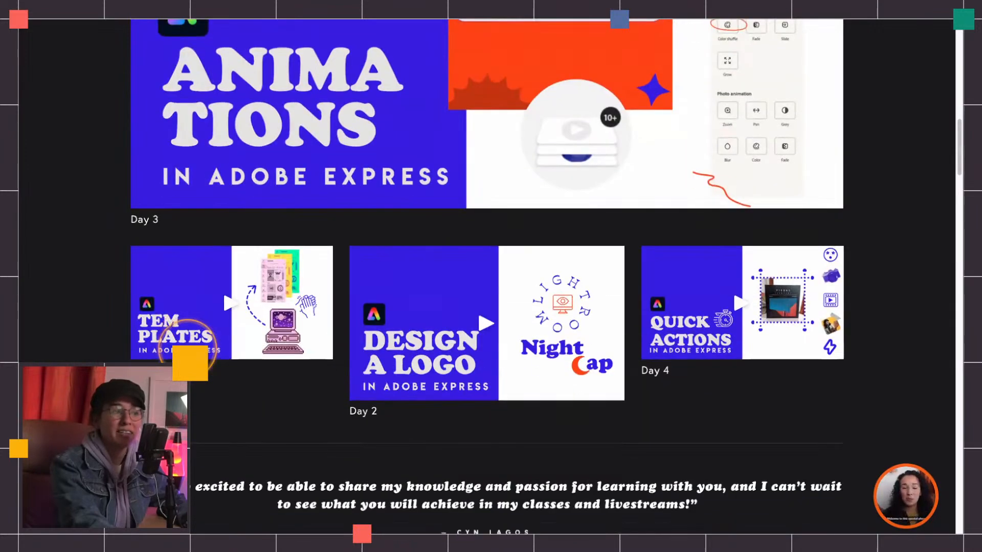
scroll(187, 342, "down", 12)
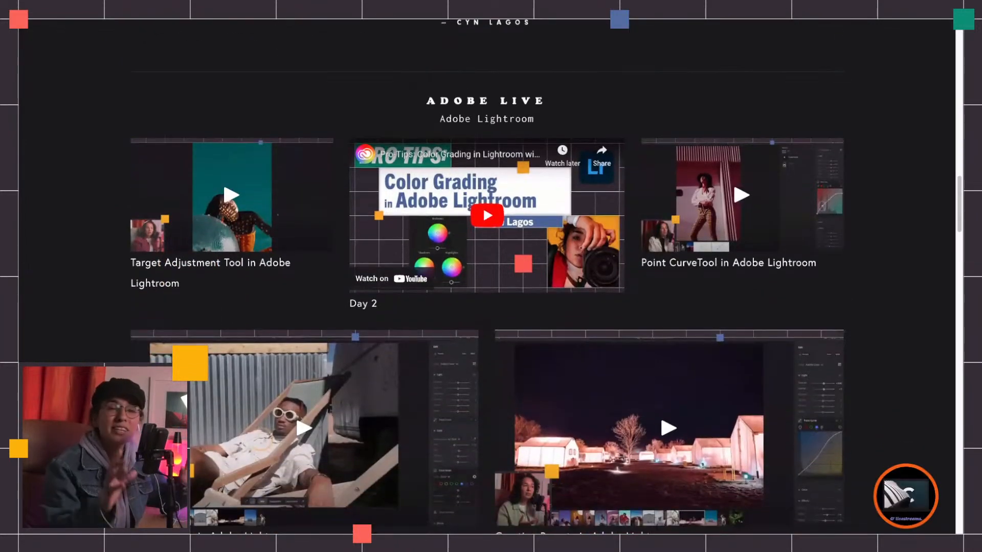
scroll(189, 353, "down", 1)
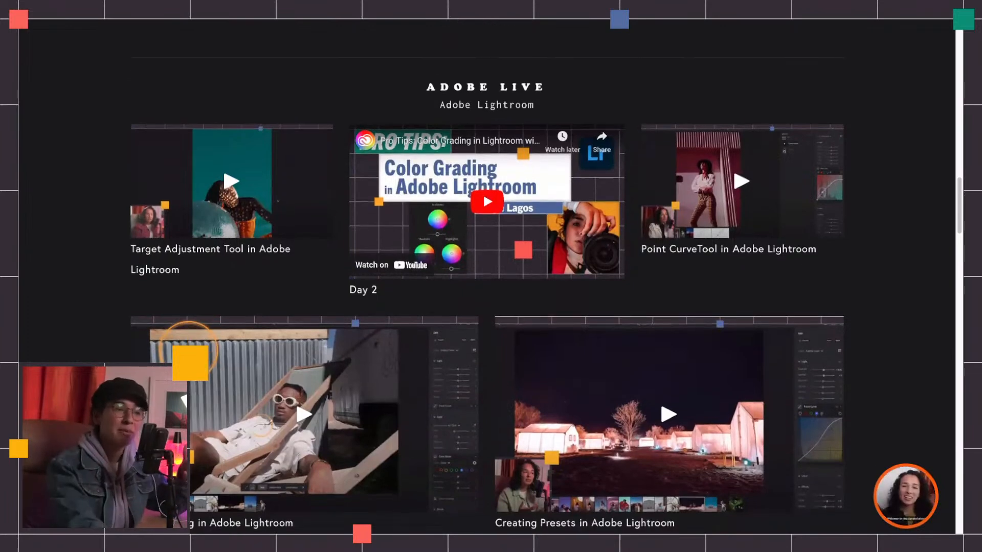
scroll(190, 353, "down", 1)
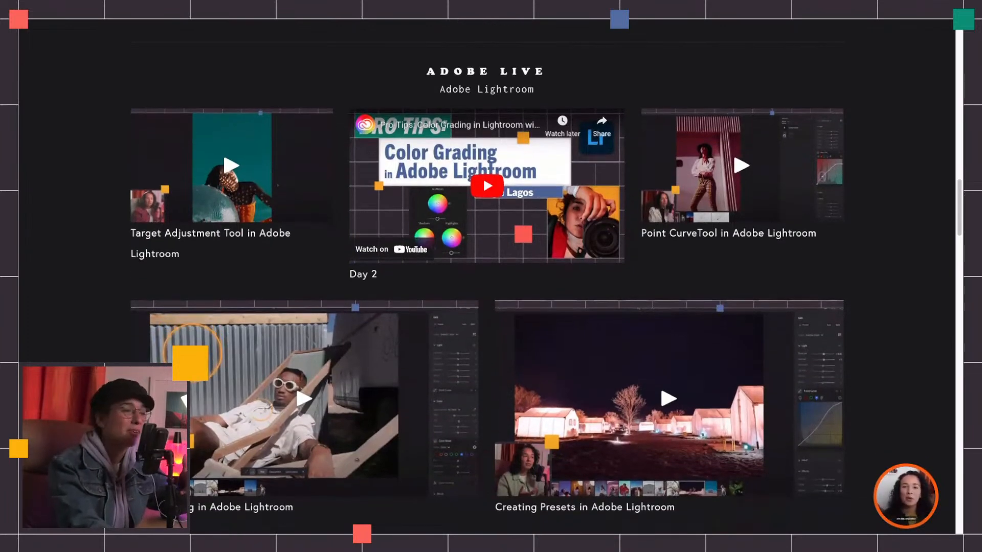
scroll(192, 353, "down", 3)
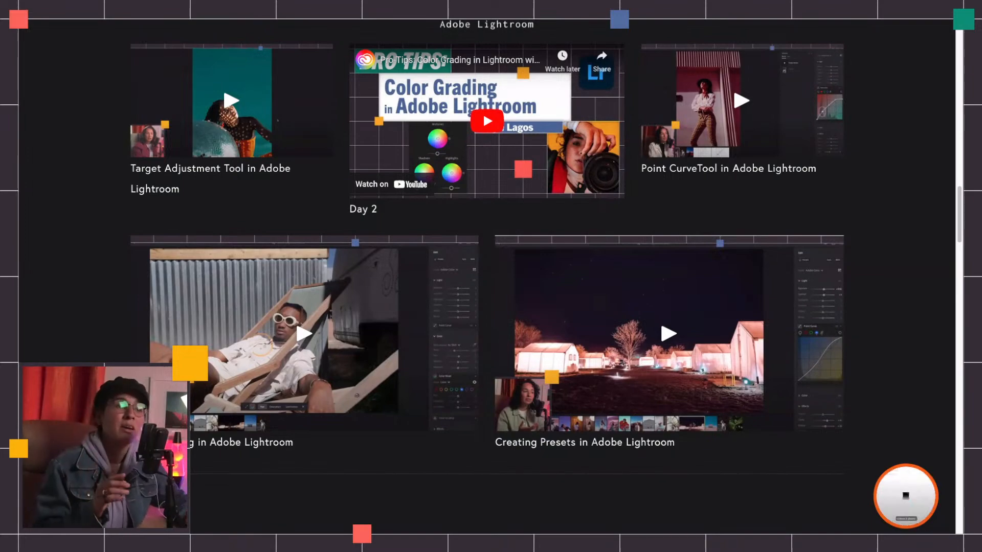
scroll(255, 340, "up", 15)
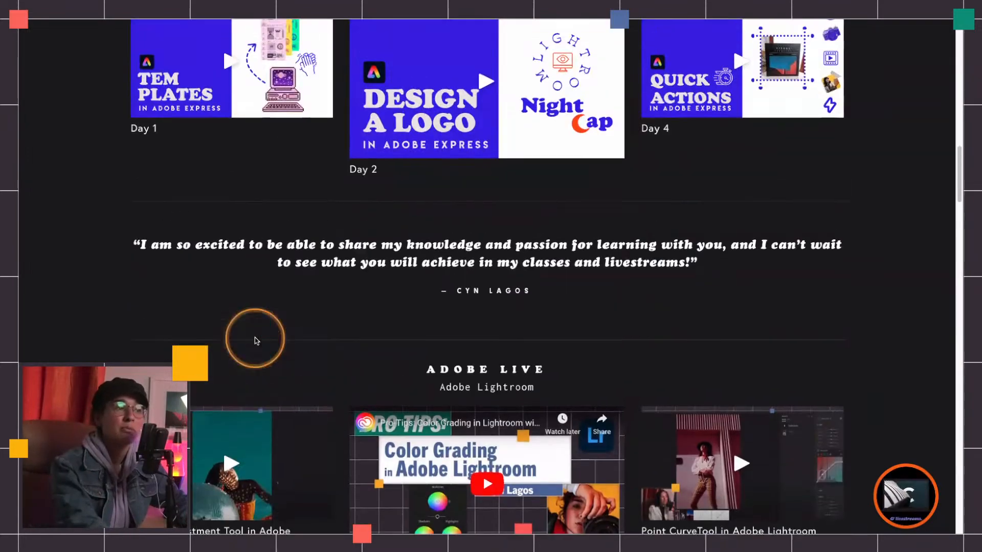
scroll(255, 340, "up", 7)
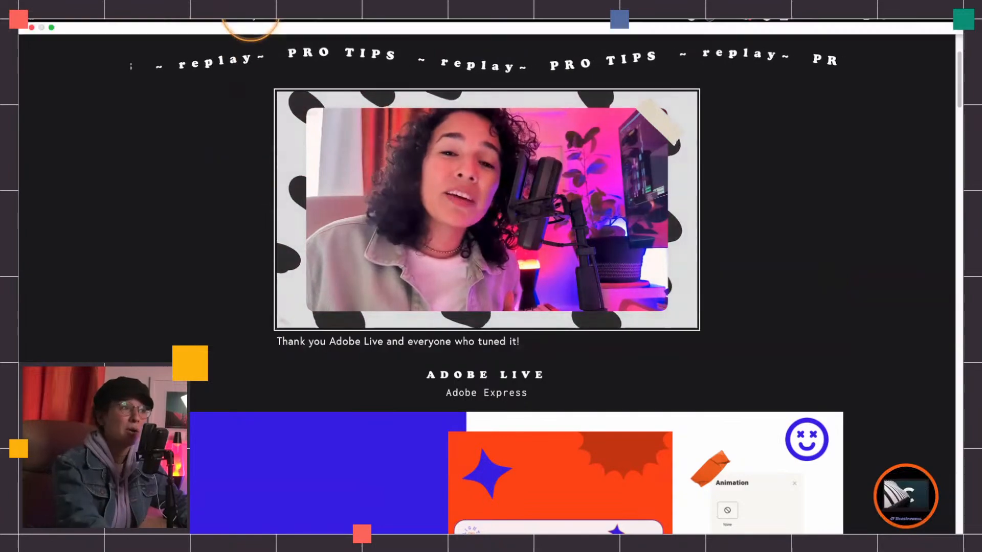
Step: Leave the full-screen classes page and switch to the livestream project in Adobe Express, bringing the Starting Soon design into view
left_click(50, 28)
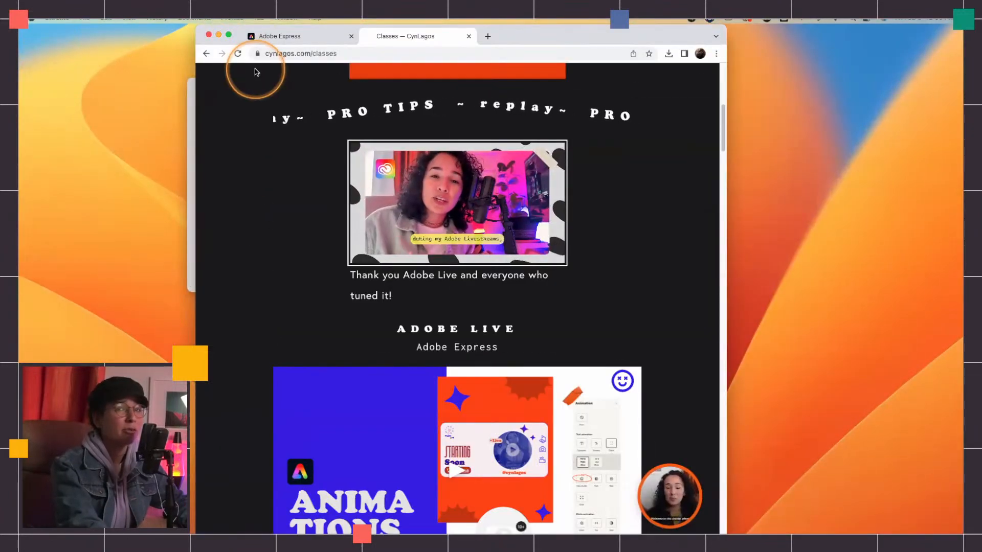
left_click(287, 36)
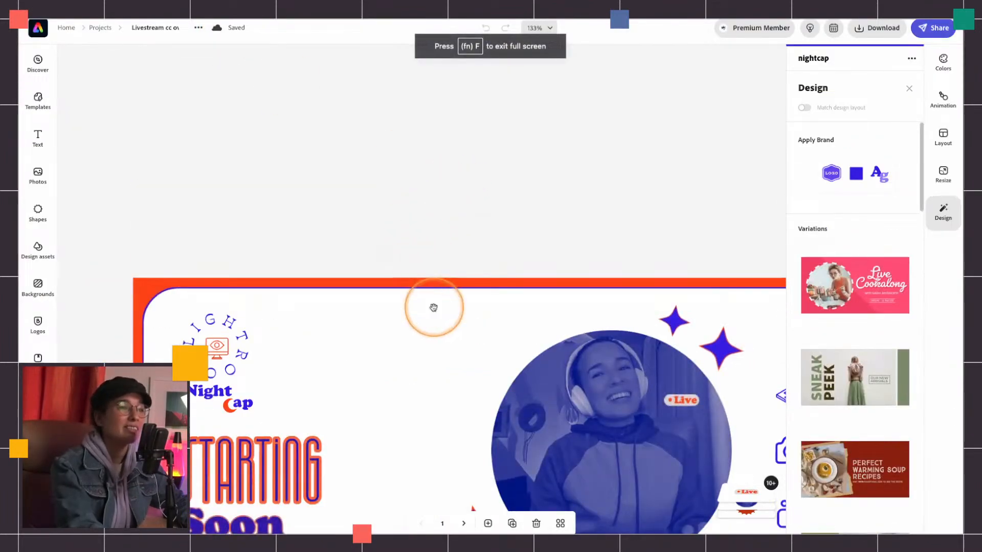
left_click_drag(434, 310, 399, 239)
Step: Go to the blue striped overlay on page 2 and close the Design suggestions to show the whole page
left_click(911, 89)
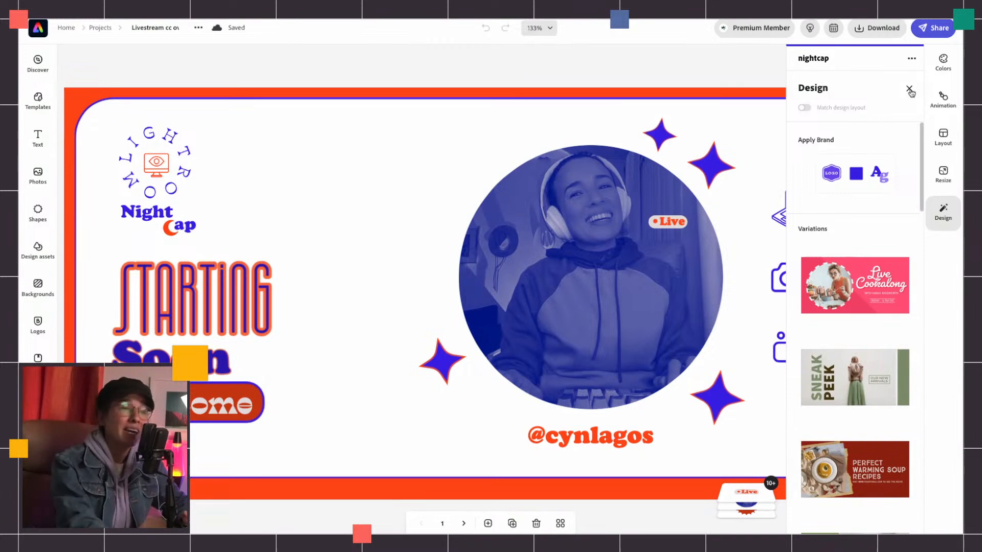
left_click(910, 91)
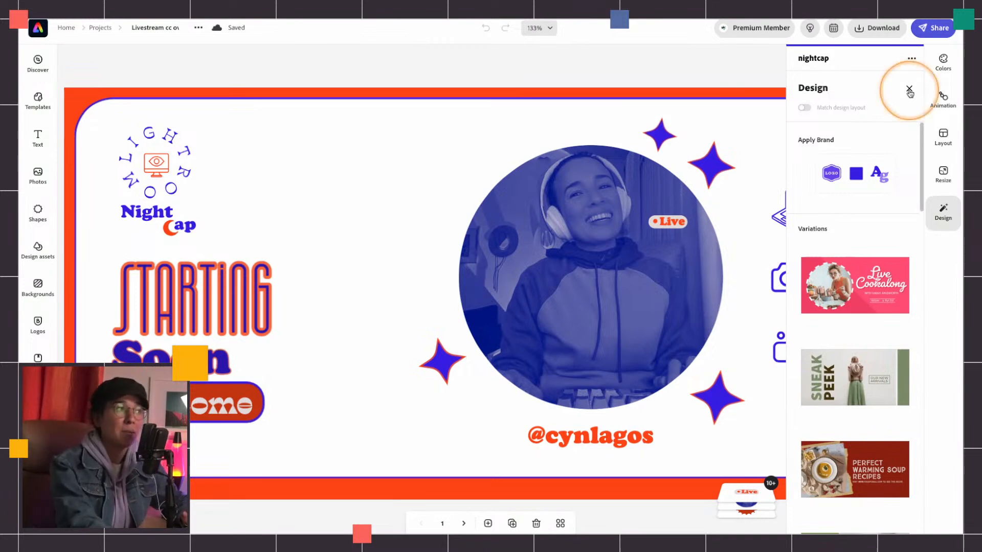
left_click(464, 525)
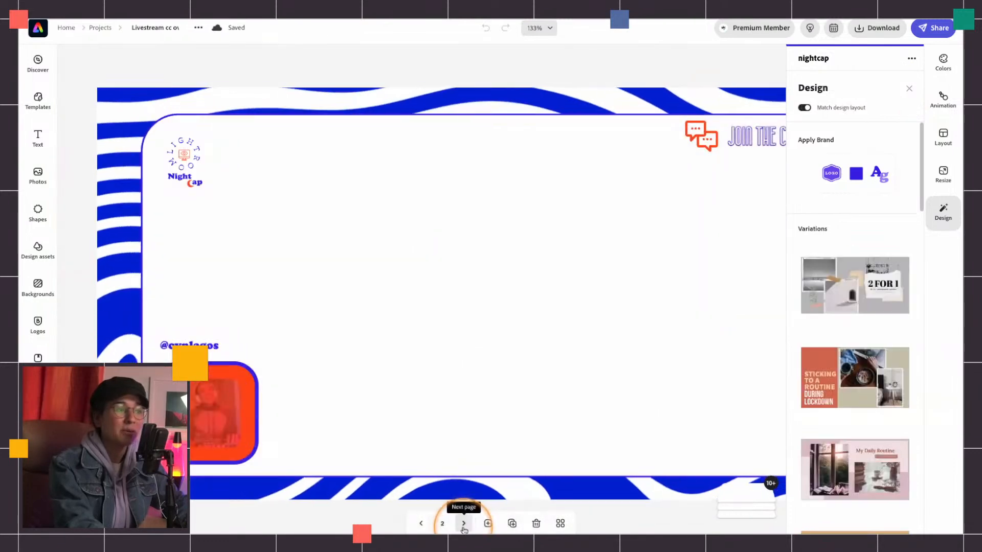
left_click(861, 102)
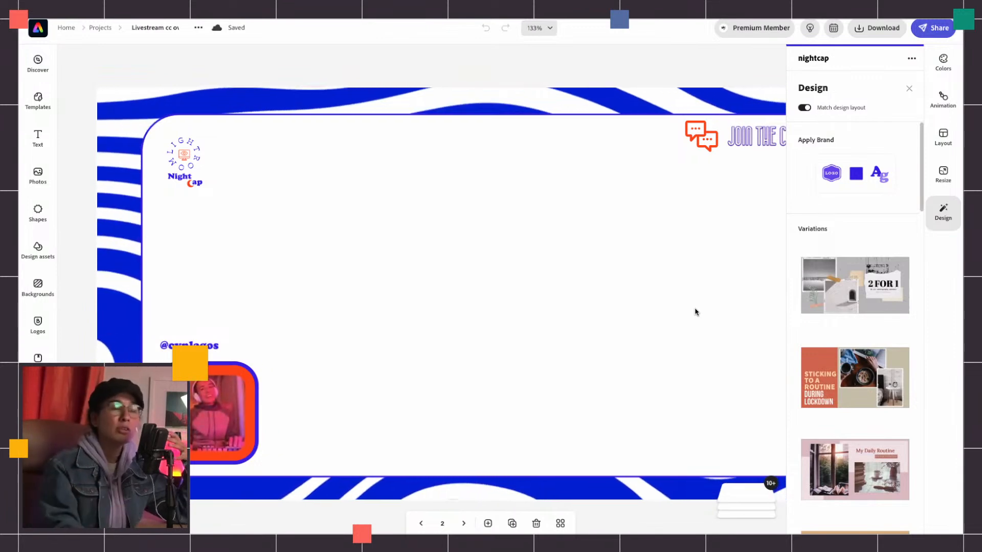
left_click(909, 88)
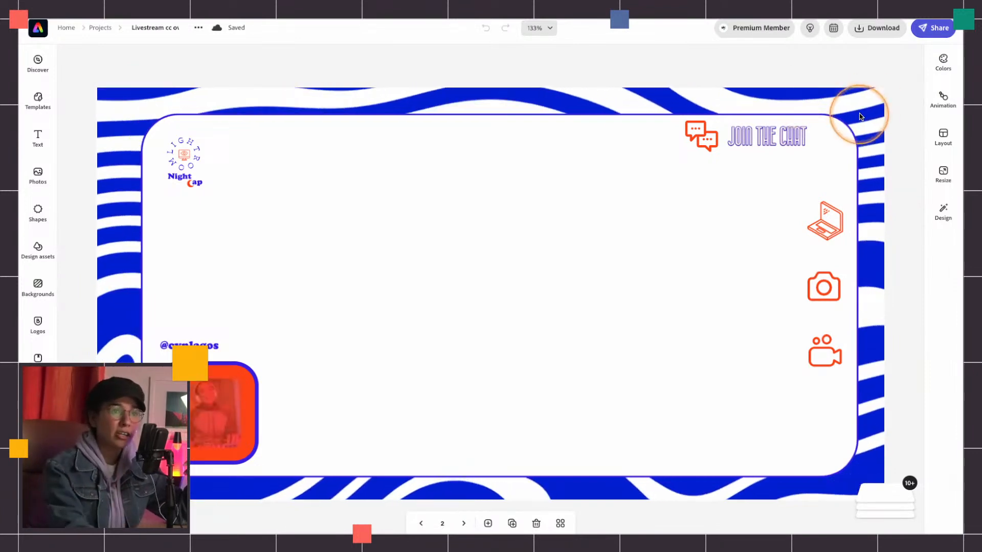
Step: Look through the project's pages from the Starting Soon screen to the Lightroom Night Cap logo
left_click(421, 523)
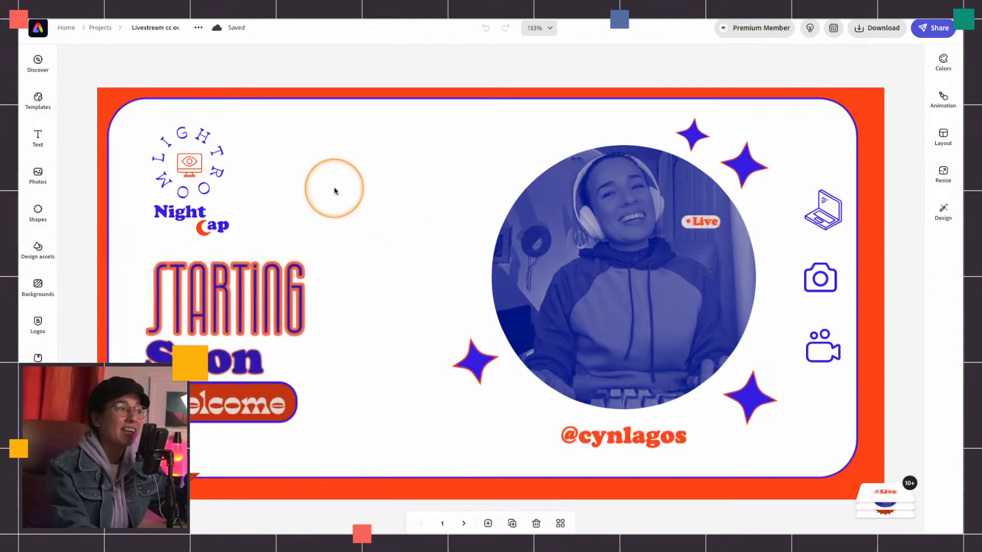
left_click(464, 522)
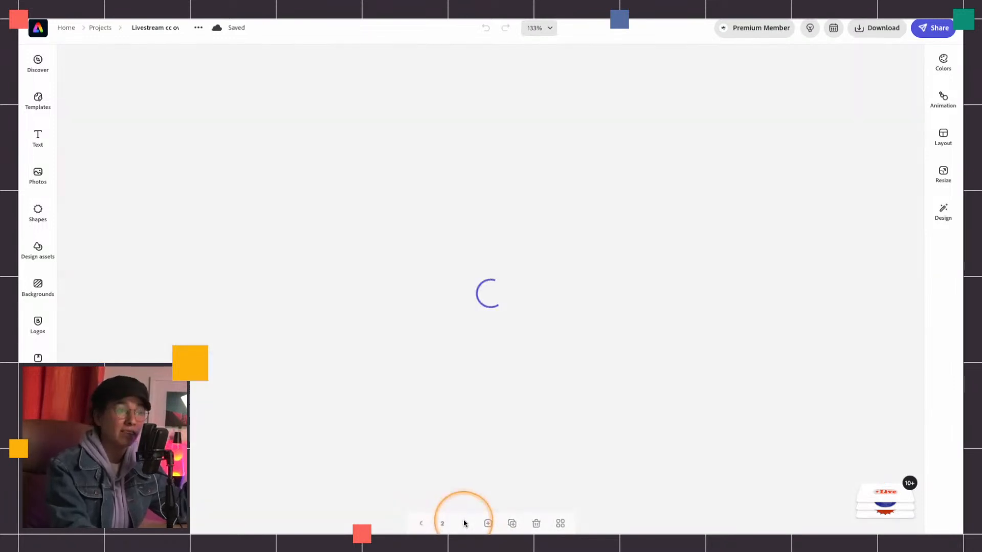
left_click(464, 524)
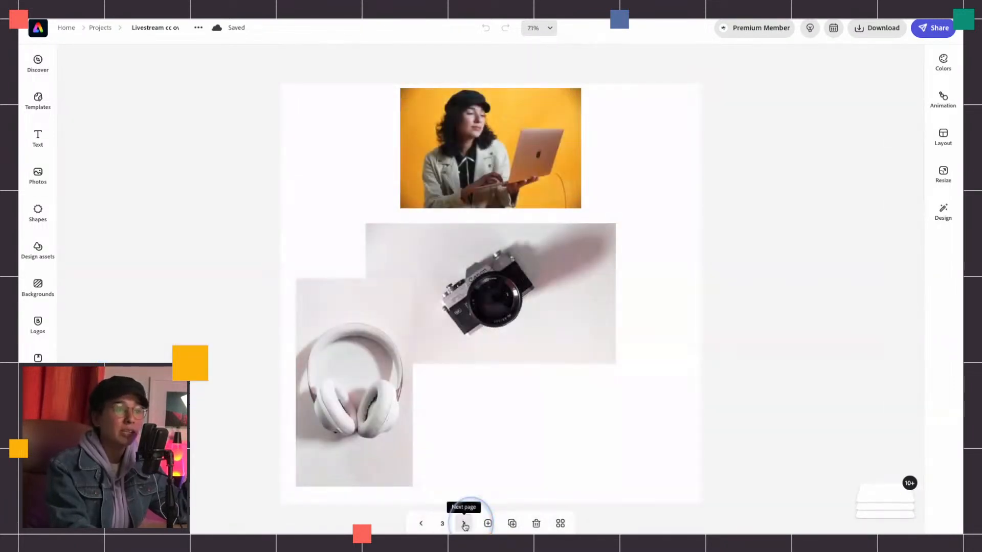
left_click(464, 524)
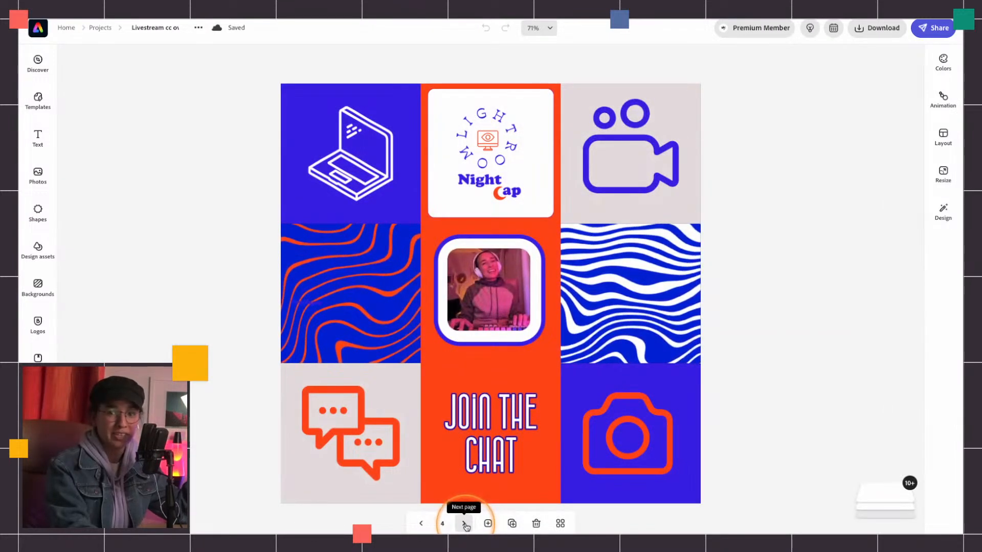
left_click(465, 524)
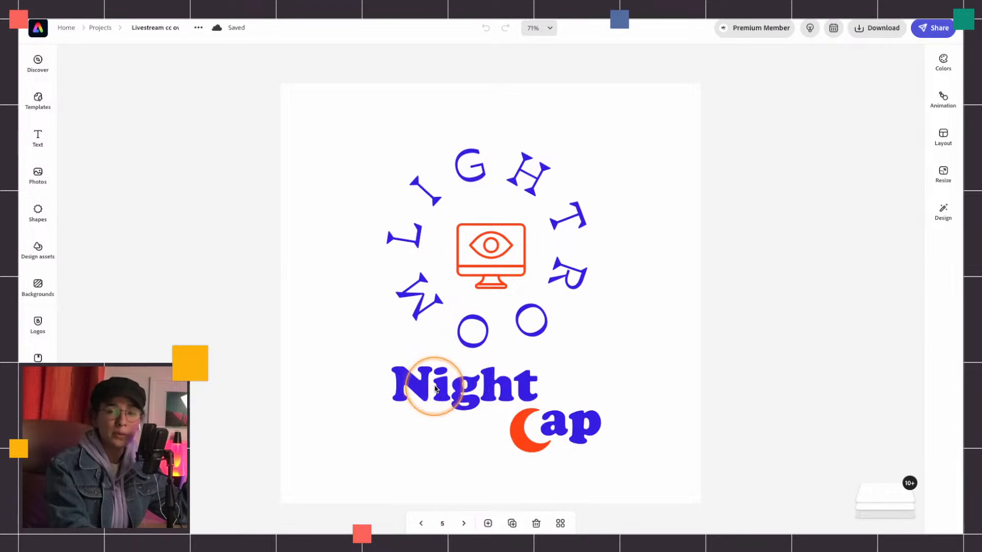
left_click(463, 523)
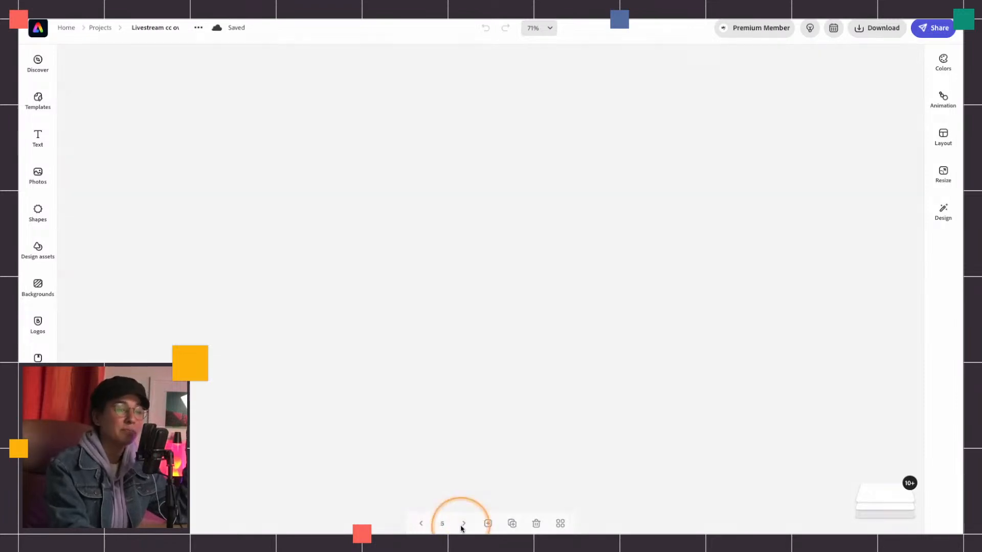
Step: Return to the blue striped "Join the Chat" overlay on page 2
left_click(422, 524)
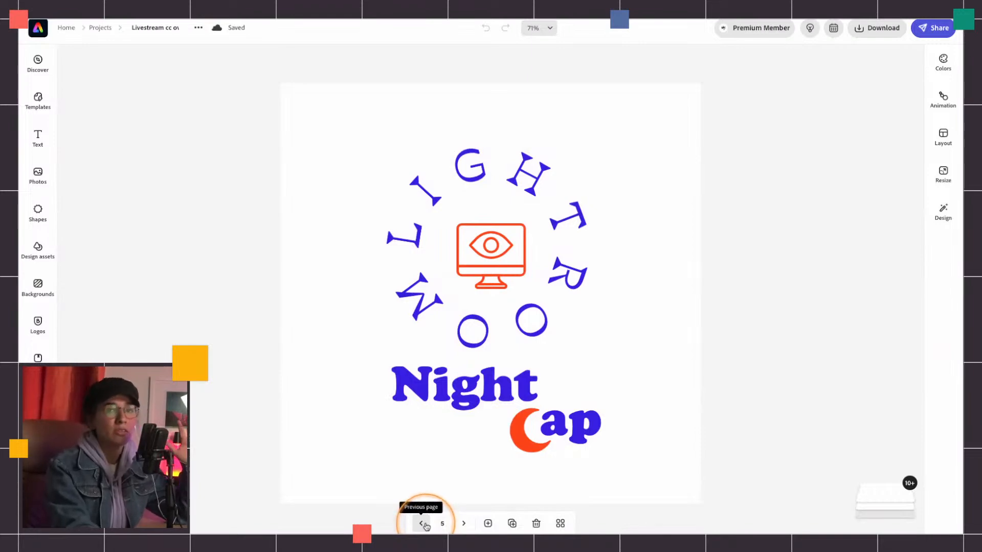
left_click(424, 525)
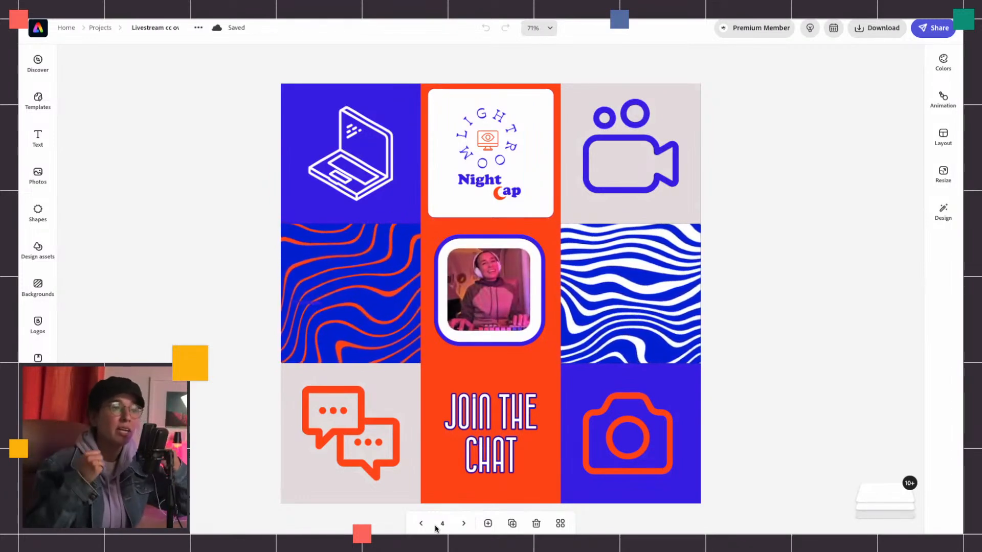
left_click(423, 525)
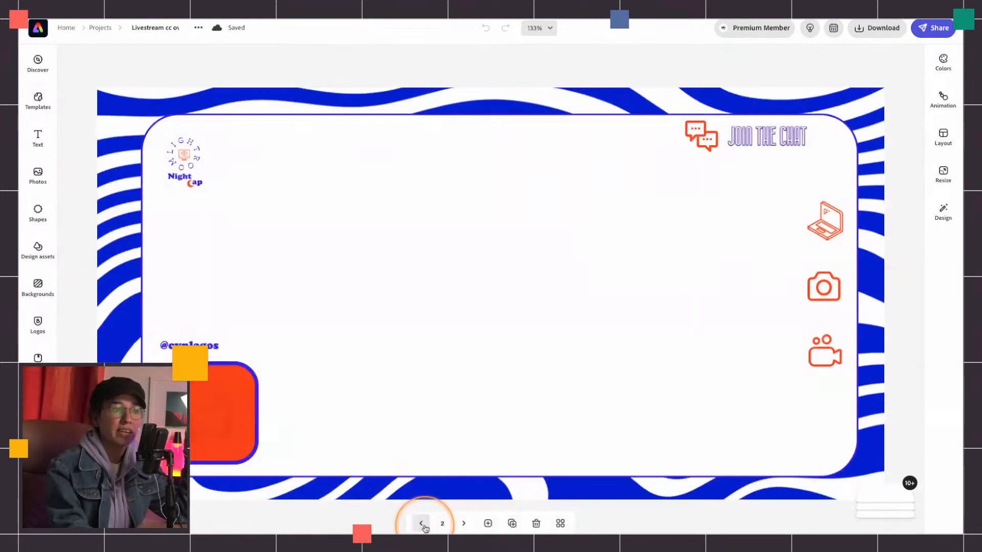
left_click(428, 530)
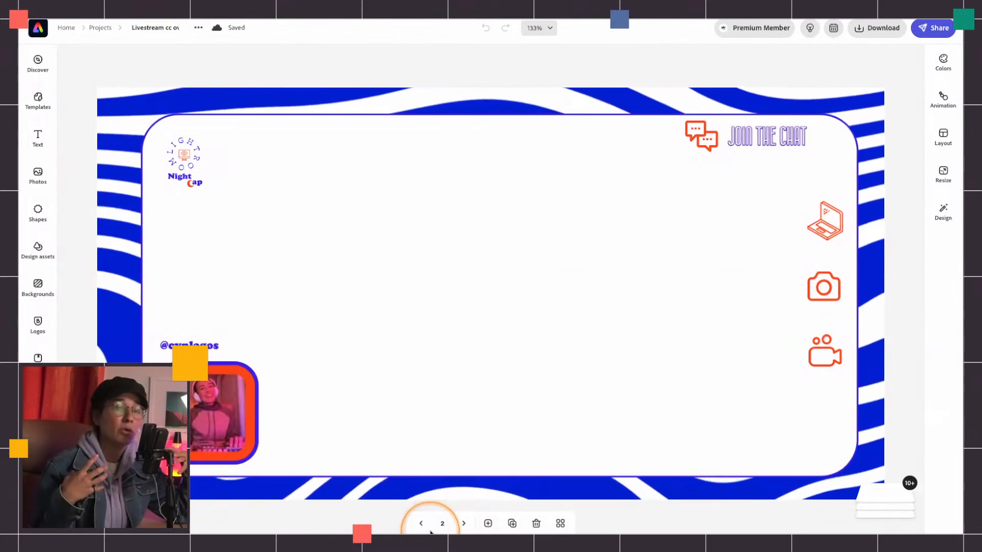
left_click(458, 527)
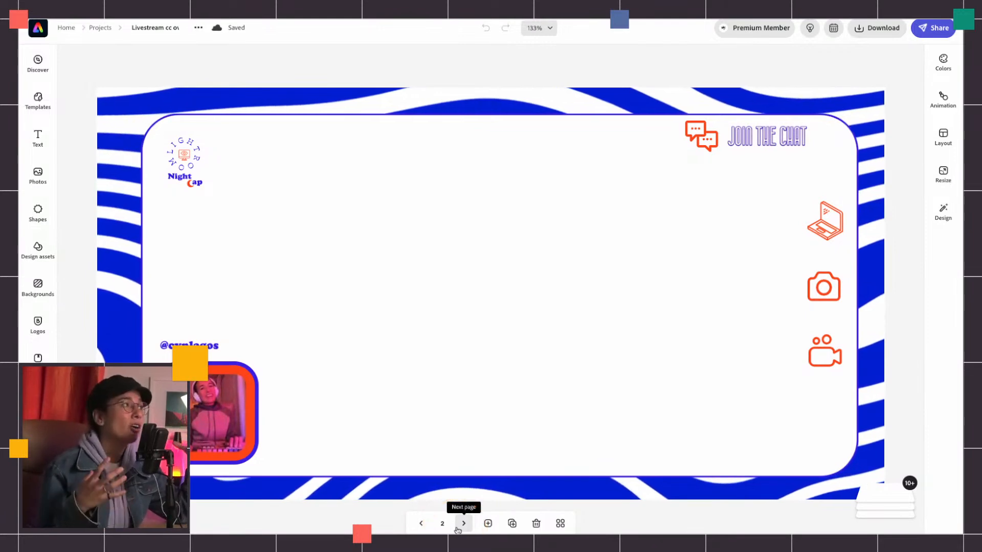
left_click(468, 513)
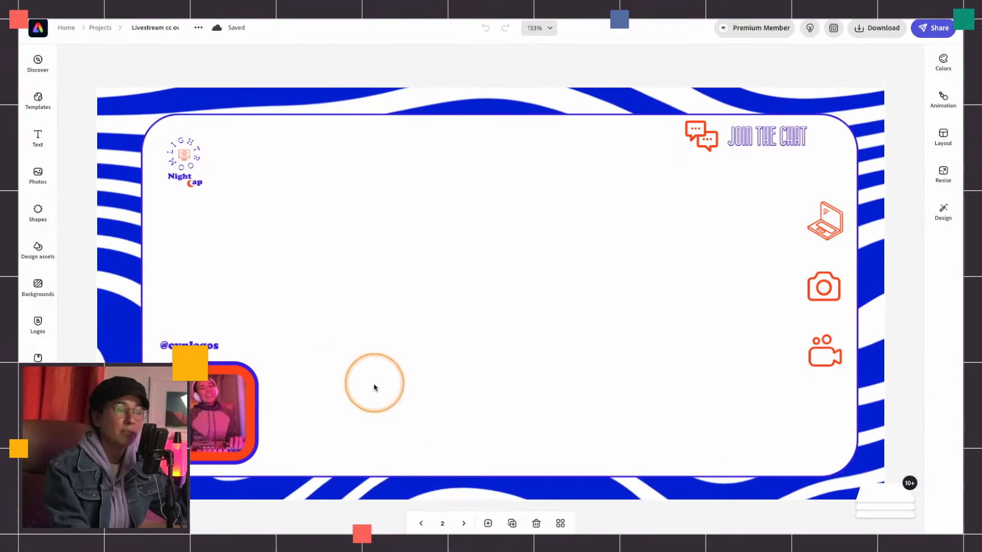
Step: Duplicate the blue striped overlay page
left_click(380, 366)
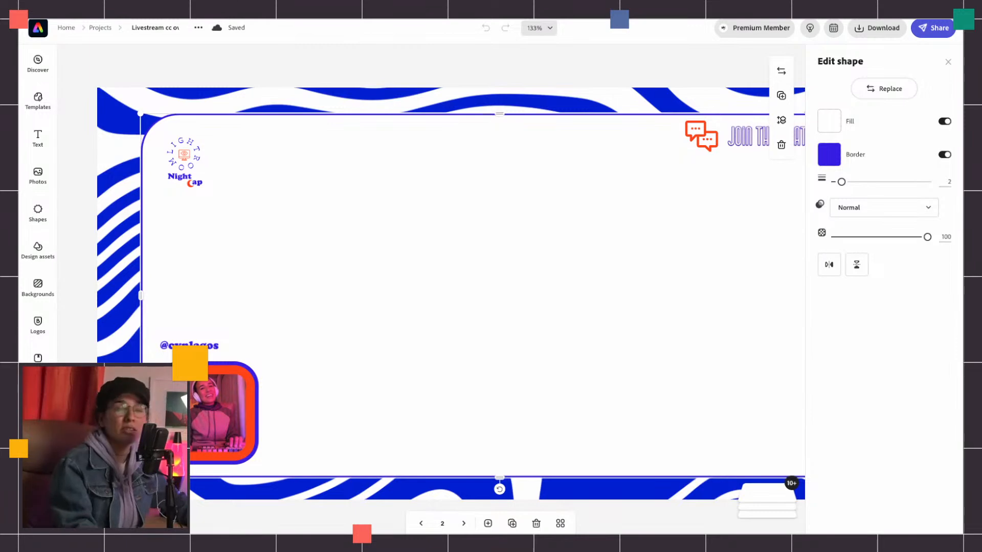
left_click(500, 383)
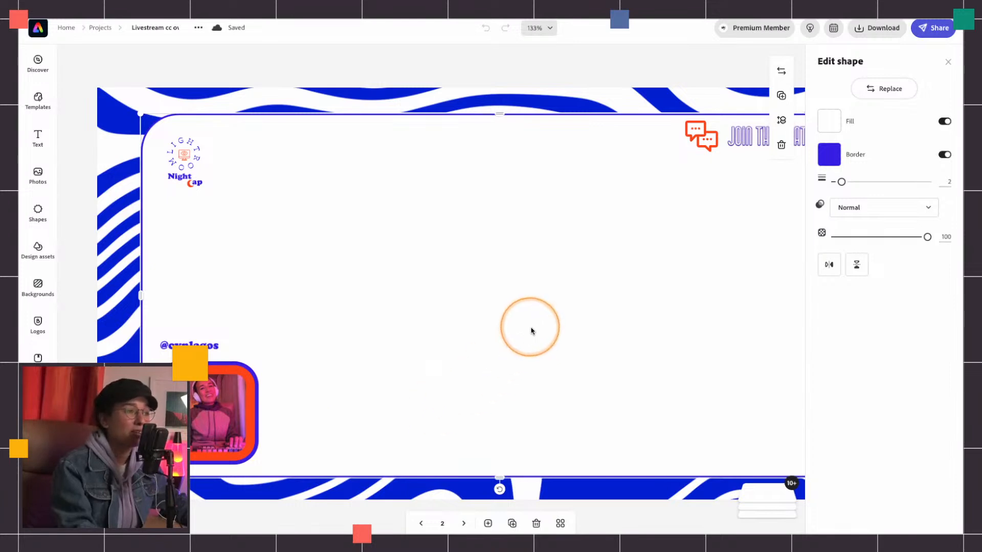
left_click(512, 523)
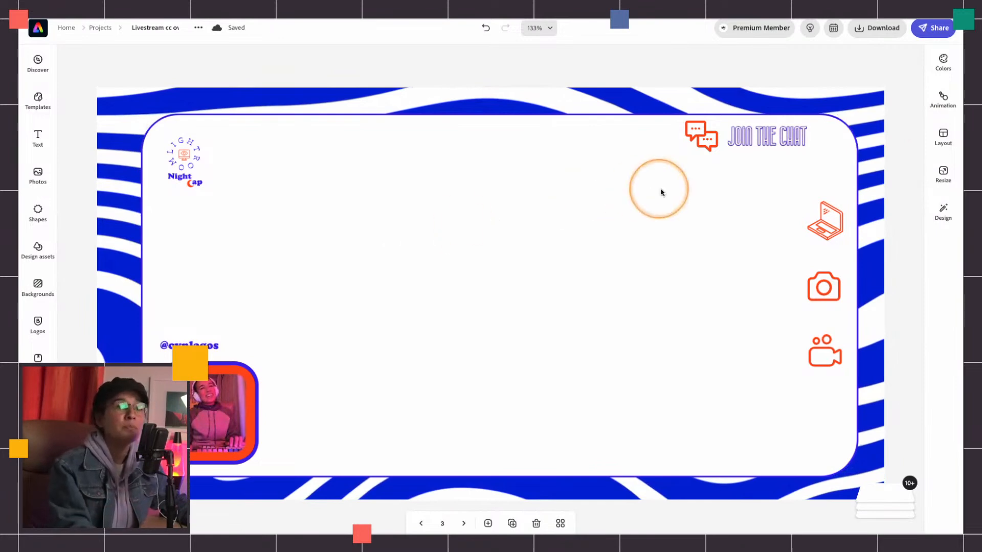
Step: Resize the duplicated striped overlay page to the 1080 x 1080 Instagram post format
left_click(940, 175)
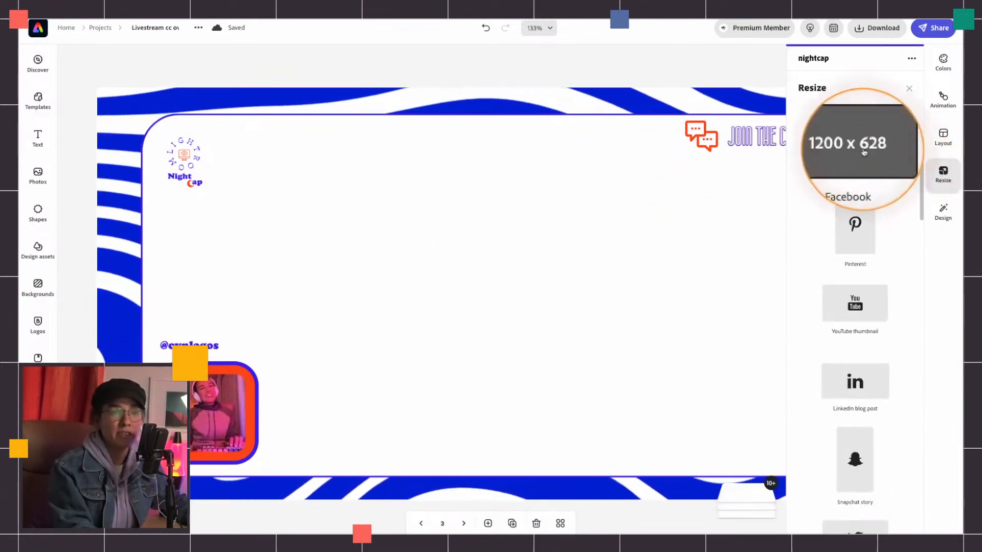
scroll(870, 300, "down", 1)
scroll(870, 300, "down", 11)
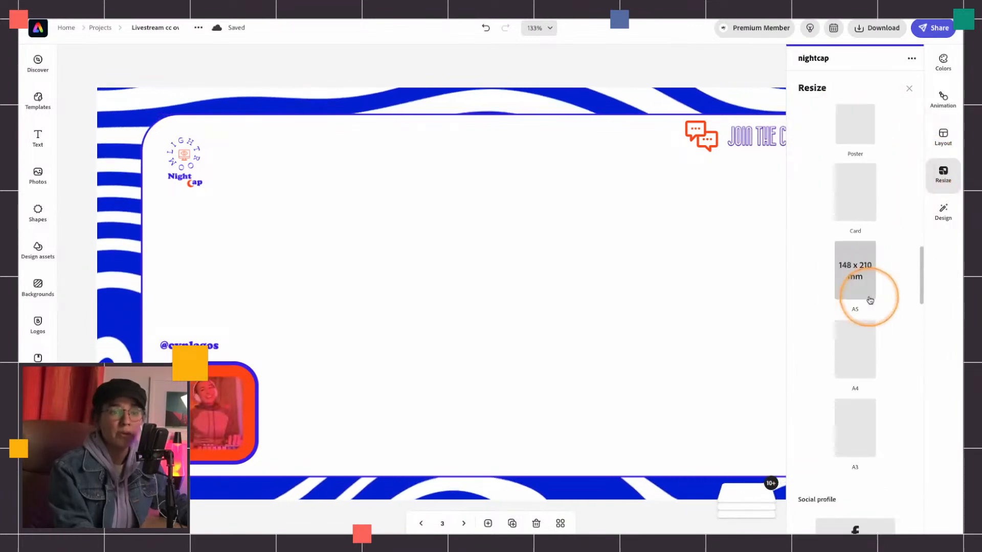
scroll(870, 299, "up", 17)
scroll(867, 294, "up", 3)
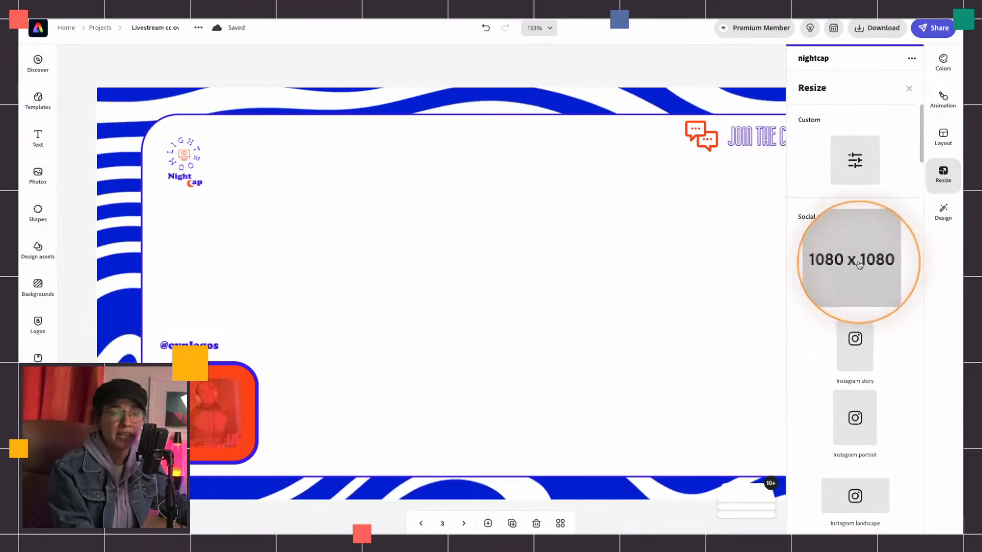
left_click(860, 263)
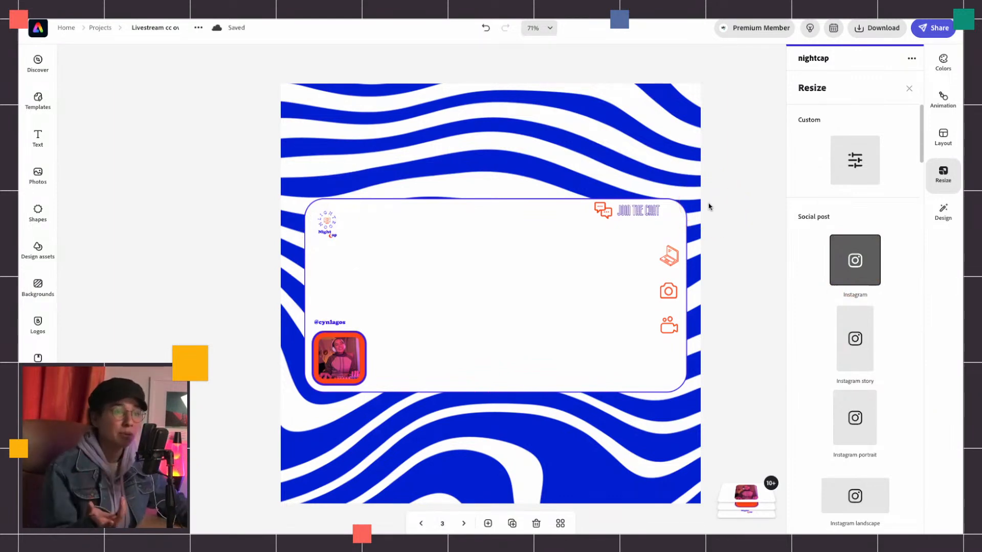
Step: Switch the square page's photo animation to the second Zoom variant and view its effect
left_click(943, 98)
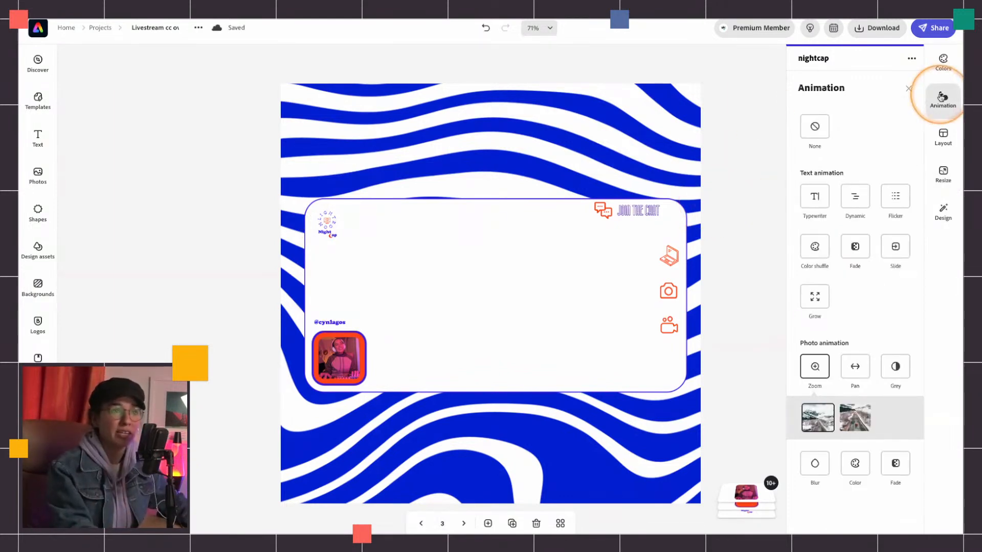
left_click(819, 418)
left_click(823, 420)
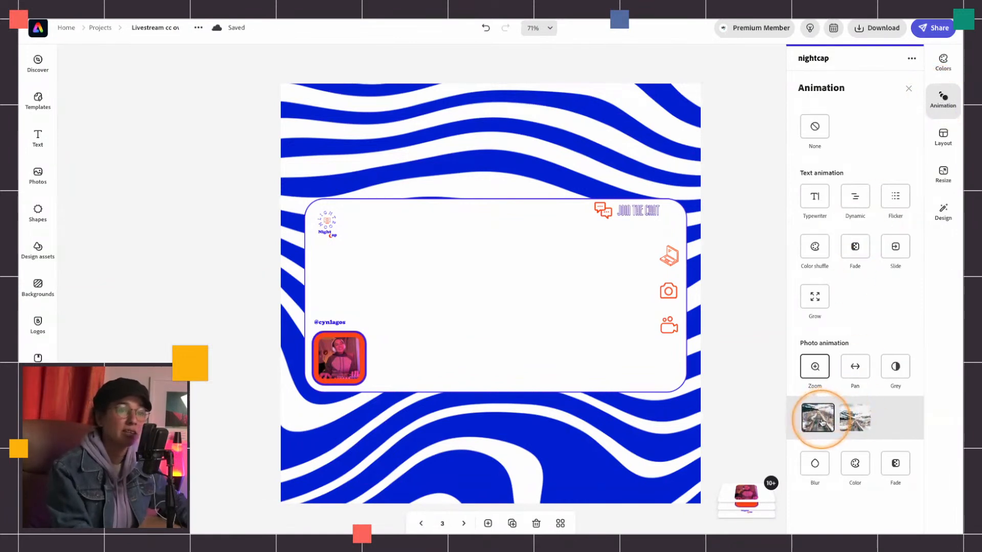
left_click(594, 111)
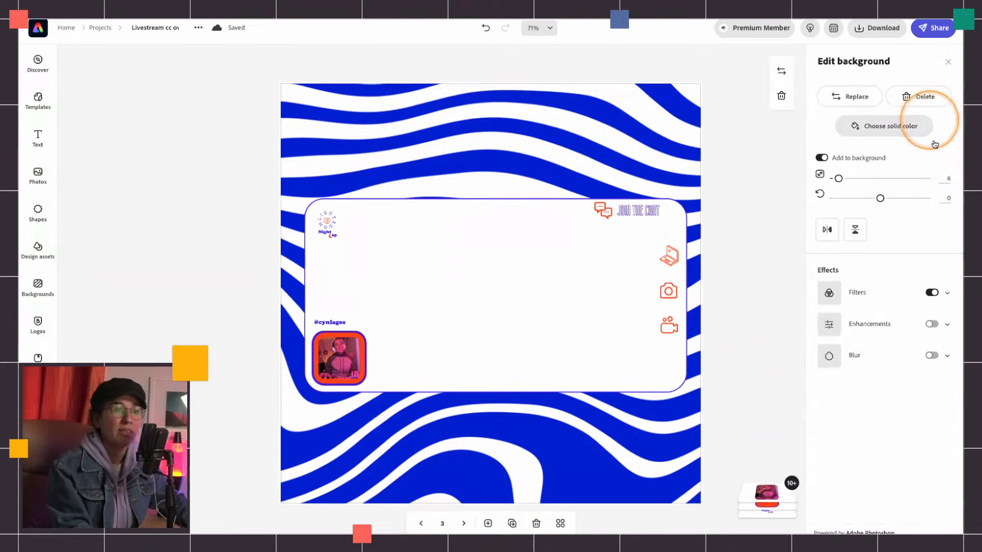
left_click(948, 61)
left_click(943, 98)
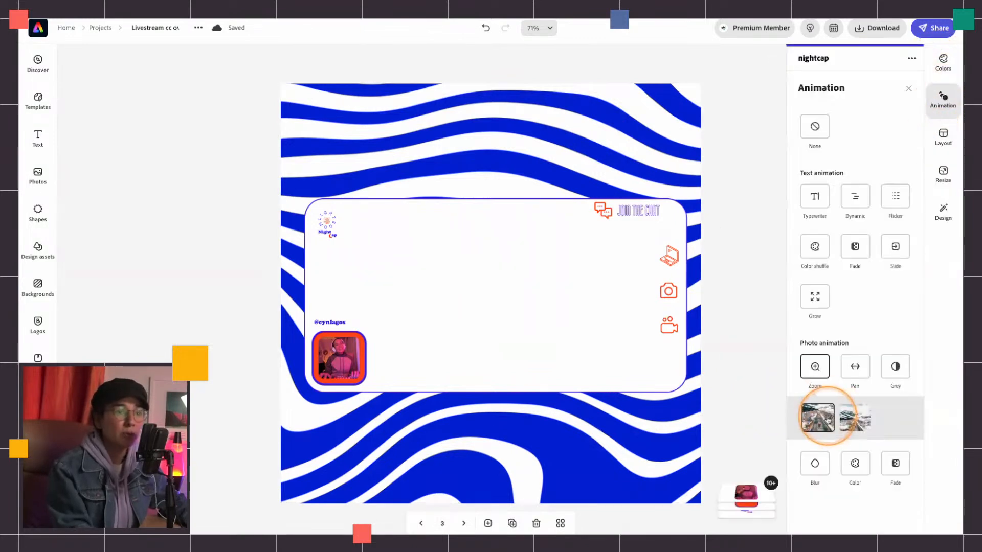
left_click(837, 419)
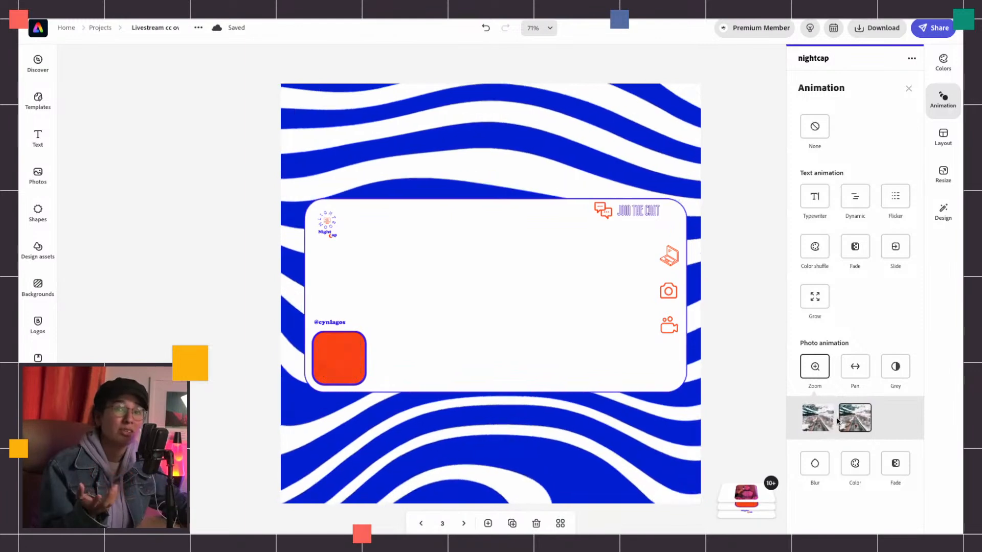
left_click(821, 184)
left_click(671, 137)
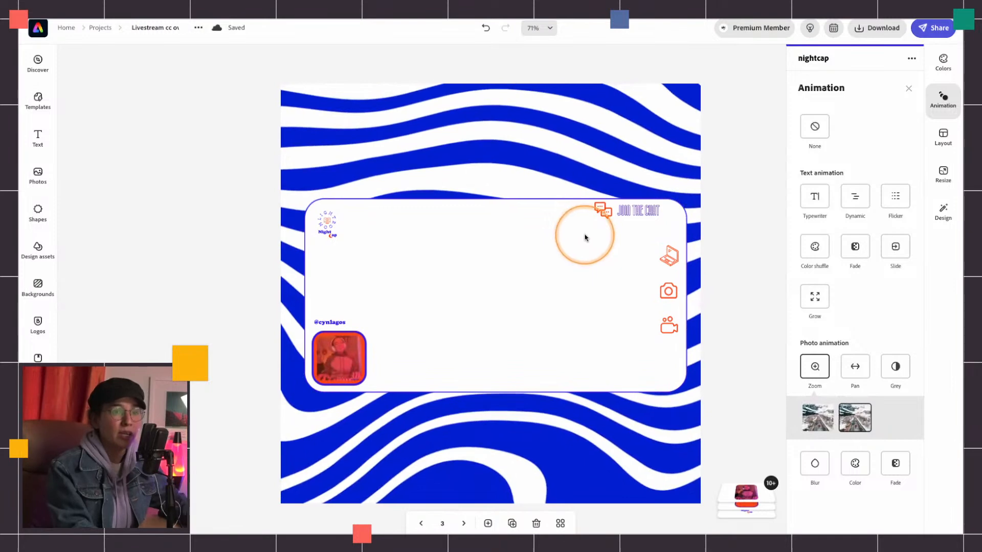
left_click(909, 91)
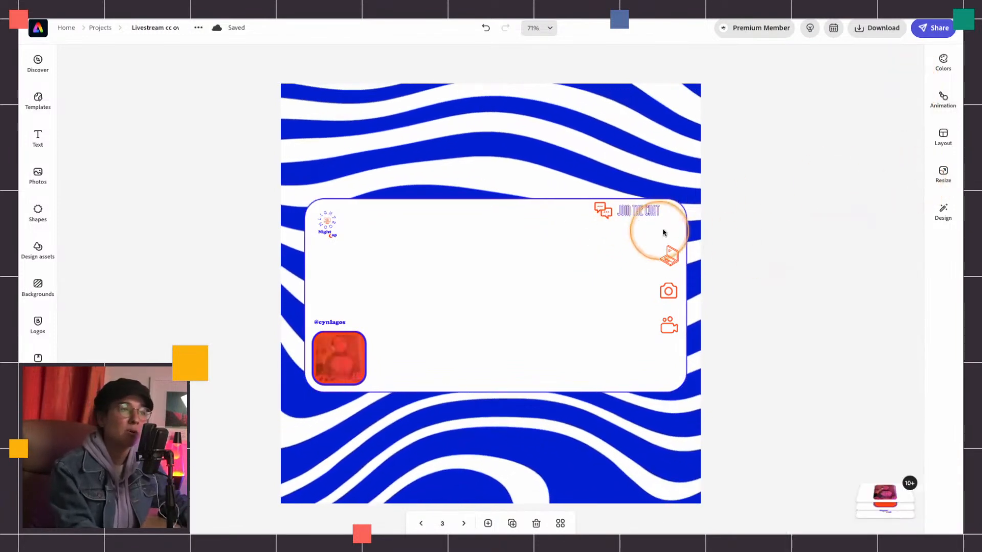
Step: Set the square page's animation to None
left_click(938, 85)
left_click(814, 127)
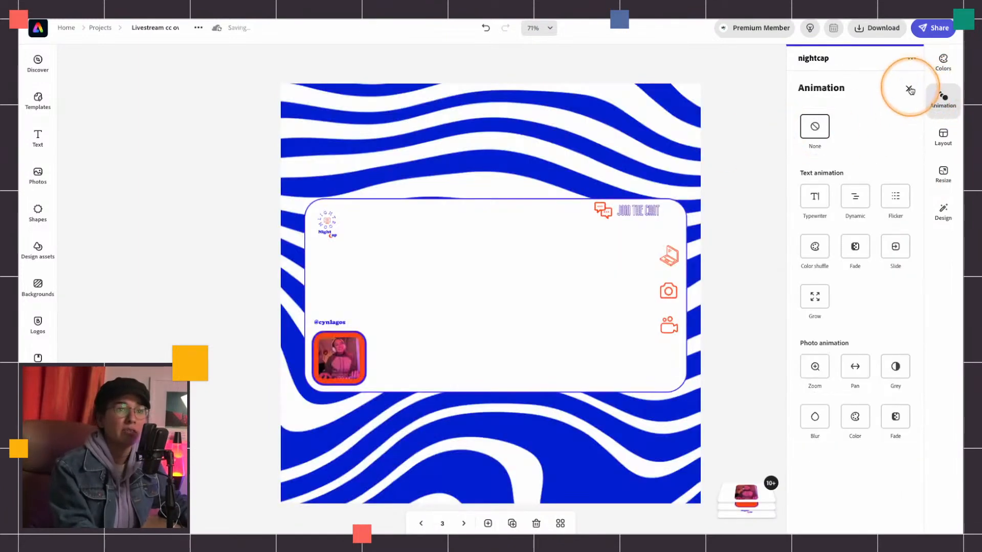
left_click(910, 90)
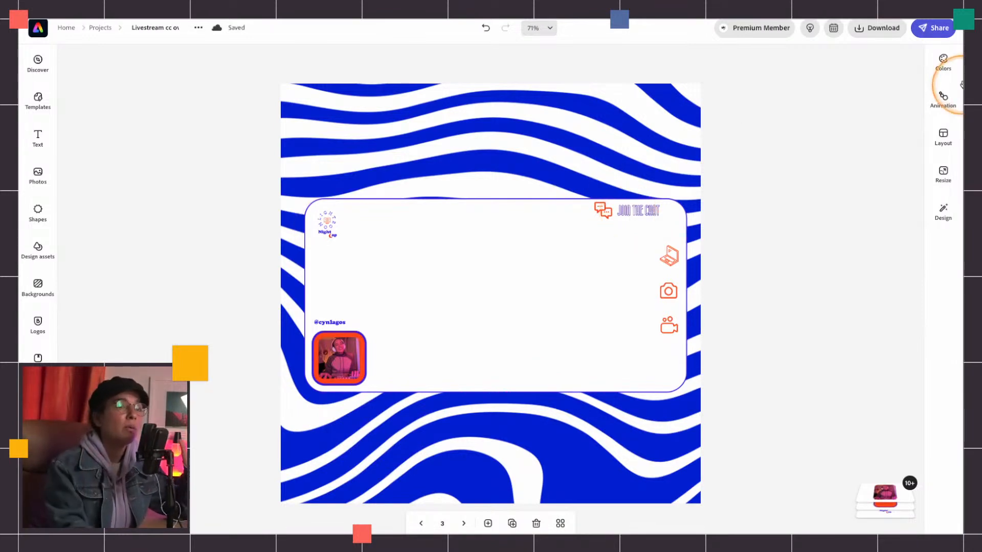
Step: Try the suggested three-row layout and the layout with two cells above one wide cell on the square page
left_click(943, 136)
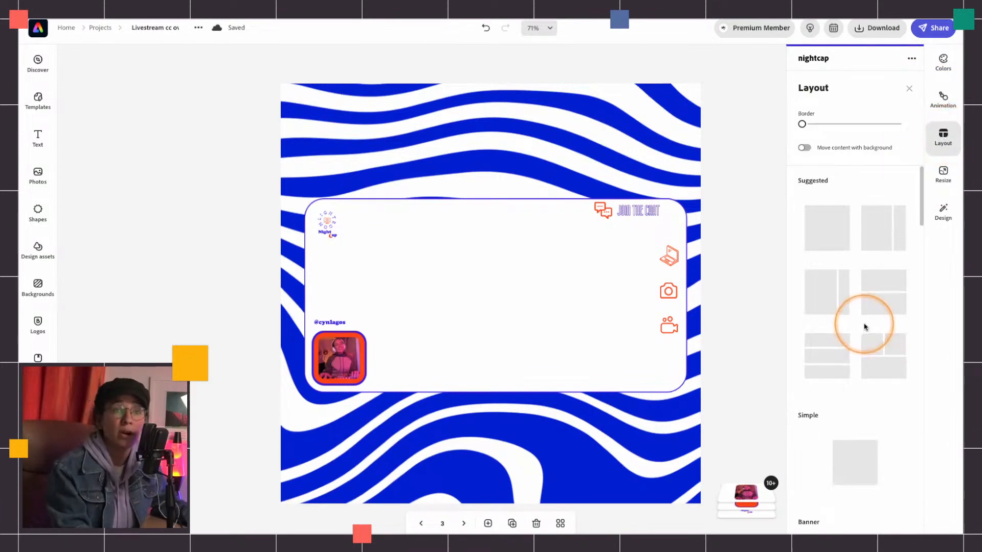
scroll(865, 327, "down", 3)
scroll(864, 328, "up", 2)
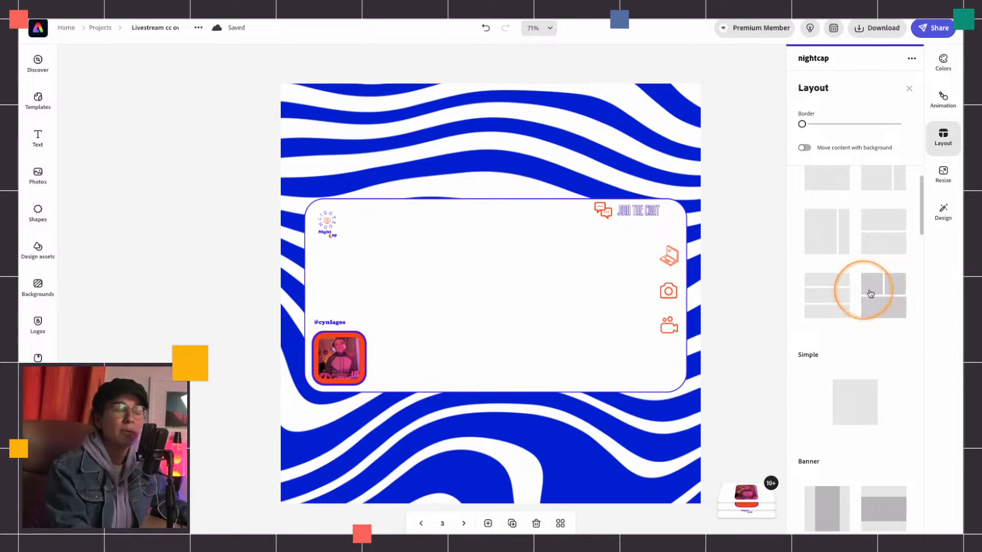
scroll(833, 297, "up", 1)
left_click(834, 299)
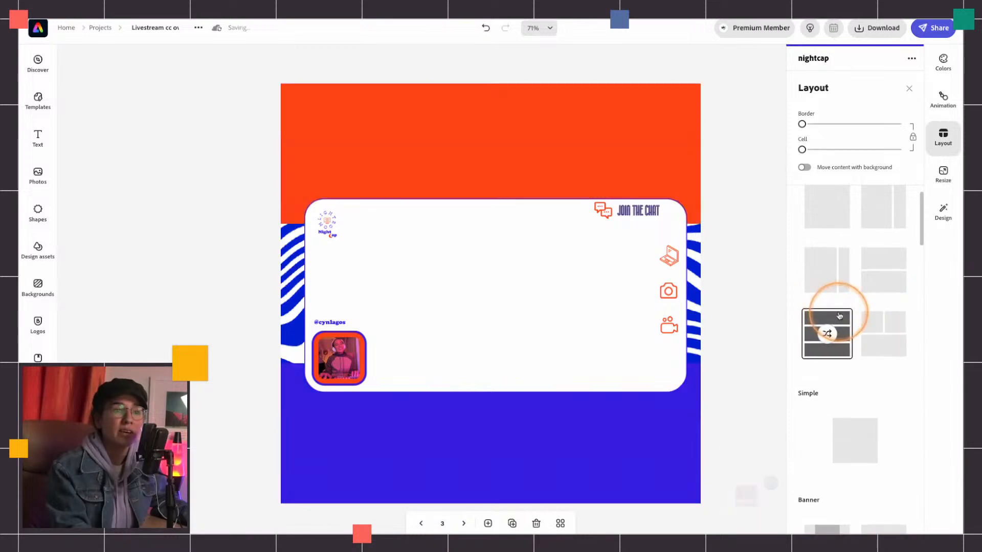
left_click(878, 323)
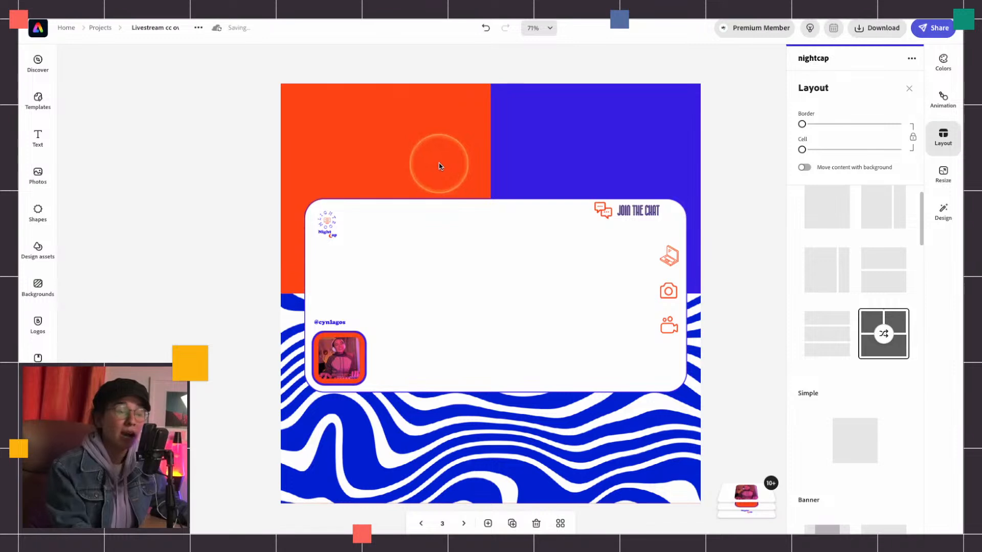
Step: Try the suggested wide-and-narrow column layouts and the two-row layout, finishing with three equal rows
left_click(835, 262)
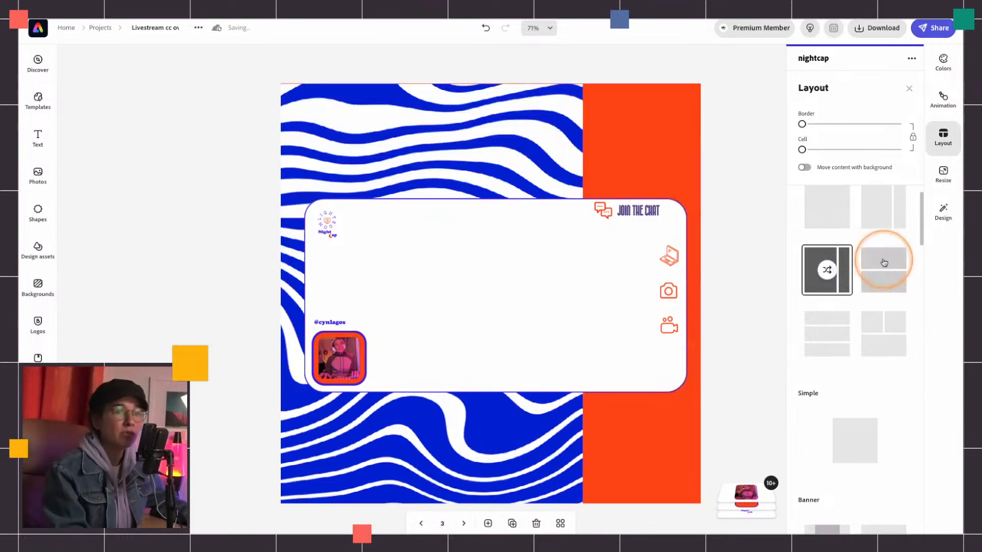
left_click(885, 262)
left_click(881, 204)
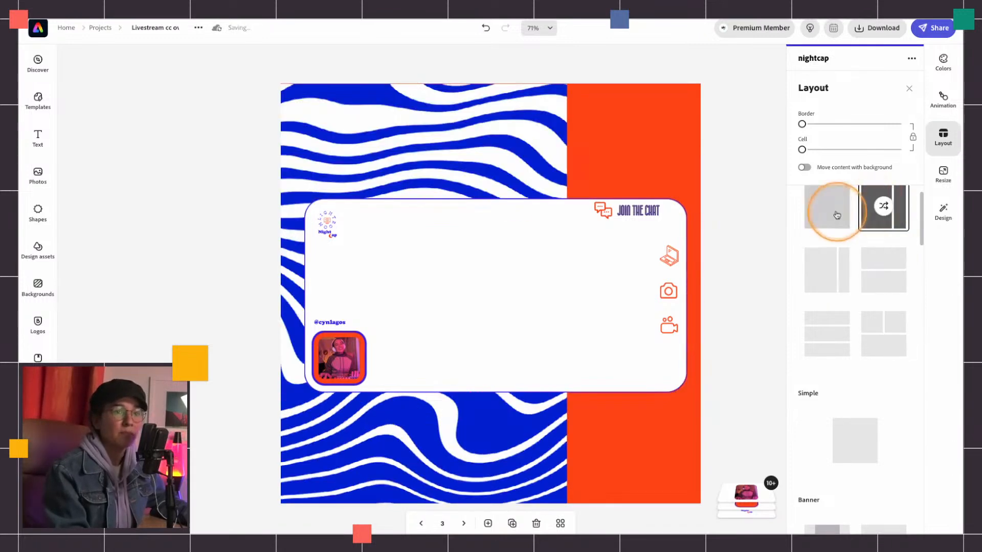
left_click(839, 332)
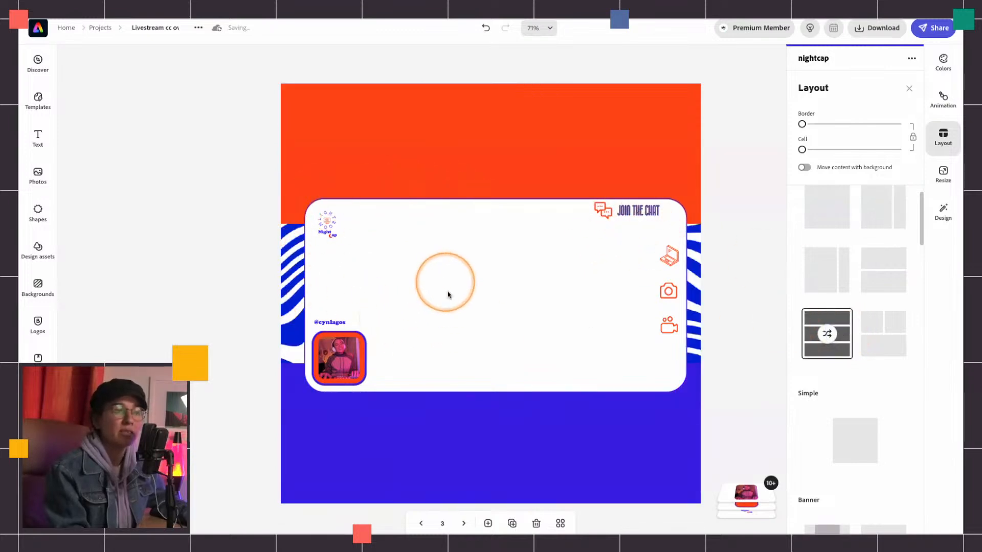
Step: Try the Banner layouts on the page: centred square, vertical band and horizontal band
scroll(882, 365, "down", 3)
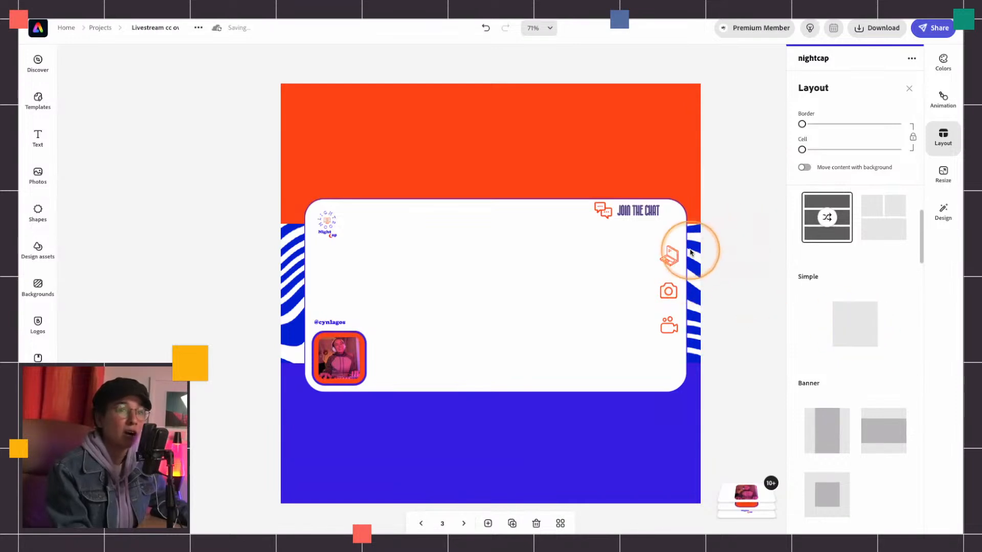
scroll(895, 287, "up", 1)
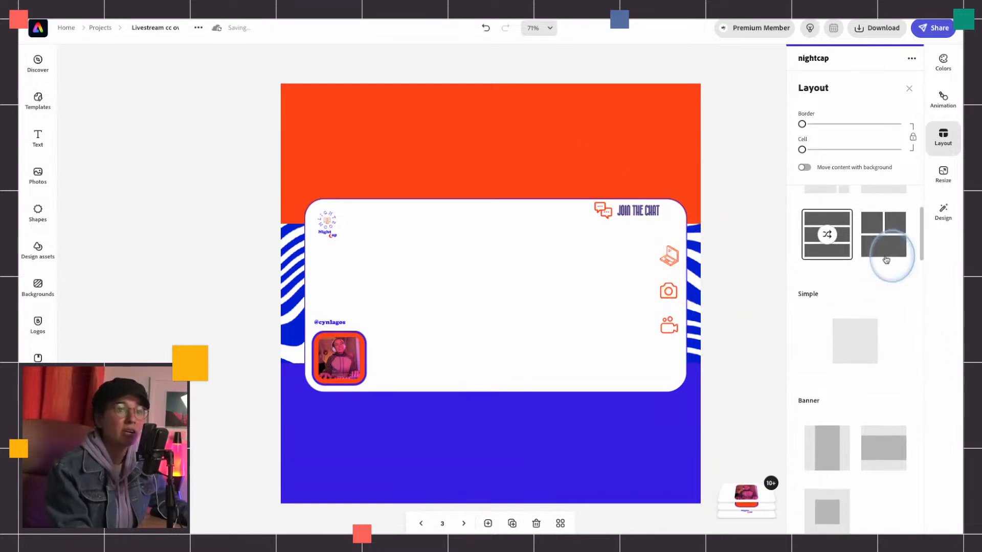
left_click(887, 253)
scroll(870, 358, "down", 3)
left_click(833, 310)
left_click(841, 337)
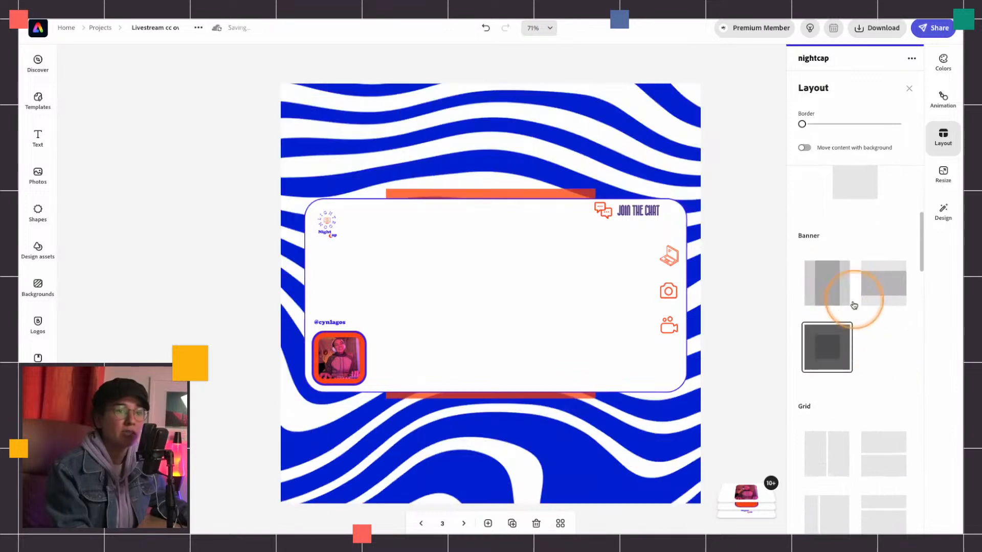
left_click(841, 283)
left_click(884, 283)
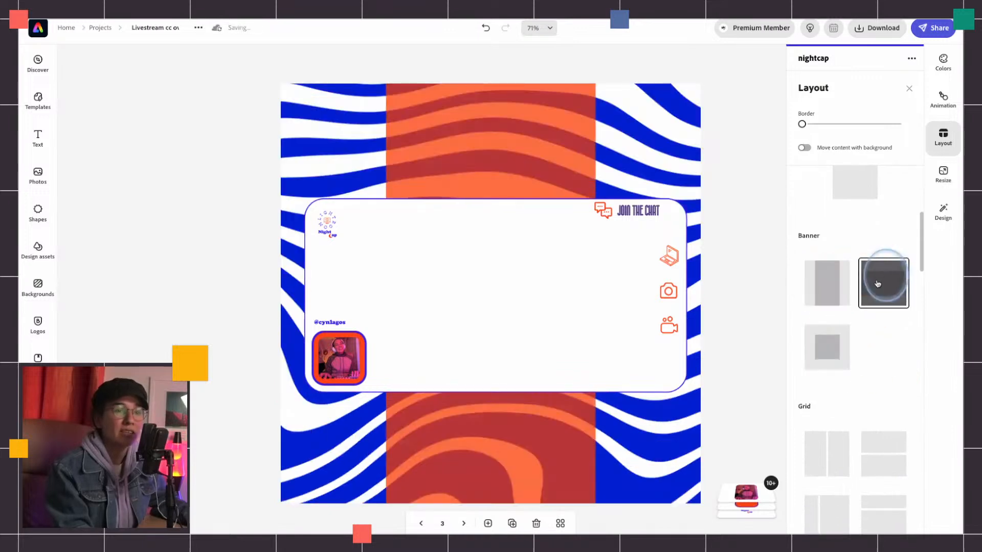
Step: Try several two- and three-cell Grid layouts, ending with one tall column beside two stacked cells
scroll(840, 344, "down", 4)
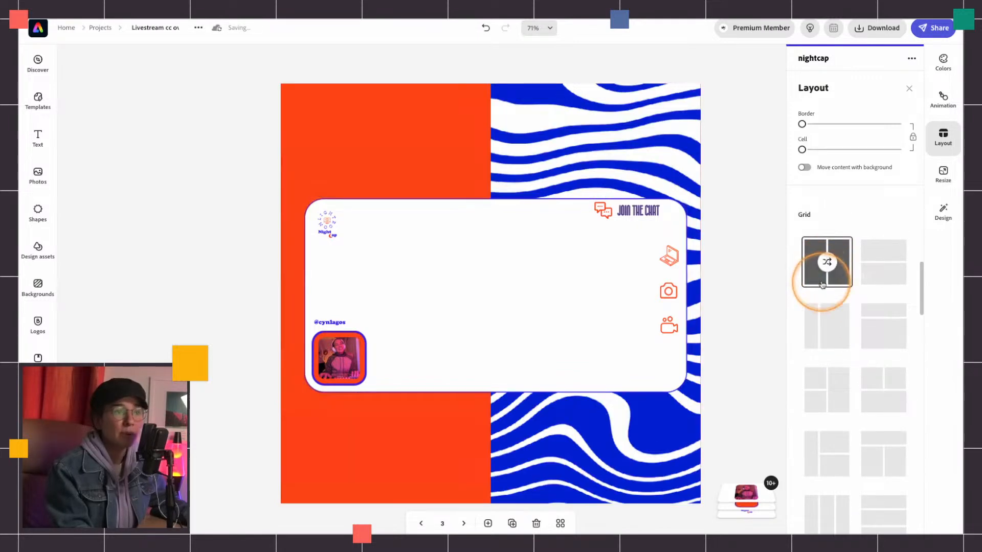
left_click(825, 319)
left_click(876, 284)
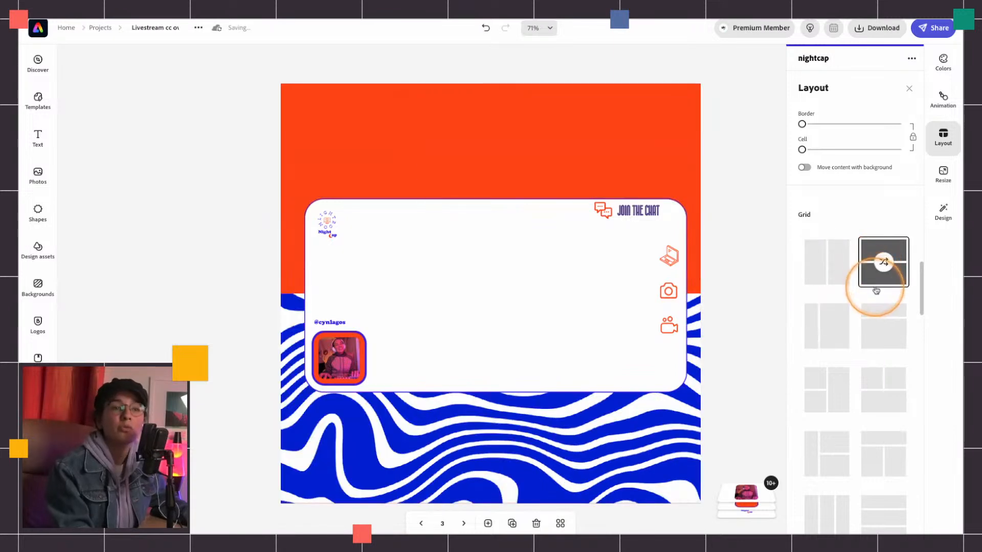
left_click(879, 333)
left_click(834, 382)
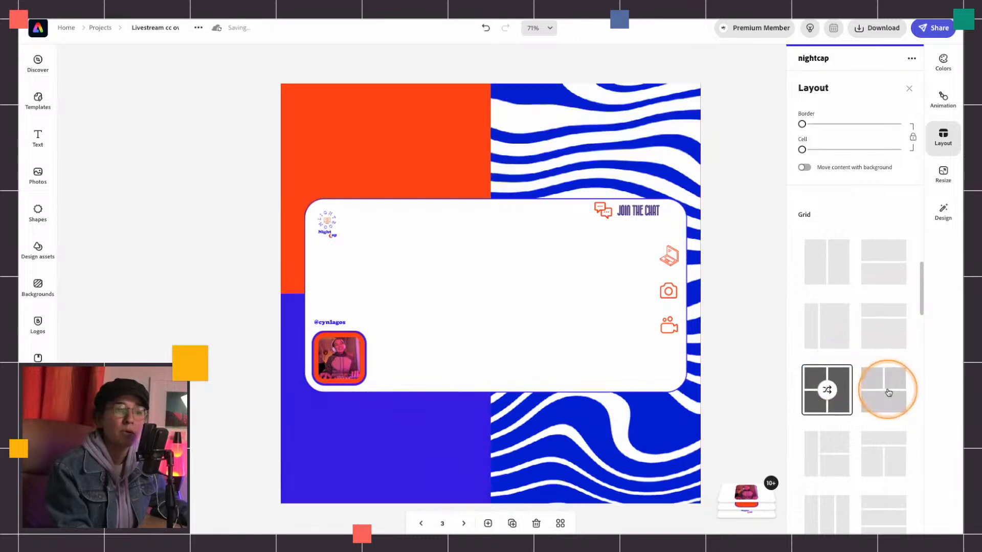
scroll(884, 391, "down", 5)
left_click(827, 266)
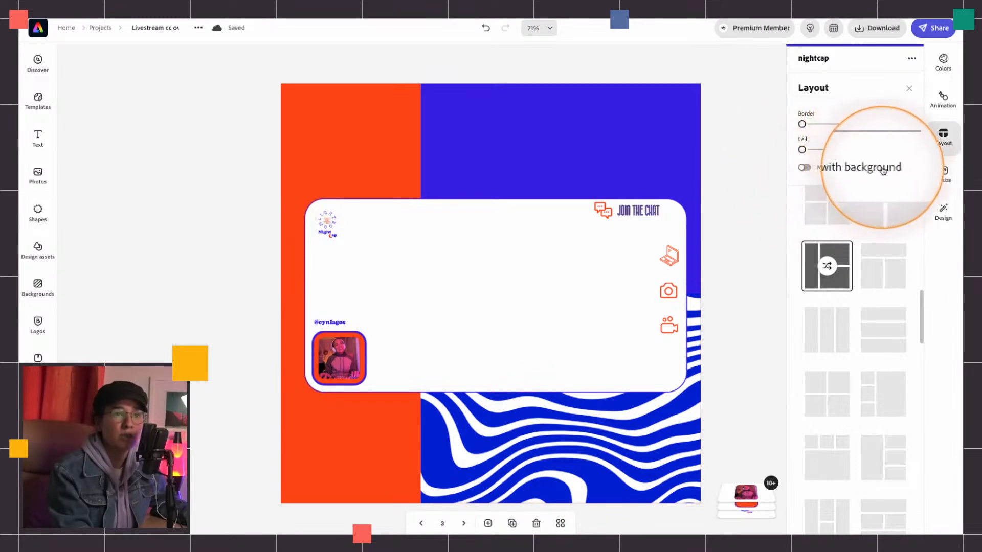
Step: Turn on moving content with the background and try further three-cell grids, ending with one wide cell above two
left_click(804, 168)
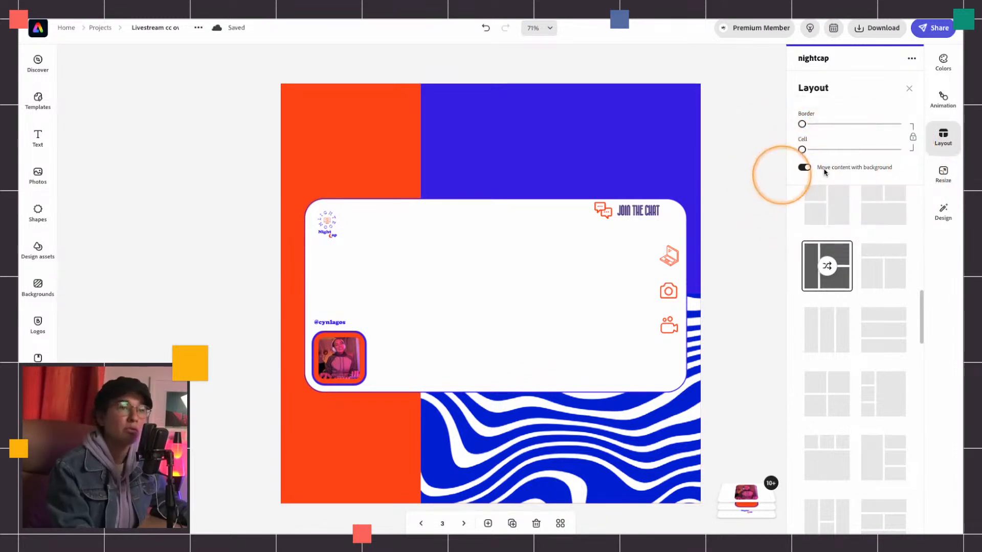
left_click(869, 215)
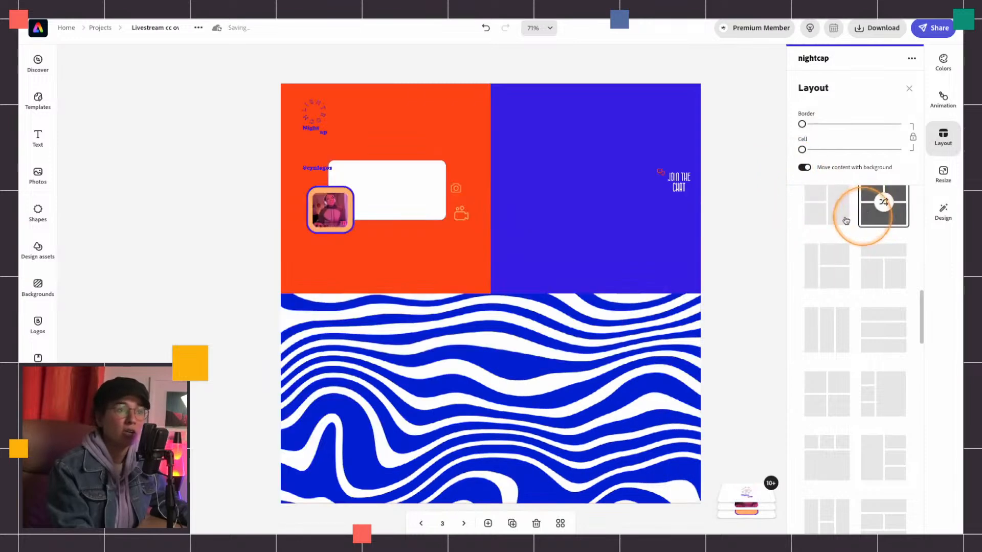
left_click(825, 205)
left_click(835, 327)
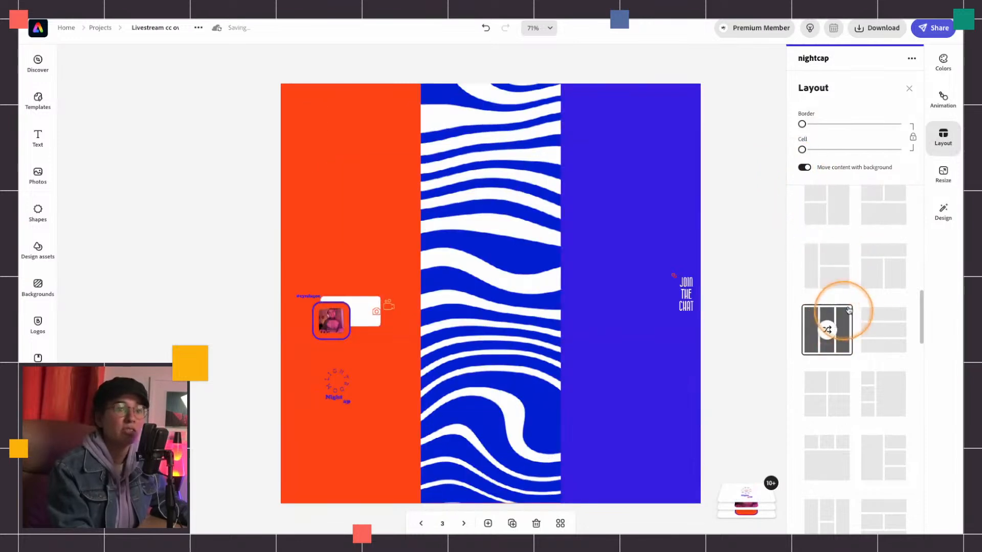
left_click(880, 267)
Step: Apply the five-cell grid layout with three stacked cells between two full-height columns
scroll(873, 348, "down", 3)
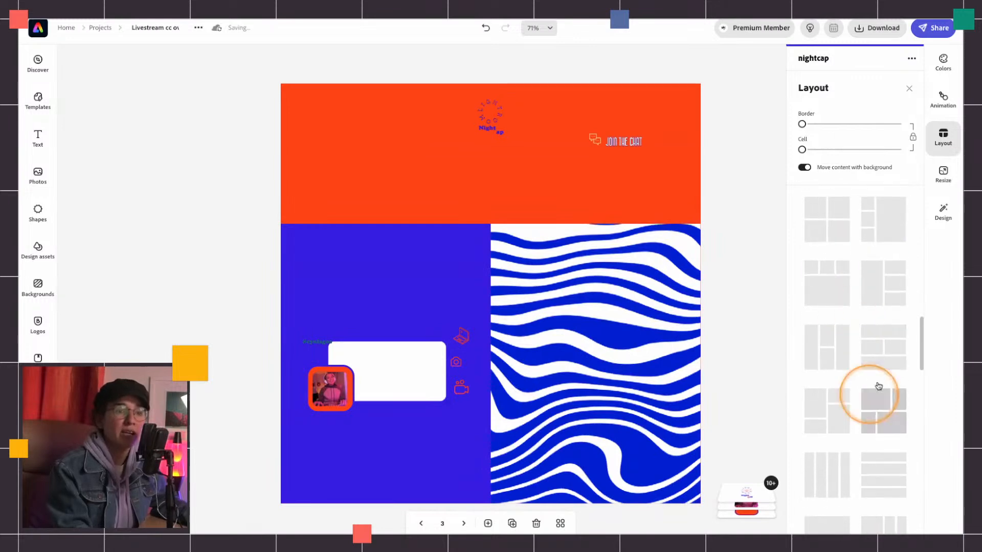
scroll(877, 379, "down", 3)
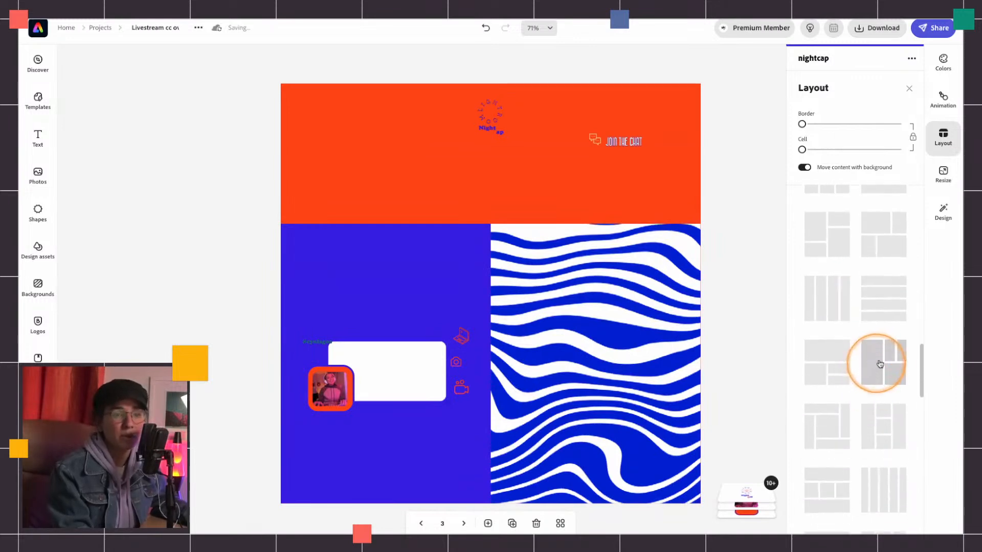
left_click(880, 414)
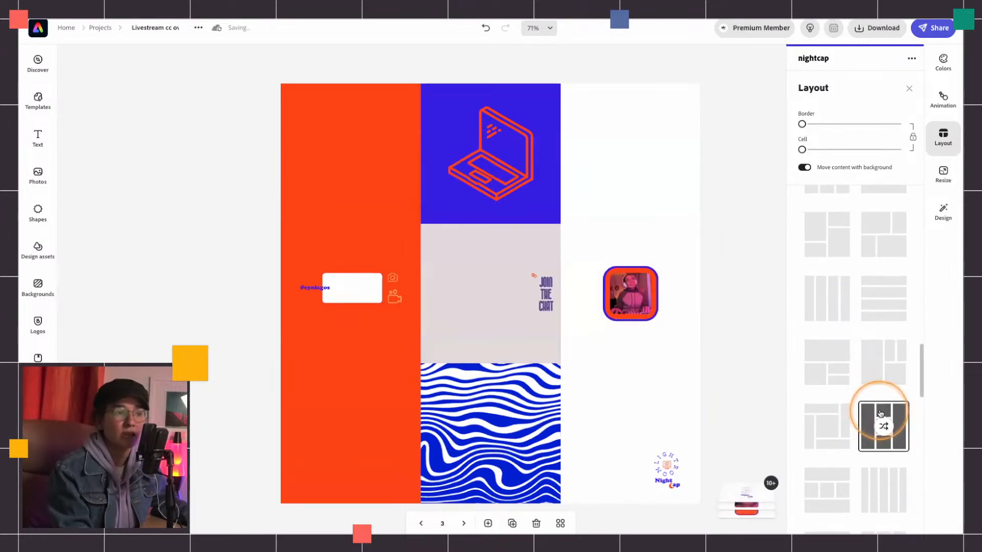
scroll(879, 412, "down", 2)
scroll(878, 409, "down", 2)
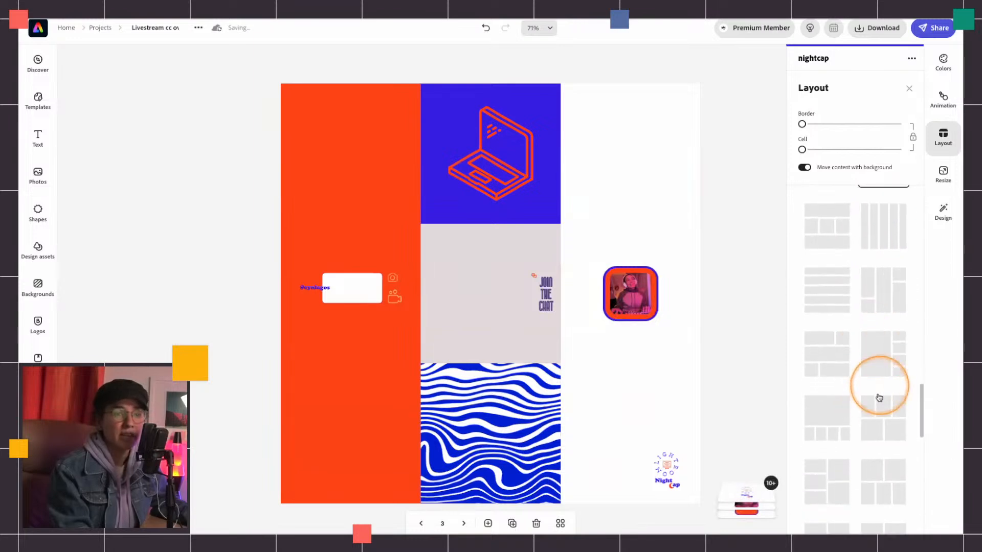
Step: Try two five-cell grid layouts: three cells above two wider ones, and two wide cells above three narrow ones
left_click(879, 409)
scroll(879, 412, "down", 1)
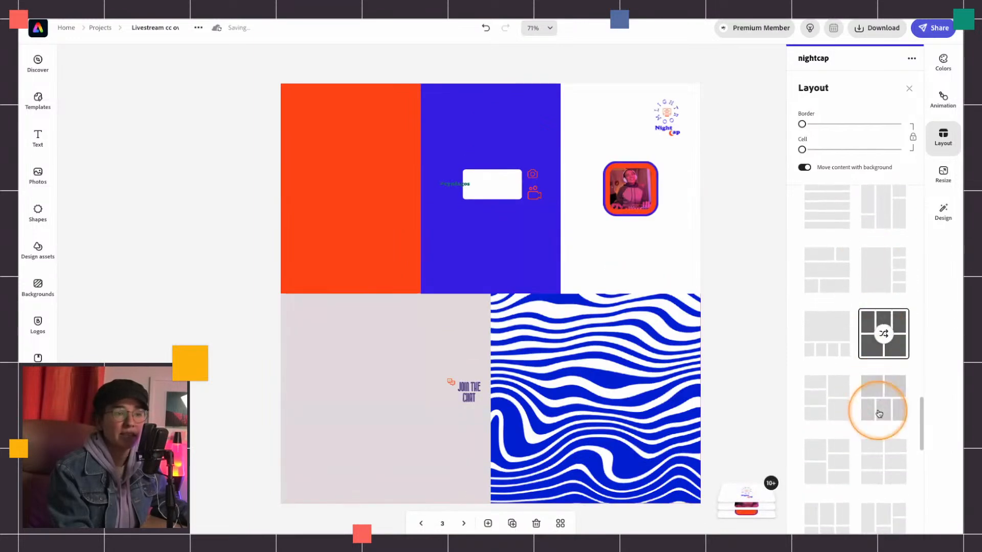
scroll(879, 412, "down", 1)
left_click(883, 392)
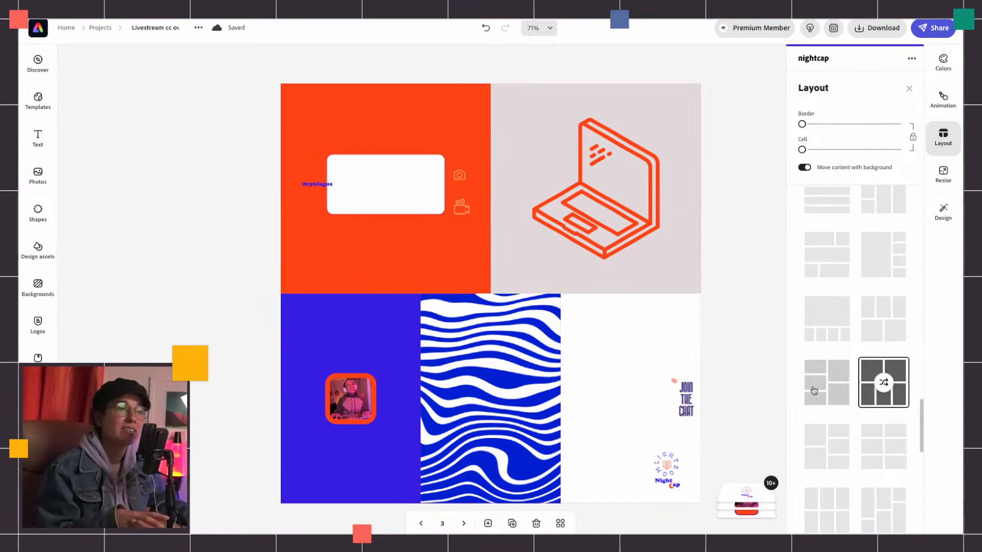
Step: Apply the five-cell grid with three stacked cells beside two taller ones, shuffling it until the three-cell column is on the left
left_click(818, 389)
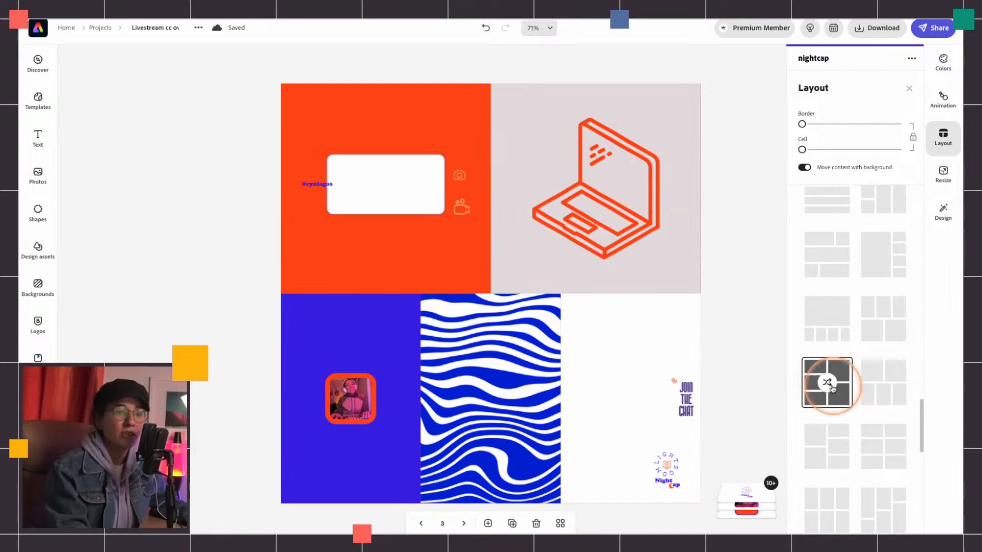
left_click(837, 438)
left_click(826, 383)
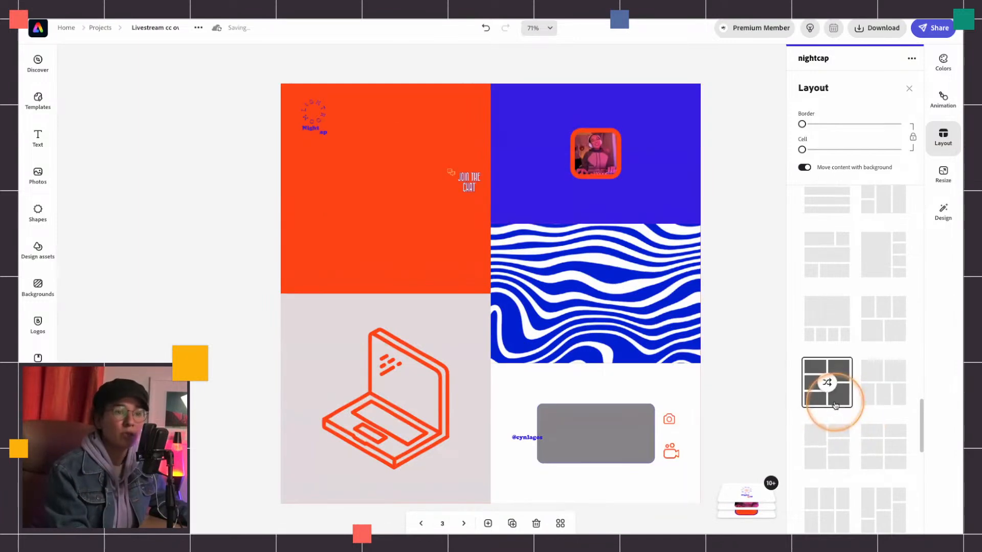
left_click(613, 228)
left_click(625, 170)
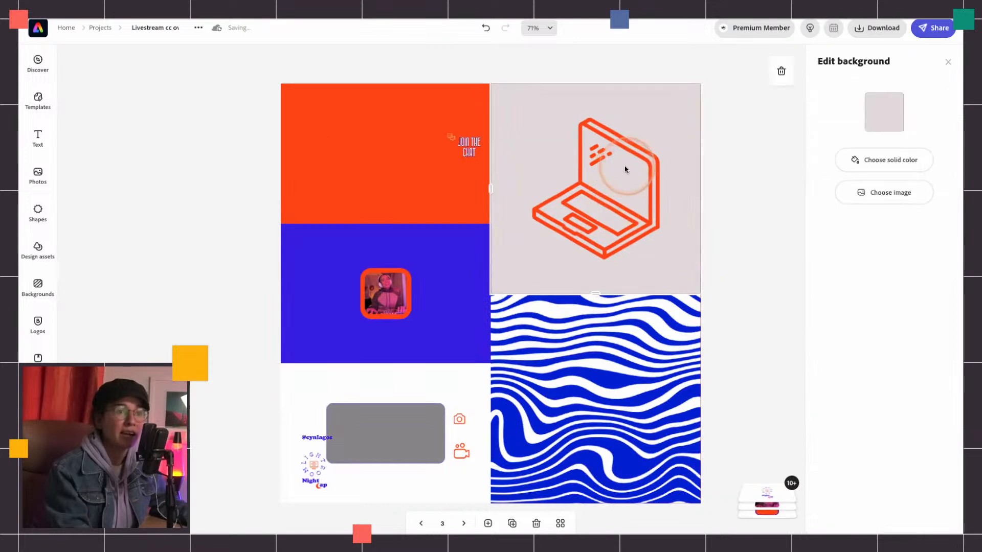
Step: Enlarge the small chat bubbles icon and centre it in the orange cell
left_click(469, 146)
left_click(451, 137)
mouse_move(458, 128)
left_mouse_down()
mouse_move(508, 109)
mouse_move(395, 163)
mouse_move(451, 114)
left_mouse_up()
left_click_drag(403, 150, 377, 156)
Step: Move the photo with its frame and the Night Cap logo out of their cells to the boundary between the two right-column cells
left_click(396, 295)
left_click(379, 274, "shift")
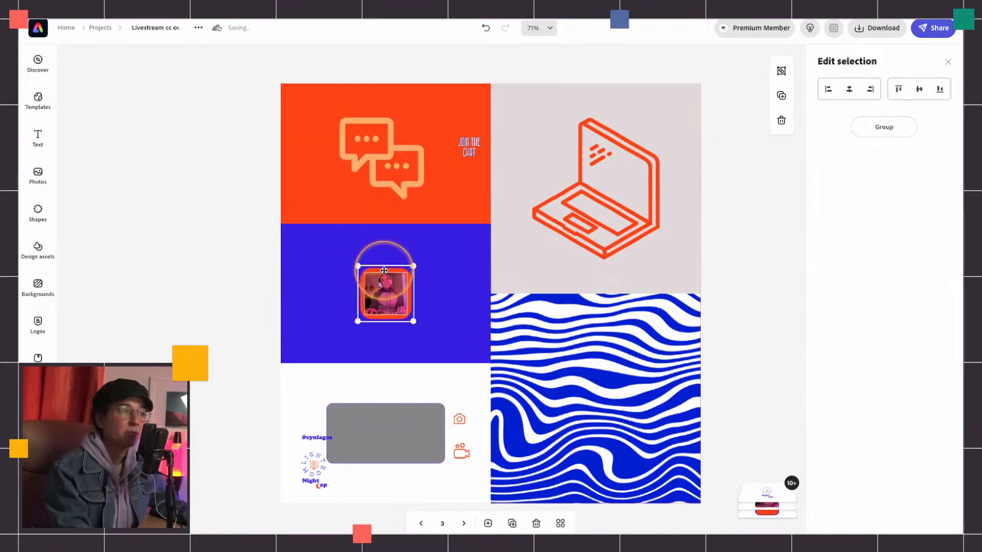
left_click_drag(386, 286, 604, 267)
left_click_drag(542, 260, 510, 275)
left_click(317, 467)
left_click_drag(318, 467, 497, 291)
Step: Change the background of the emptied middle cell in the left column to white
left_click(325, 285)
left_click(890, 113)
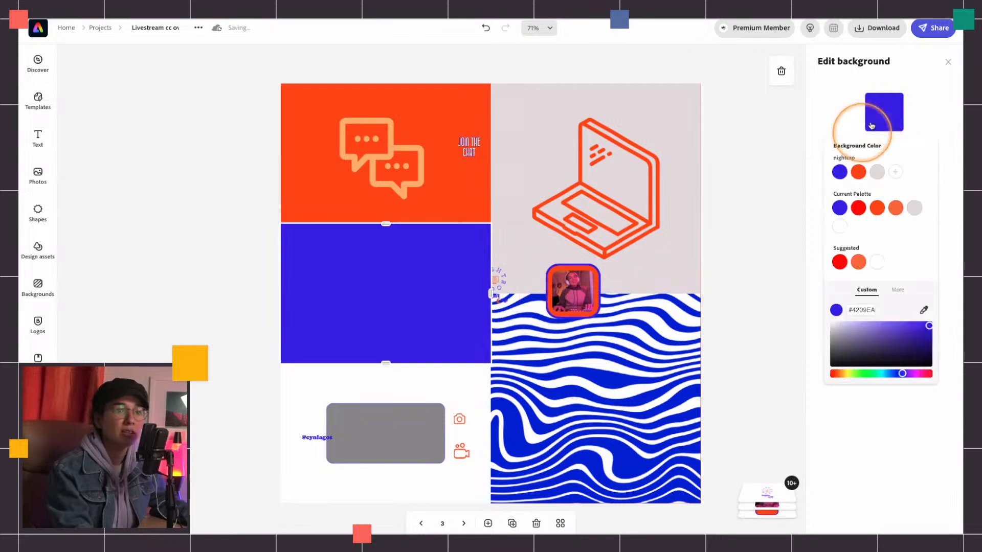
left_click(844, 228)
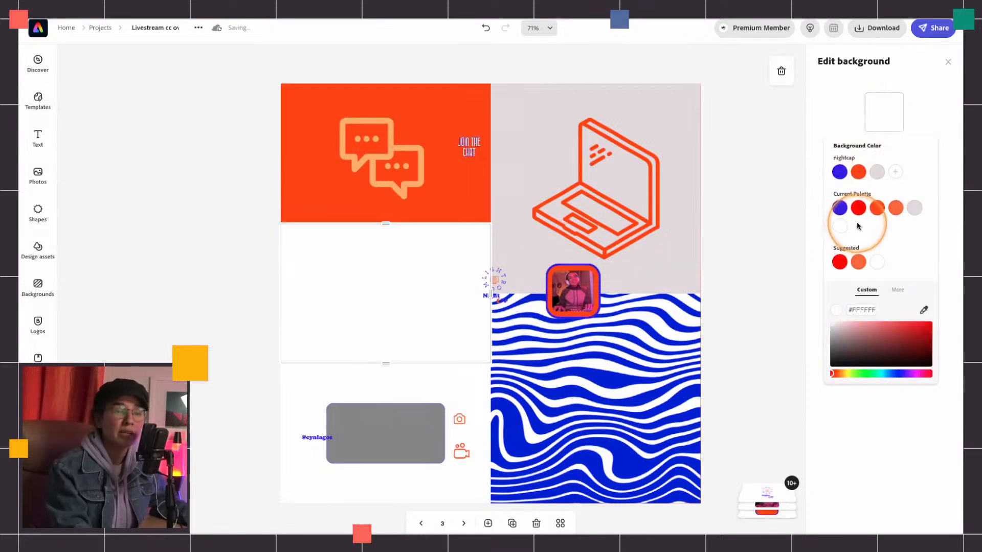
Step: Move the Night Cap logo into the white middle cell, enlarge it to nearly the cell's height and centre it
left_click_drag(499, 276, 393, 286)
left_click_drag(336, 343, 314, 365)
left_click_drag(370, 299, 372, 304)
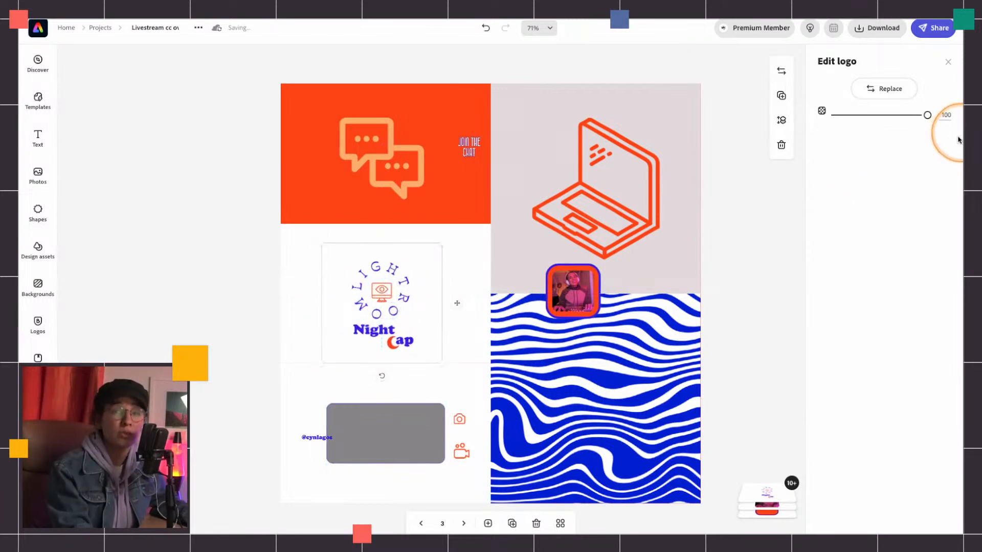
left_click_drag(443, 244, 455, 227)
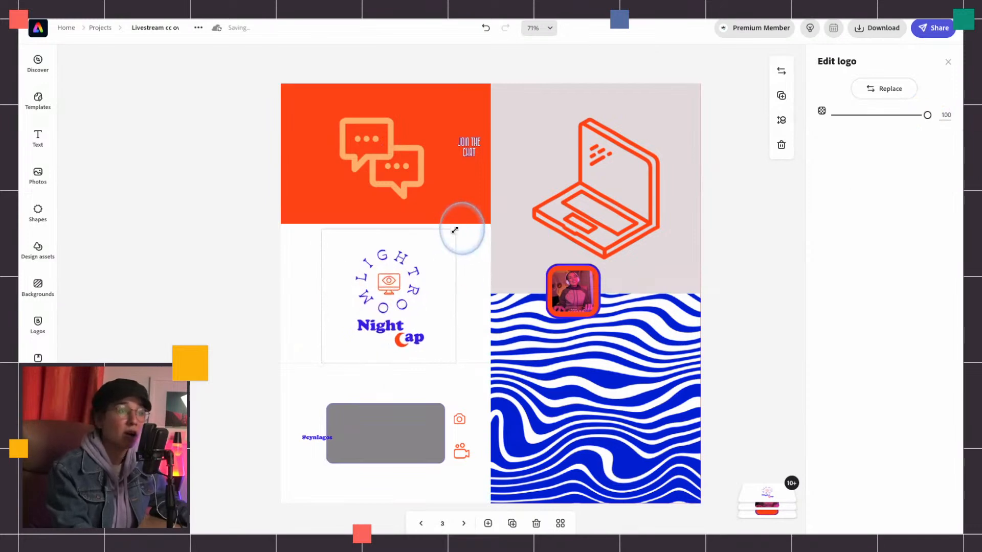
left_click_drag(410, 270, 393, 279)
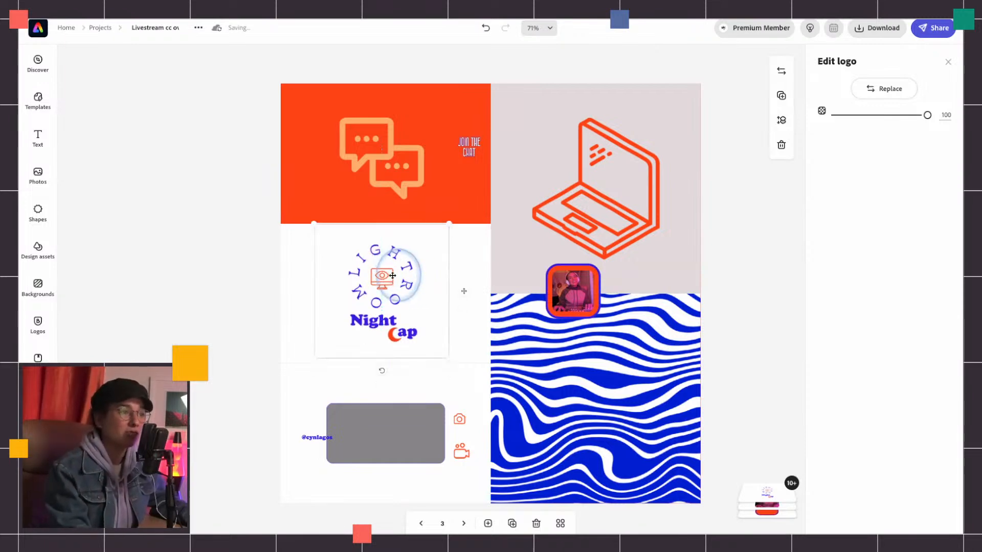
Step: Change the background of the lower-left cell to the nightcap brand blue #4209EA
left_click(447, 397)
left_click(842, 160)
left_click(890, 104)
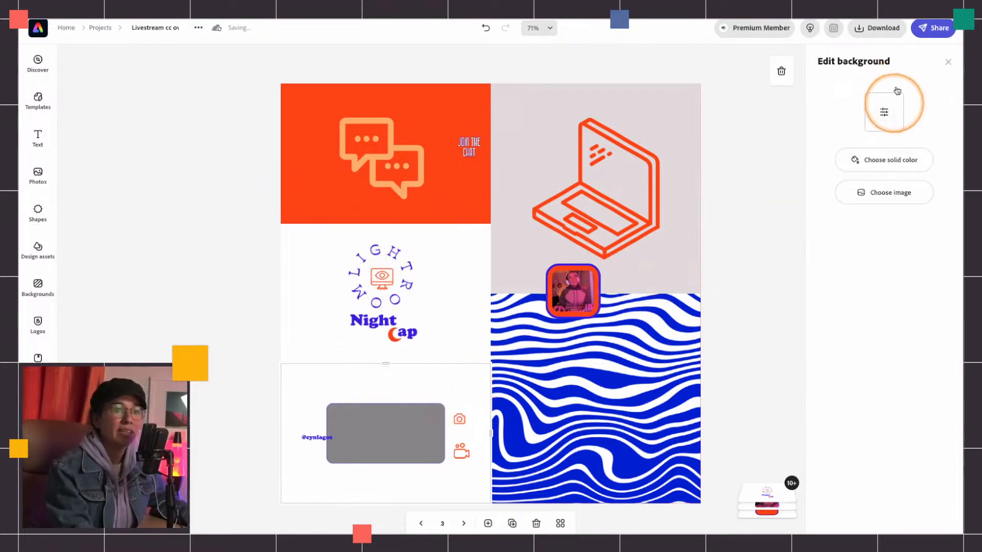
left_click(840, 171)
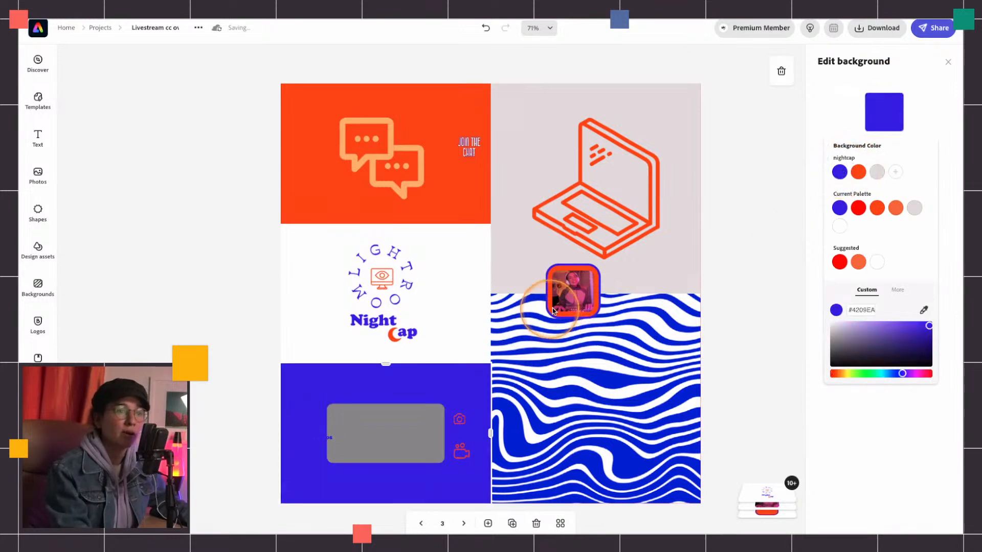
Step: Move the handle text to the laptop cell, delete the blue cell's grey rectangle and video camera icon, and enlarge and centre its camera icon
left_click_drag(320, 438, 518, 275)
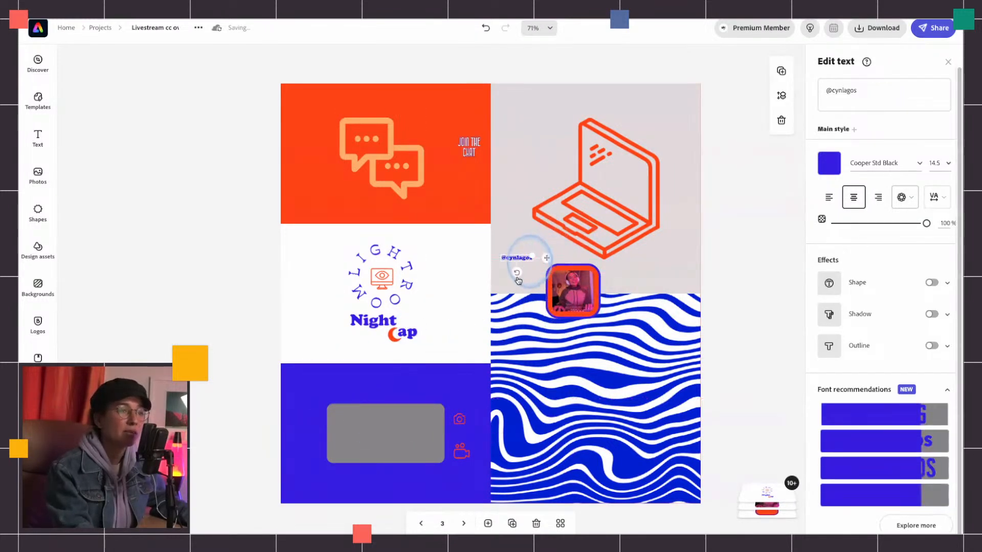
mouse_move(461, 425)
left_mouse_down()
mouse_move(412, 422)
mouse_move(333, 464)
mouse_move(432, 405)
mouse_move(423, 419)
mouse_move(445, 421)
left_mouse_up()
left_click(413, 422)
key("Delete")
left_click(461, 452)
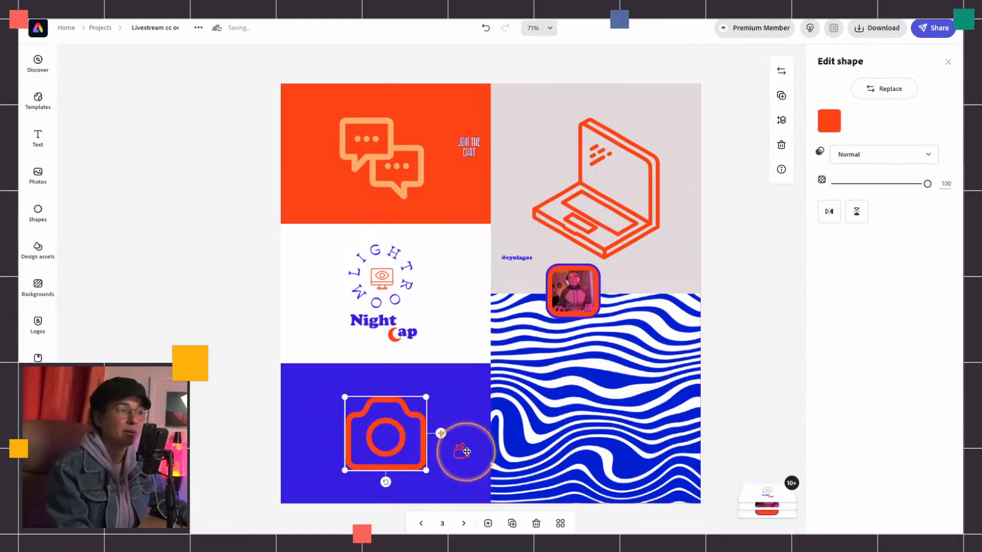
key("Delete")
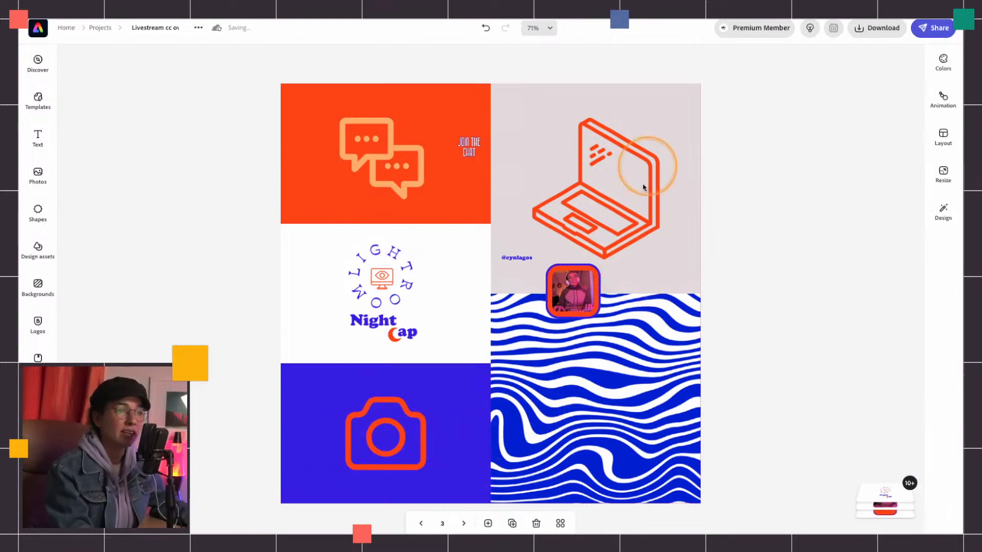
Step: Move the photo and its frame together into the striped cell, enlarge them to about two thirds of its width and centre them
left_click(573, 273)
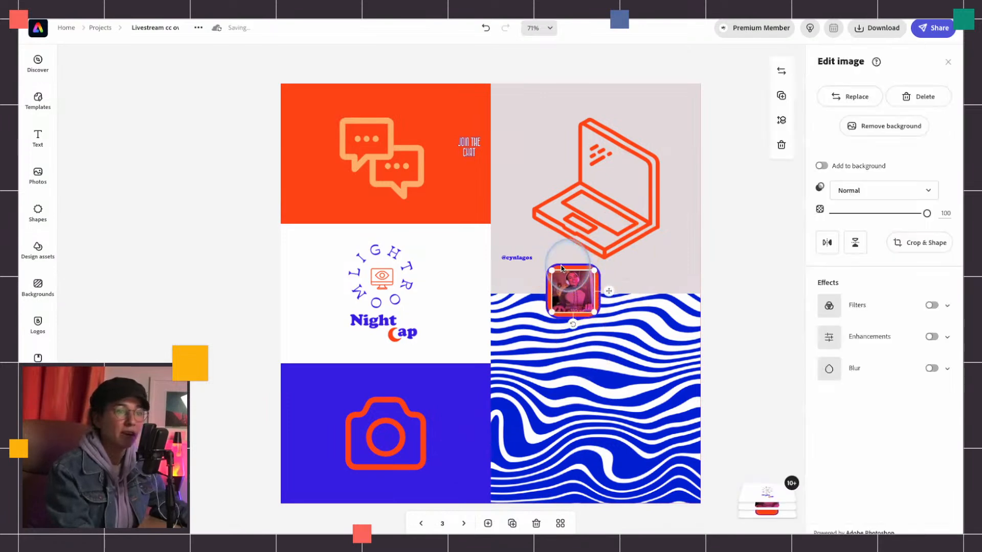
left_click(561, 267, "shift")
left_click_drag(562, 270, 687, 329)
left_click_drag(637, 372, 598, 398)
left_click_drag(645, 351, 666, 331)
left_click_drag(624, 374, 635, 375)
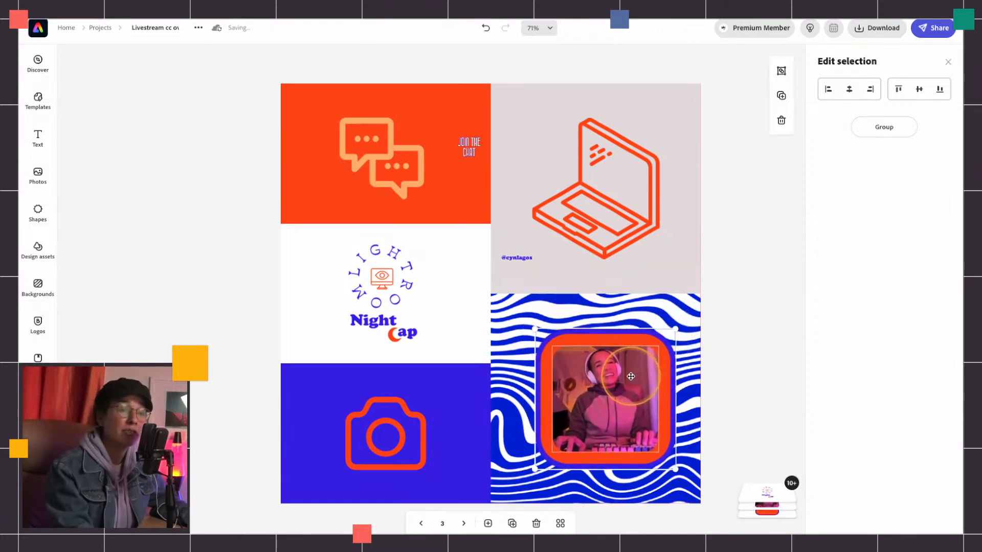
Step: Enlarge the handle text to about size 35 below the laptop and place "Join the chat" at about size 84 beside the laptop screen
left_click(531, 264)
left_click_drag(533, 255, 589, 280)
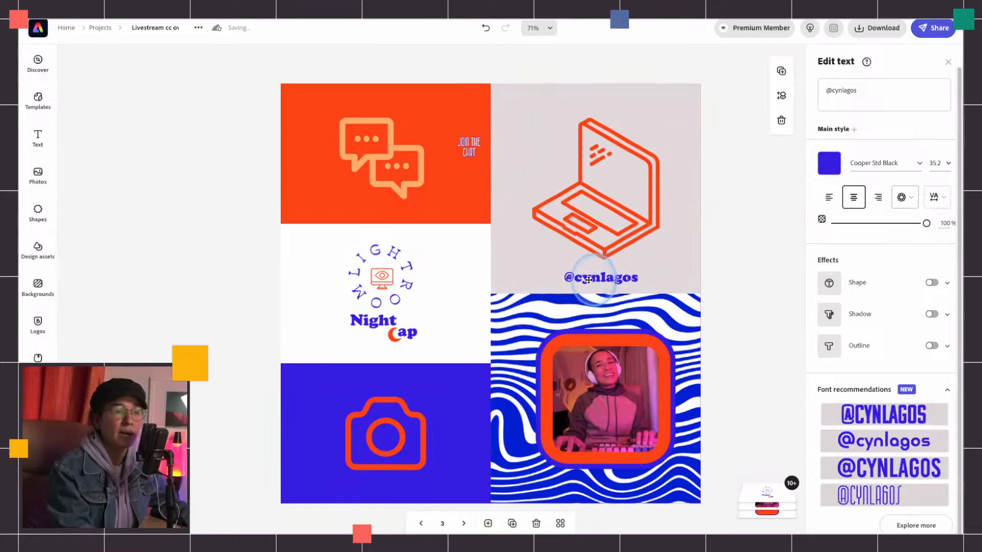
left_click_drag(469, 147, 546, 148)
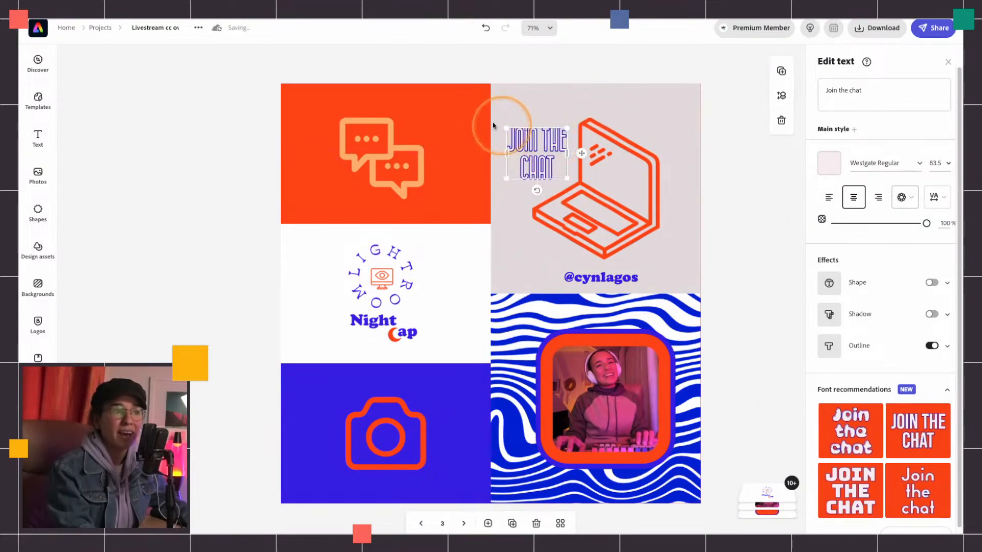
left_click_drag(537, 148, 542, 151)
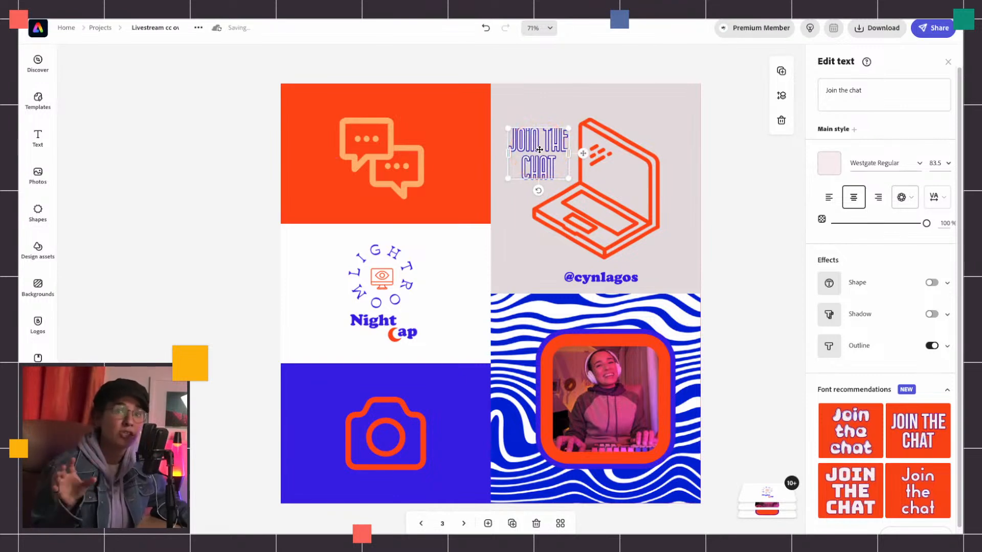
left_click(622, 280)
left_click_drag(622, 277, 620, 279)
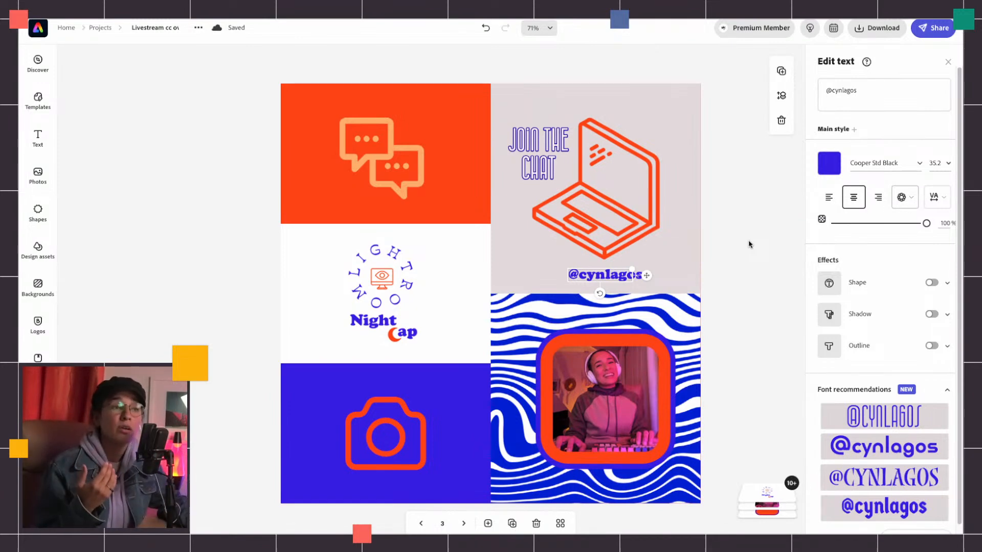
left_click(945, 49)
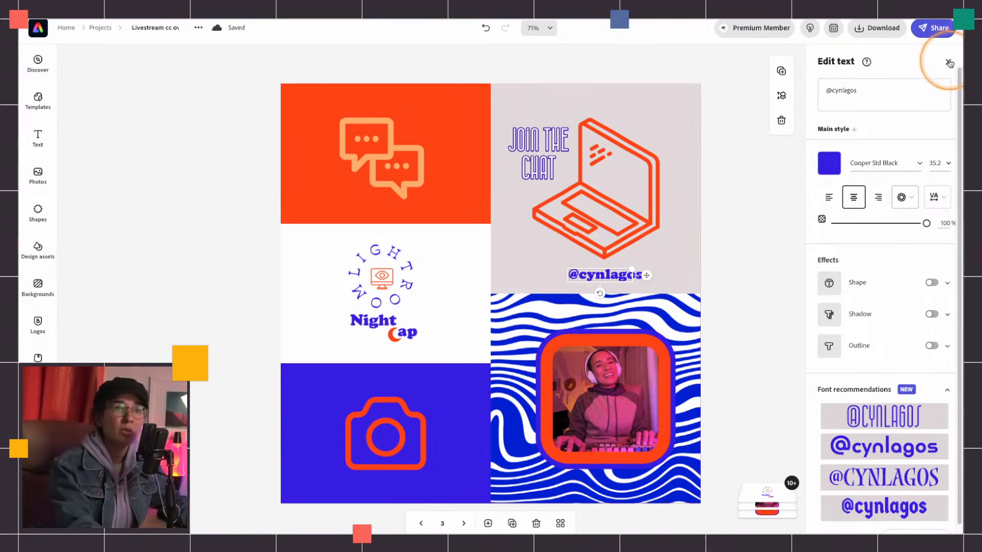
left_click(950, 62)
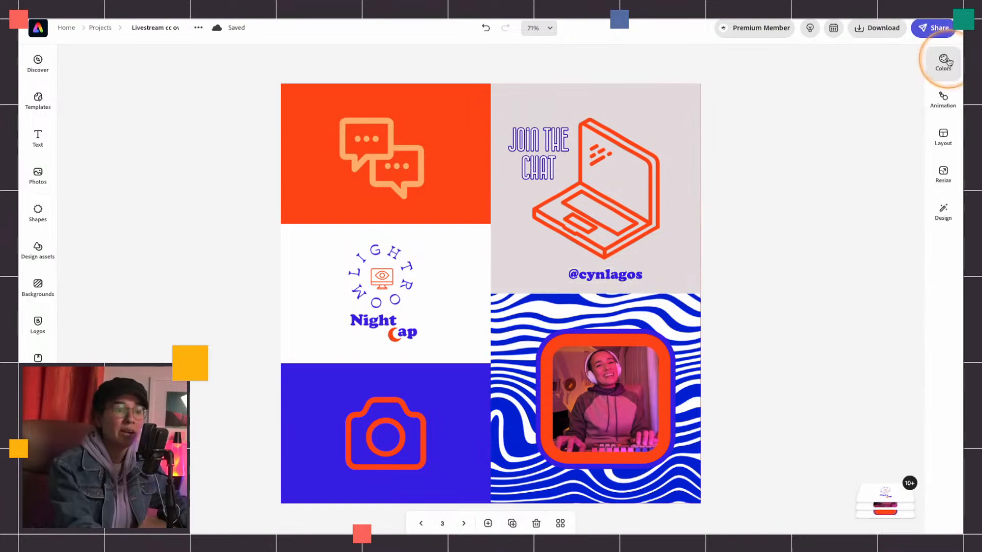
Step: Look through the next two pages and return to the five-cell grid on page 3
left_click(460, 524)
left_click(462, 524)
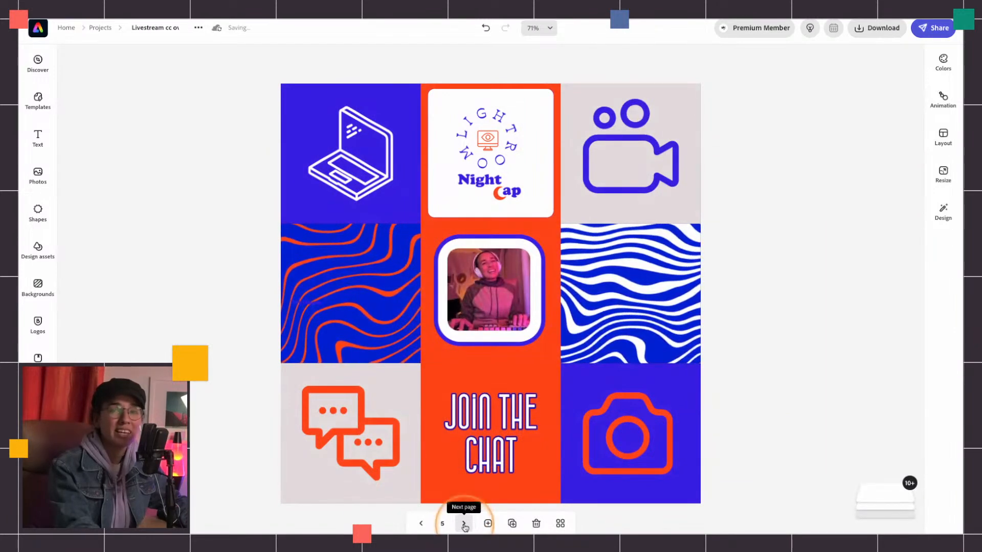
left_click(421, 524)
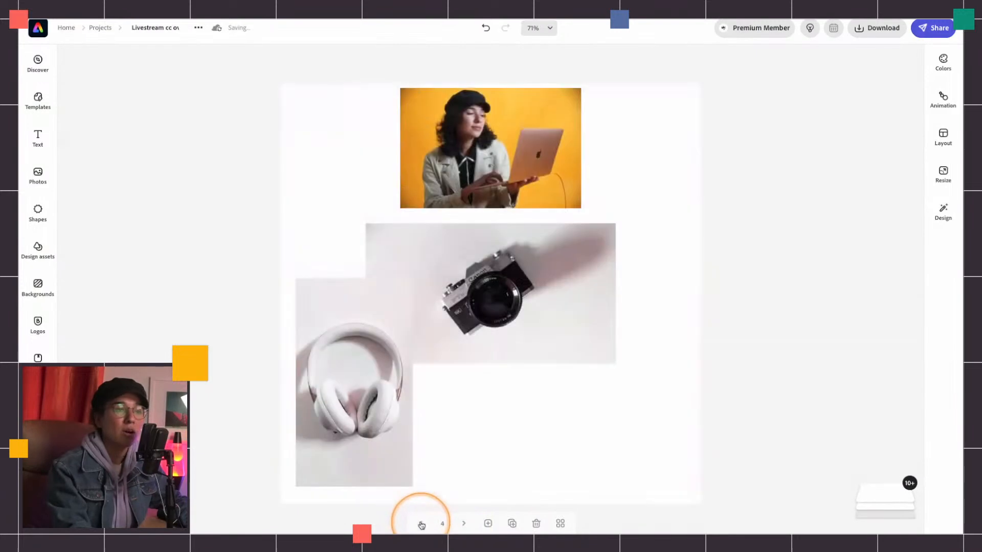
left_click(421, 524)
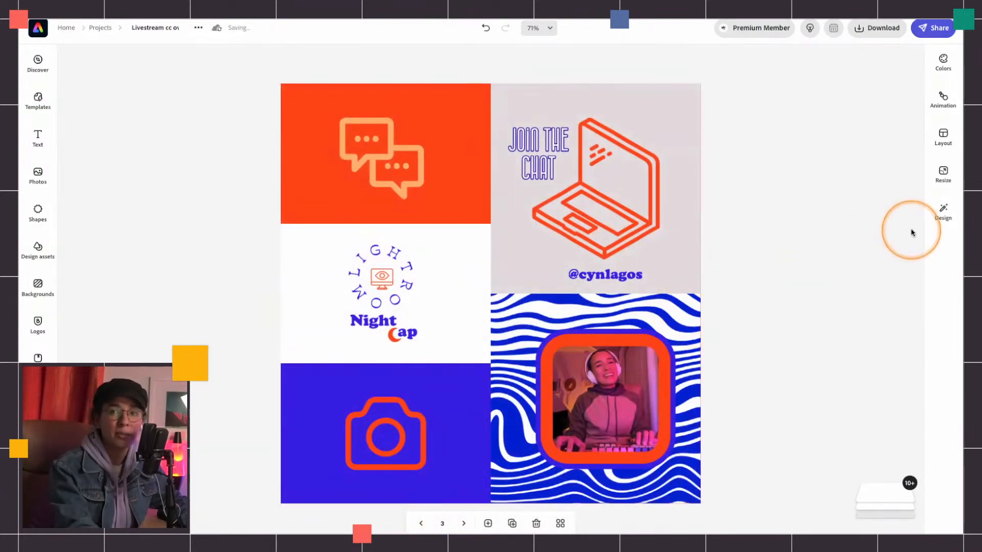
Step: Preview the Zoom photo animation on the page, and apply the Typewriter text animation
left_click(945, 100)
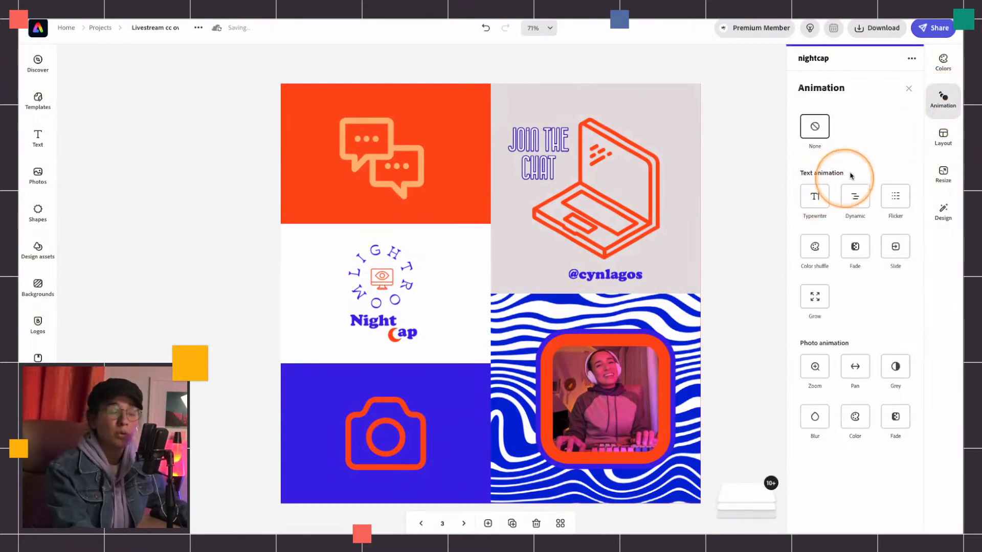
left_click(818, 366)
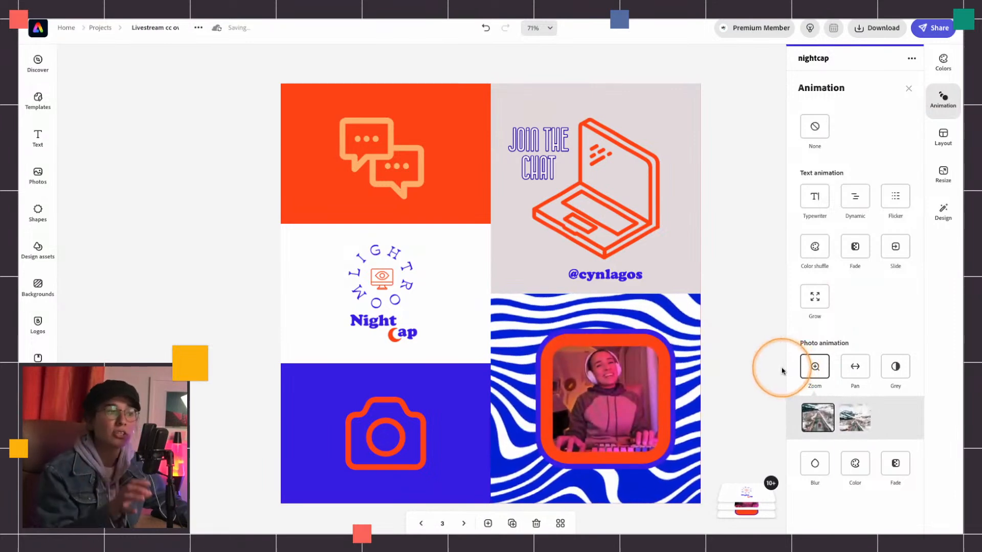
left_click(816, 197)
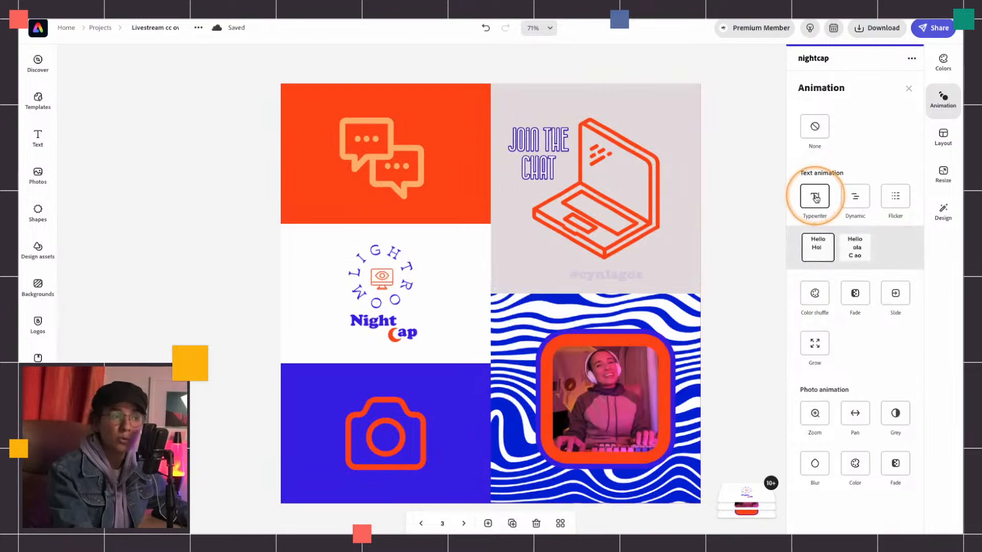
left_click(816, 196)
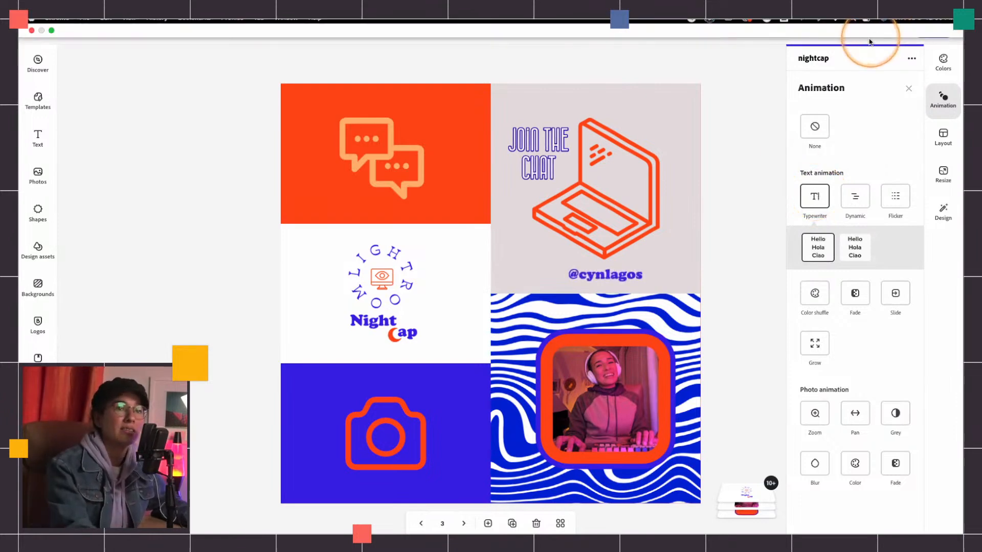
Step: Start a new scheduled social media post from the current page
left_click(877, 28)
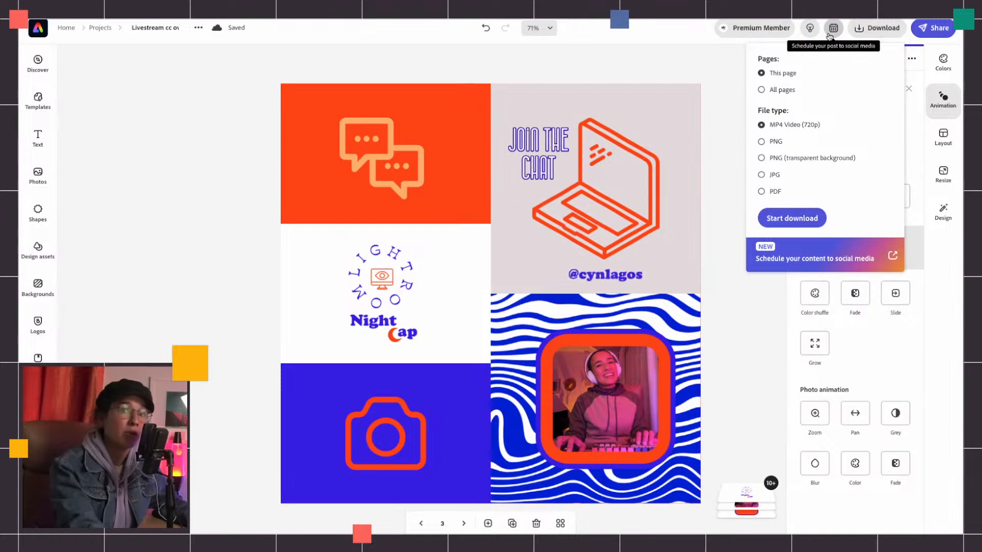
left_click(828, 37)
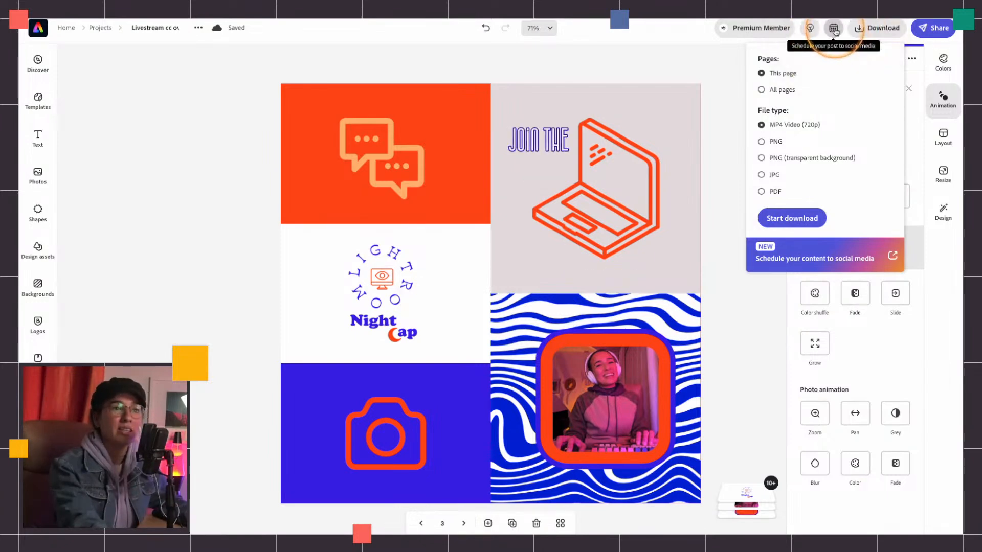
left_click(834, 30)
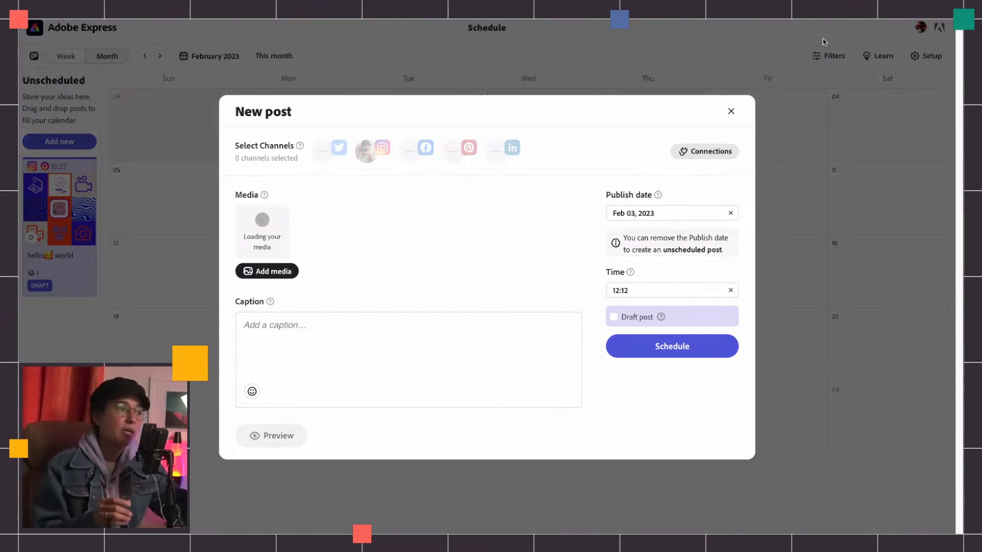
Step: Write the caption "Hello world" and insert the victory-hand emoji ✌ between the two words
left_click(262, 332)
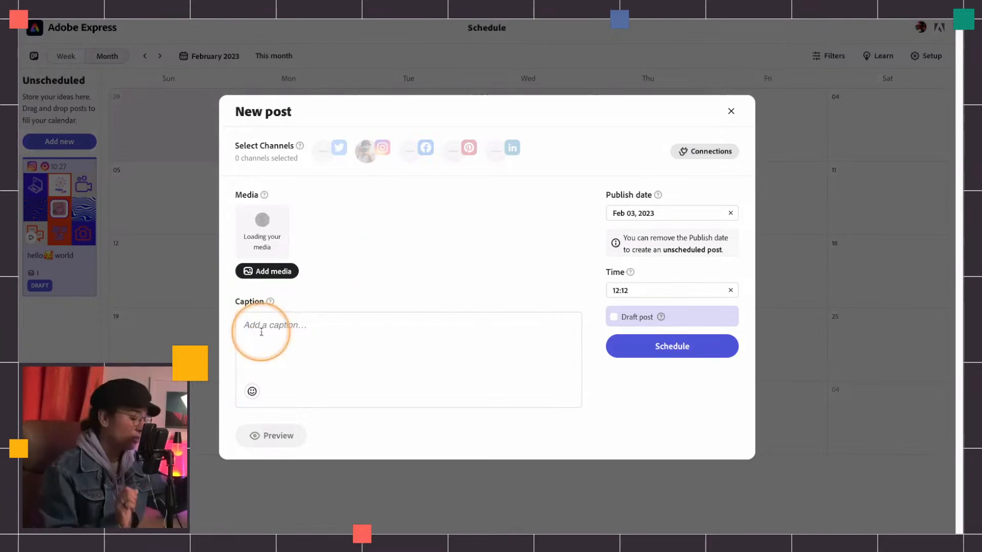
type("He")
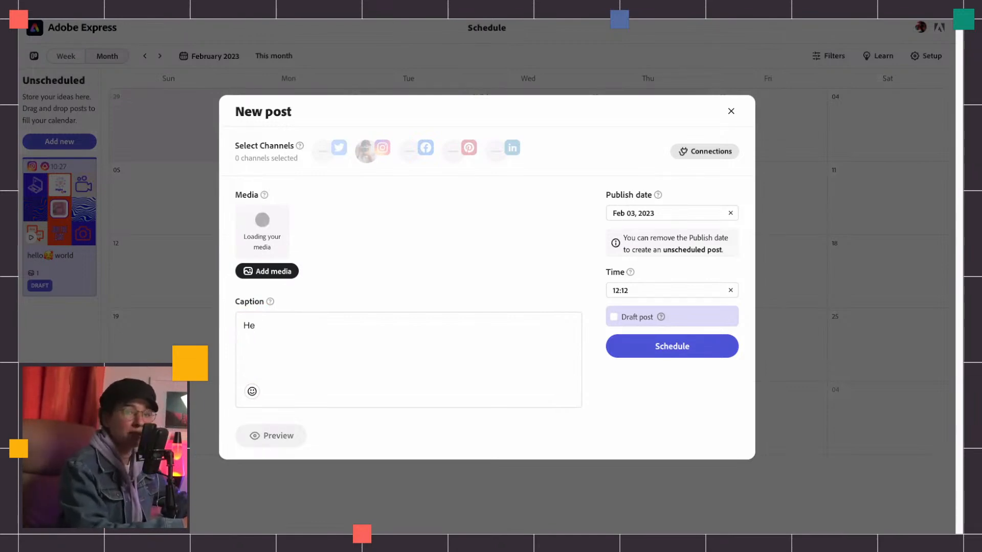
type("llo worl")
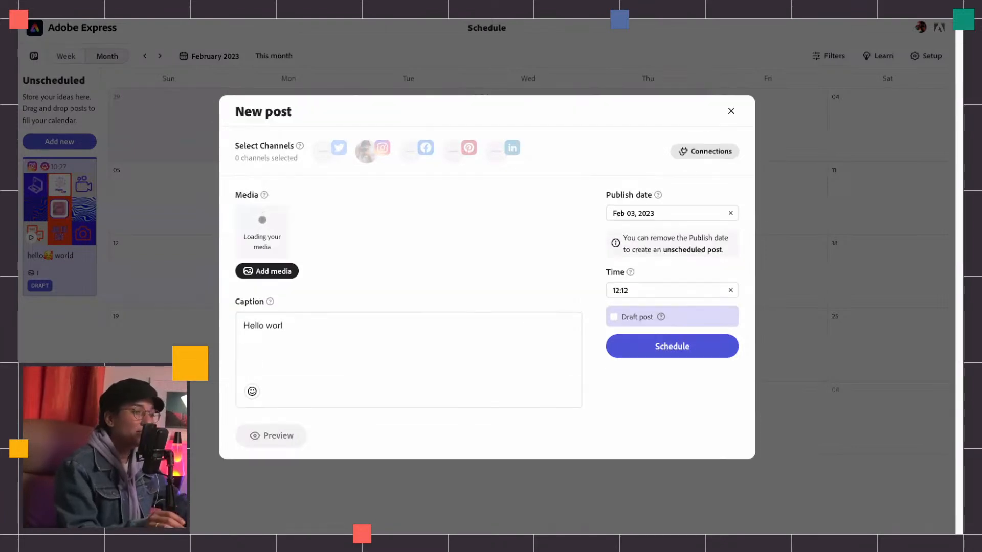
type("d")
left_click(267, 327)
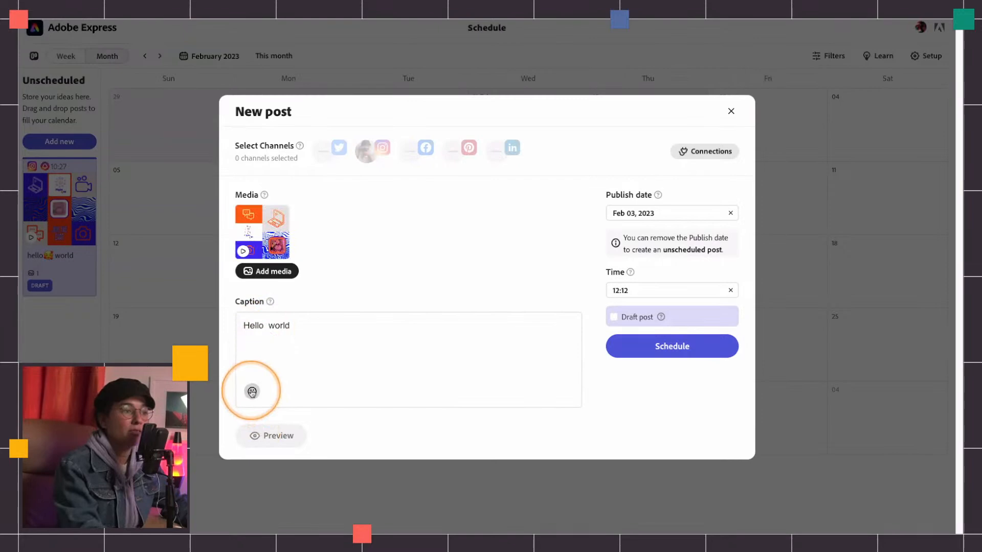
left_click(253, 392)
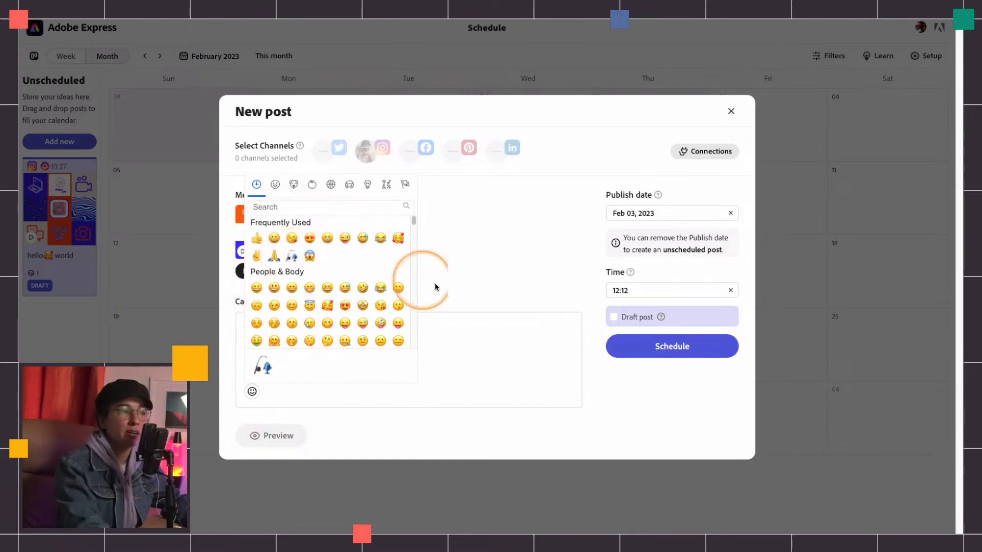
left_click(259, 255)
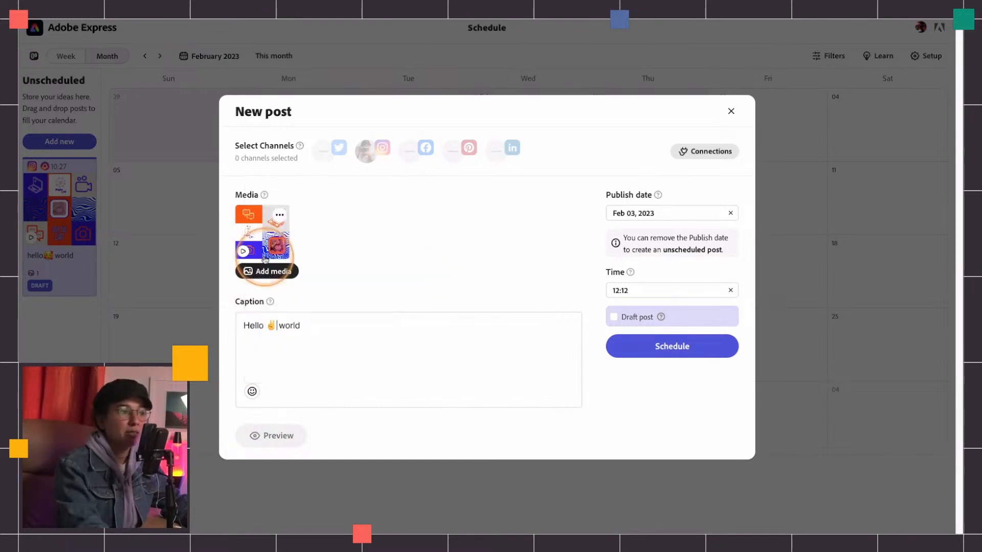
left_click(252, 391)
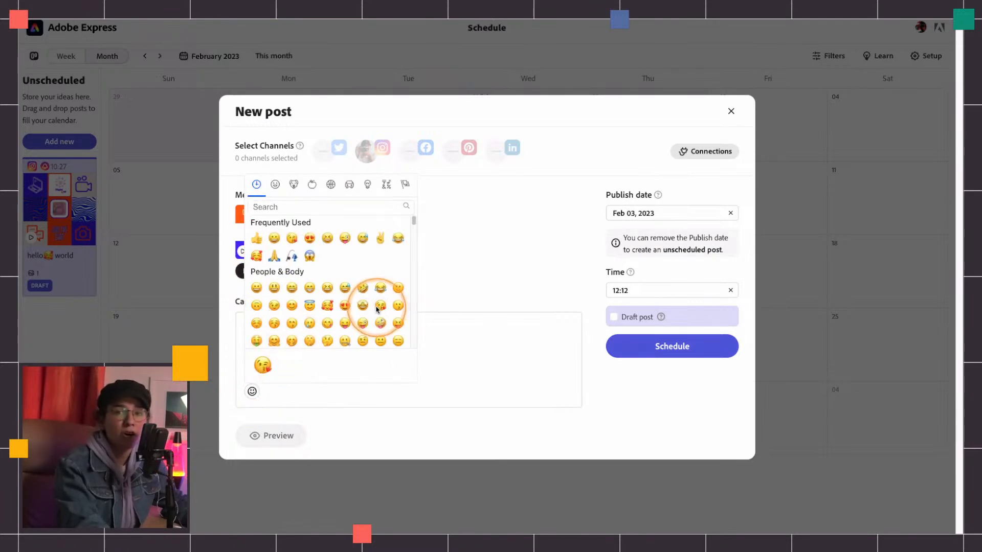
scroll(377, 312, "down", 2)
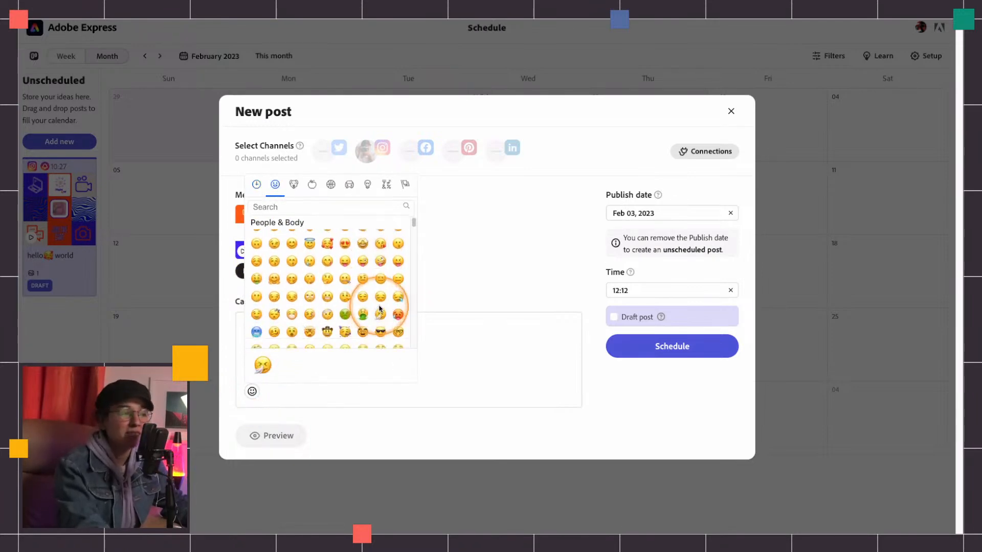
left_click(454, 343)
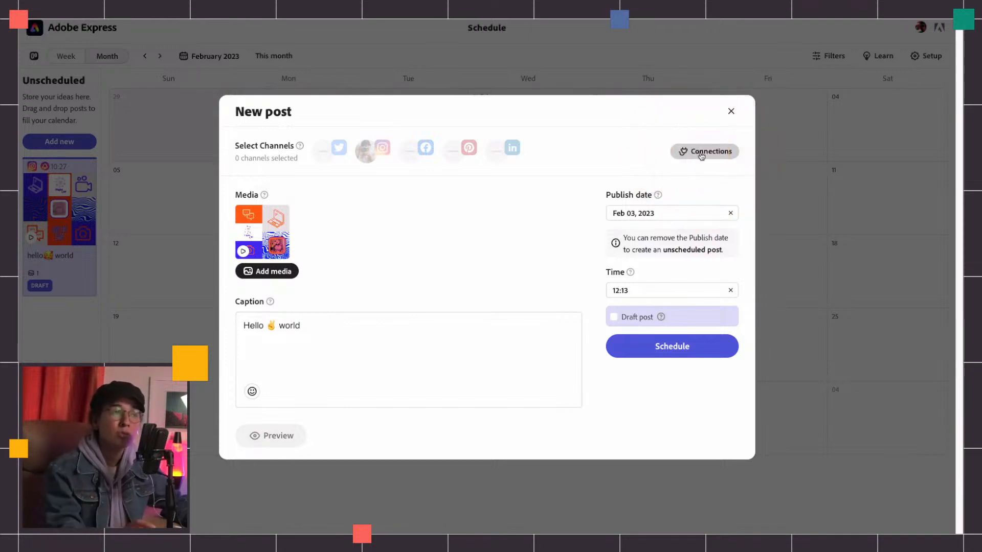
Step: Select the Instagram channel for the post and set it to publish via the mobile app
left_click(367, 156)
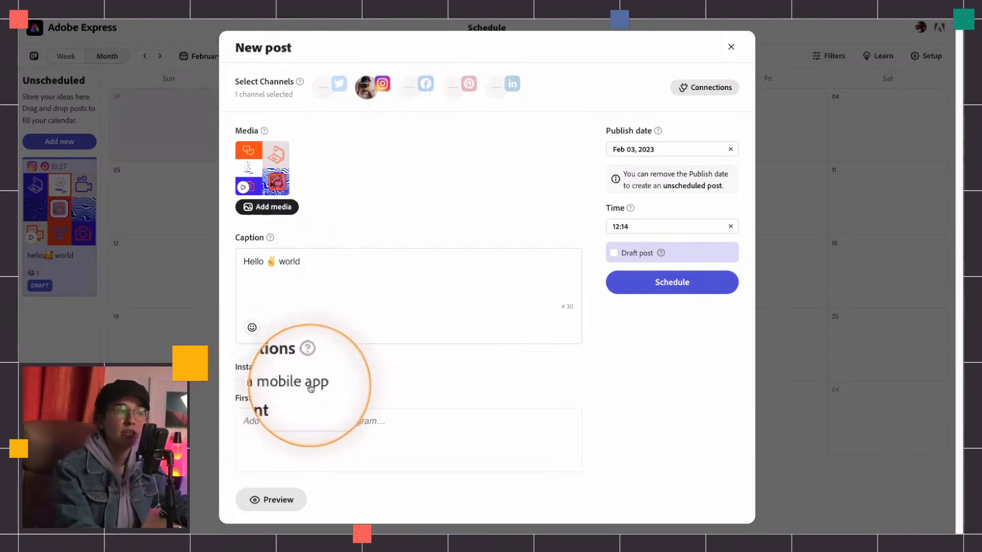
left_click(241, 385)
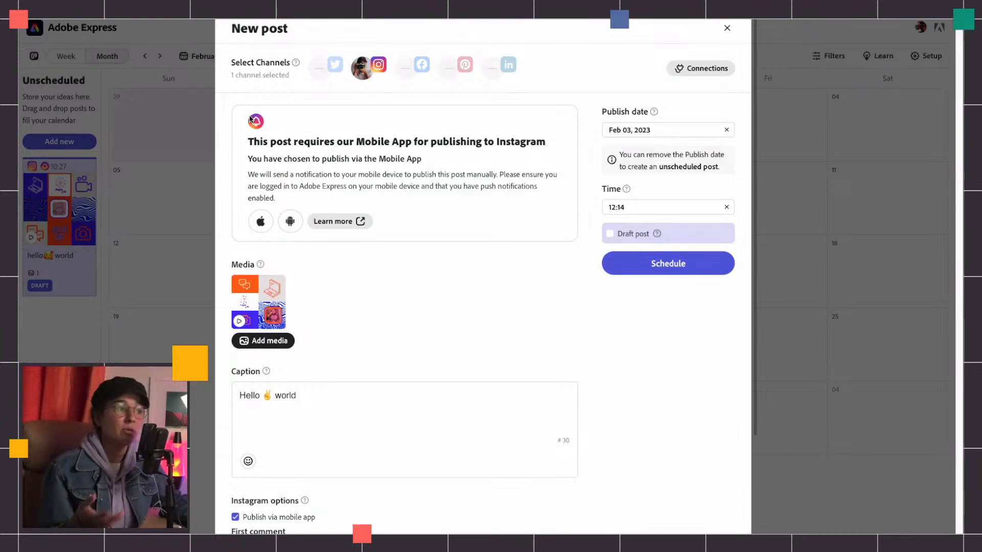
Step: Play the post's attached video in the enlarged media preview and close the preview
scroll(245, 314, "down", 2)
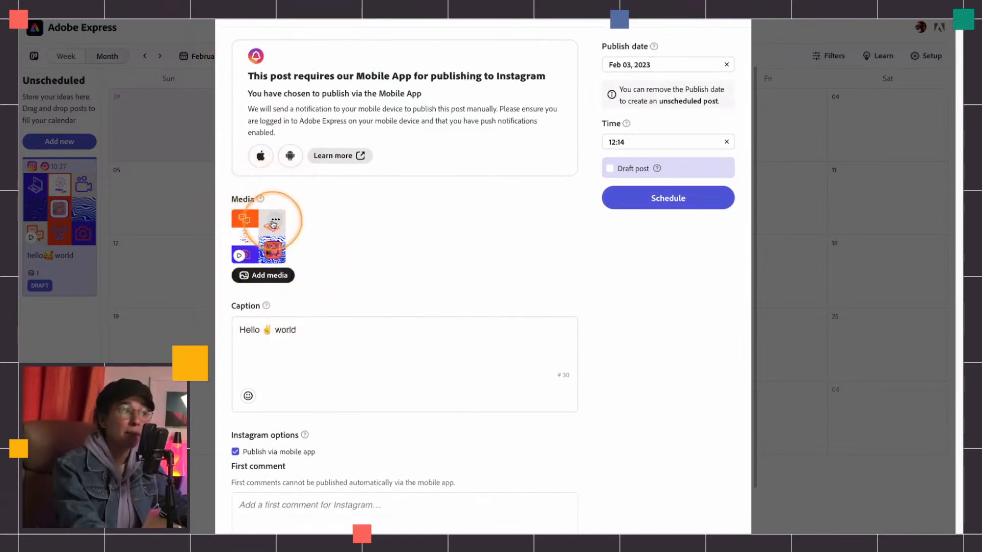
left_click(275, 220)
left_click(295, 240)
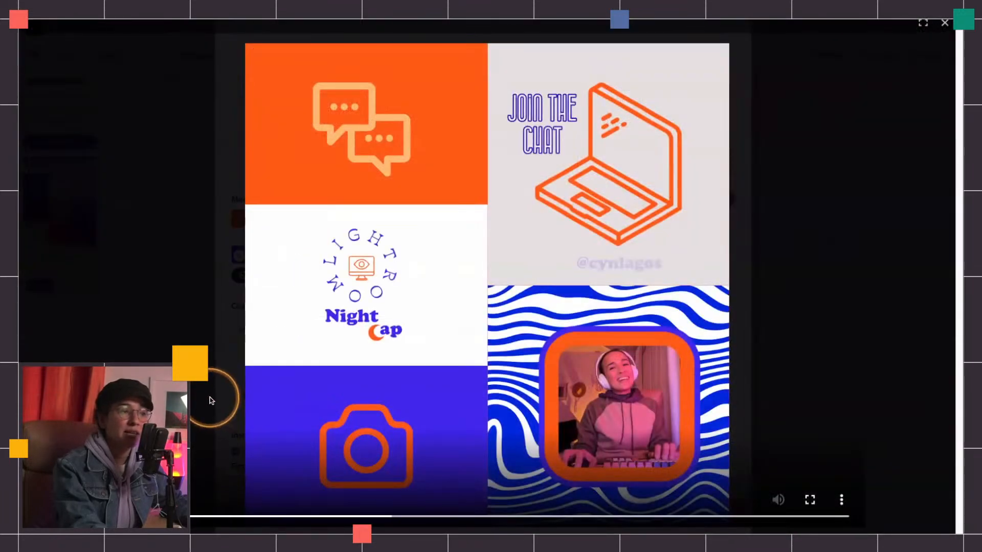
left_click(210, 400)
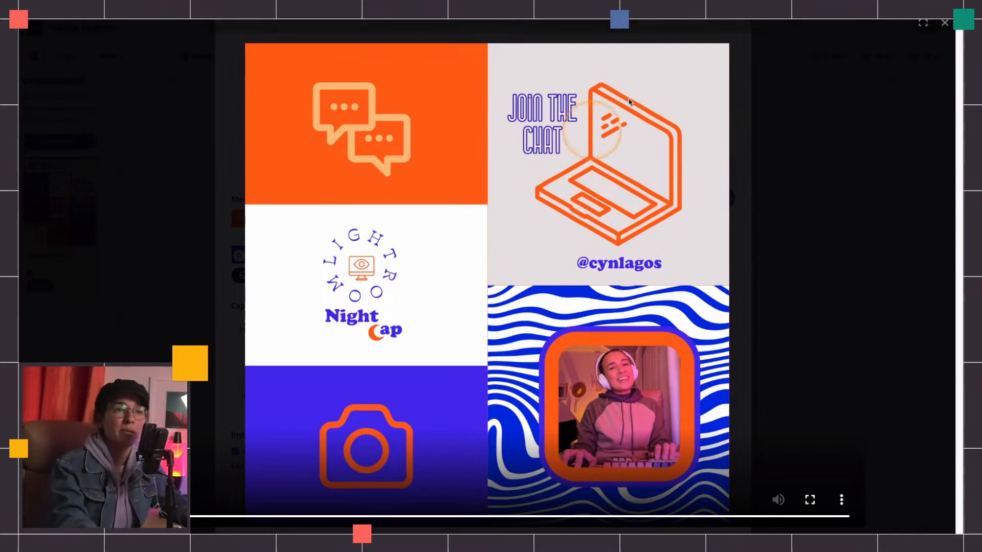
left_click(945, 23)
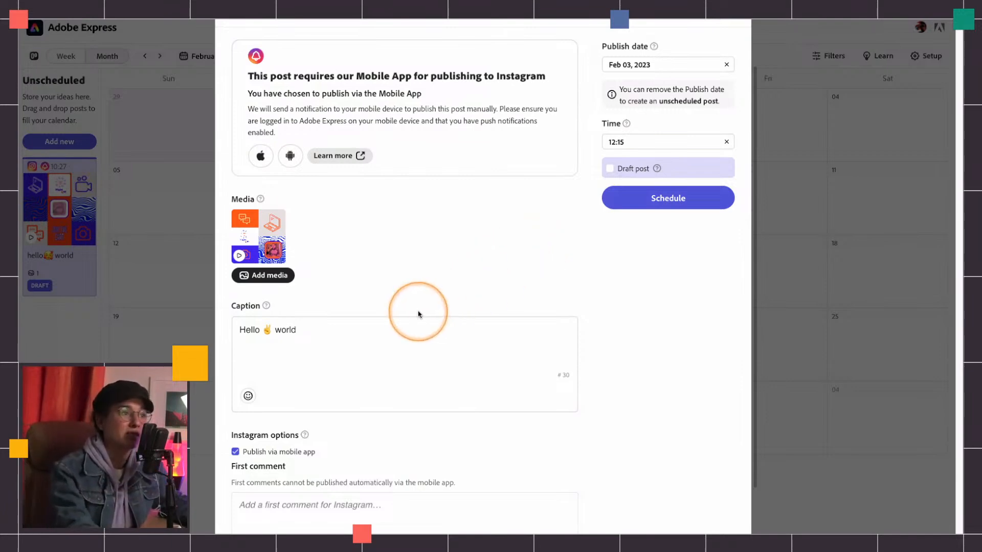
Step: Enter the first Instagram comment "hey follow", the creator's full www website address, and "to keep up with the schedule"
scroll(419, 314, "up", 1)
scroll(419, 314, "down", 2)
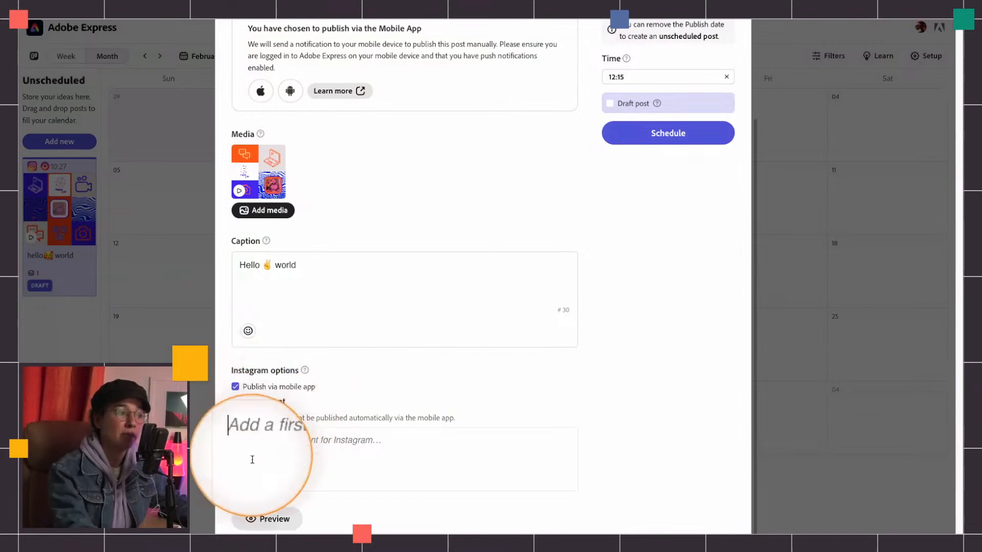
left_click(262, 443)
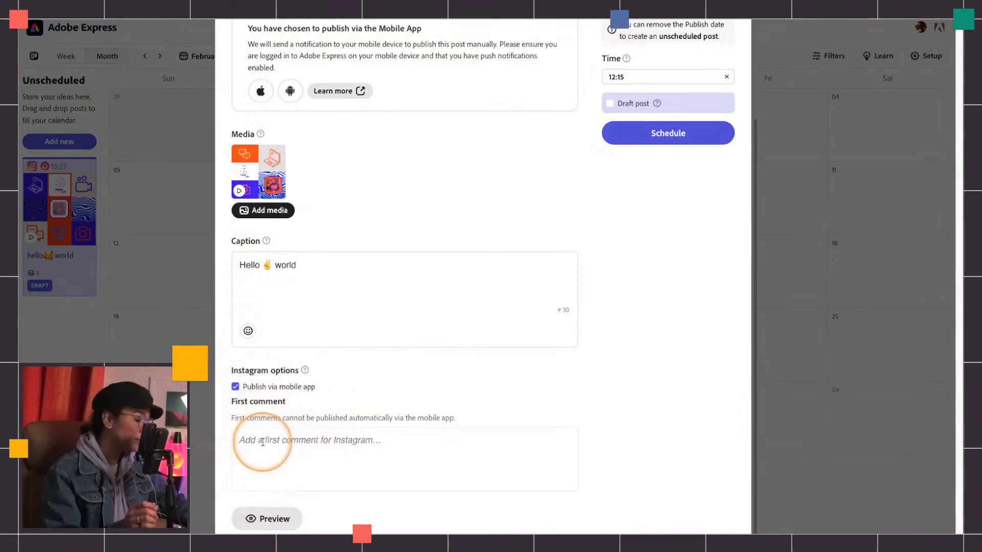
type("hey follow")
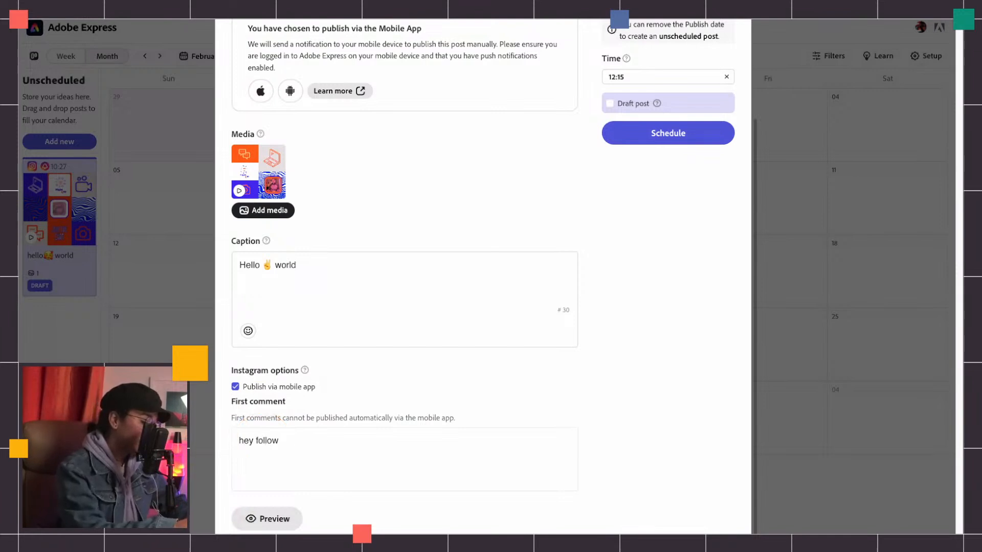
type(" ww.cyn")
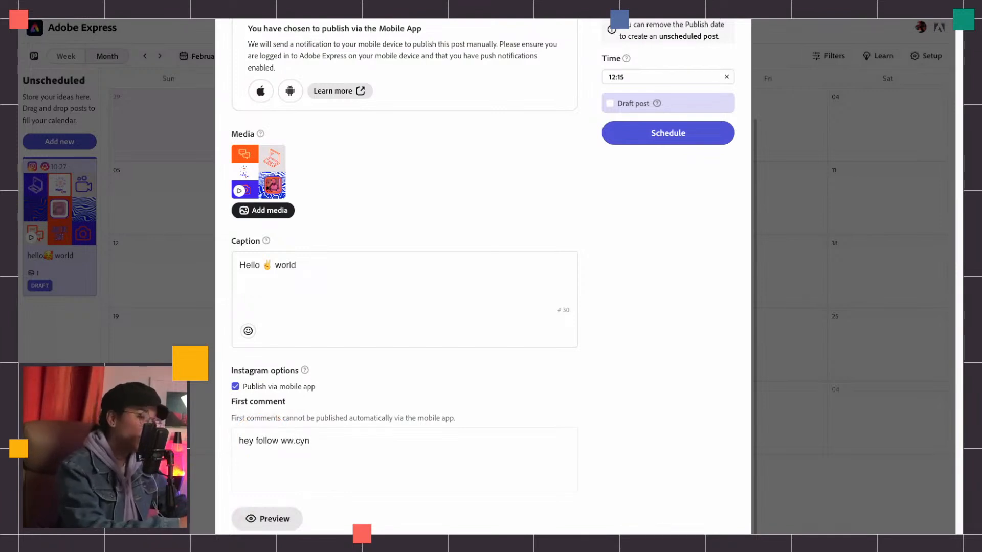
type("lagos to keep up with")
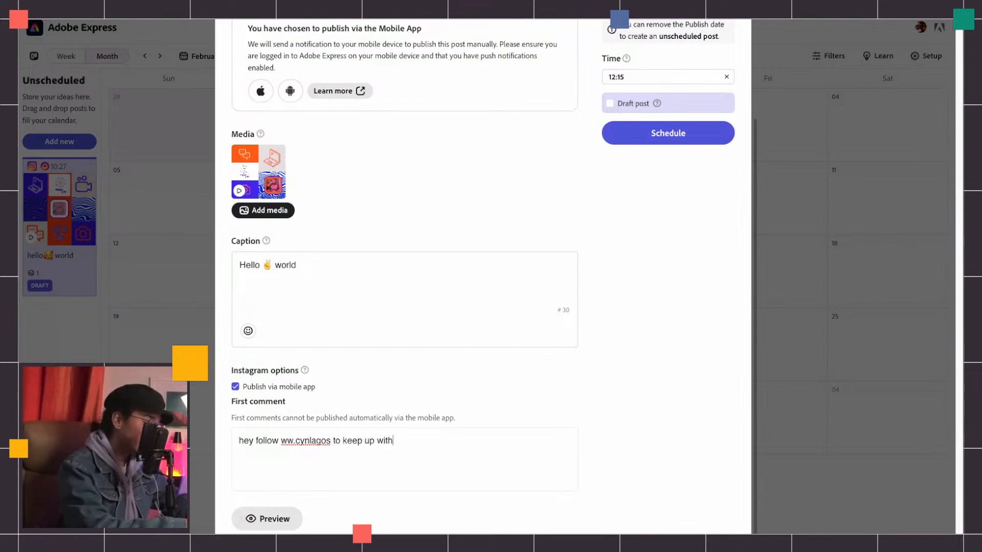
type(" the sched")
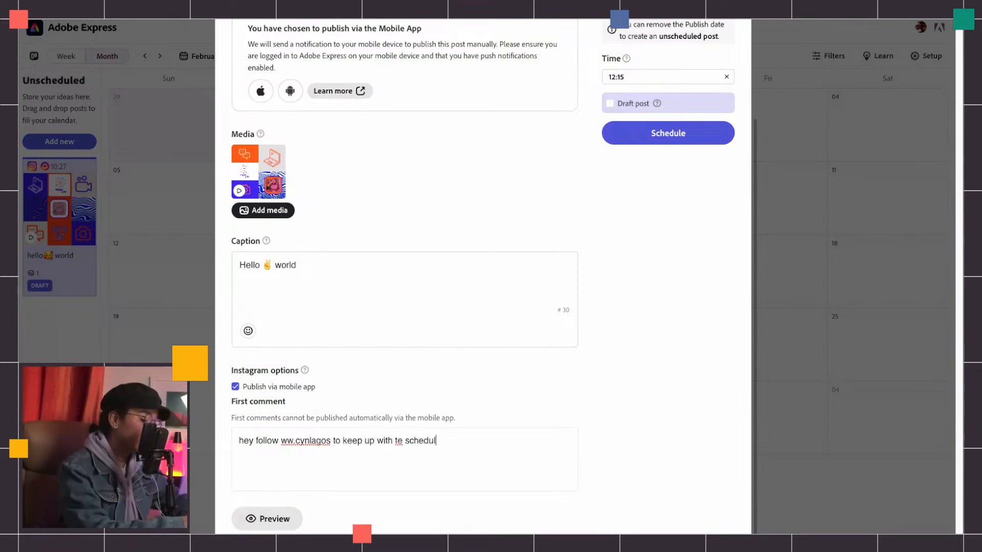
type("ule")
left_click(398, 440)
type("h")
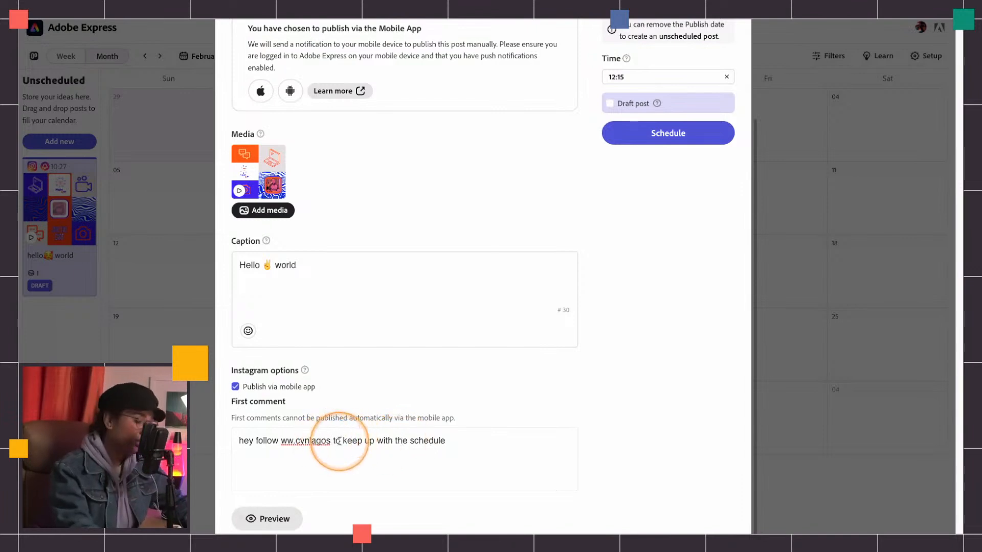
type(".com")
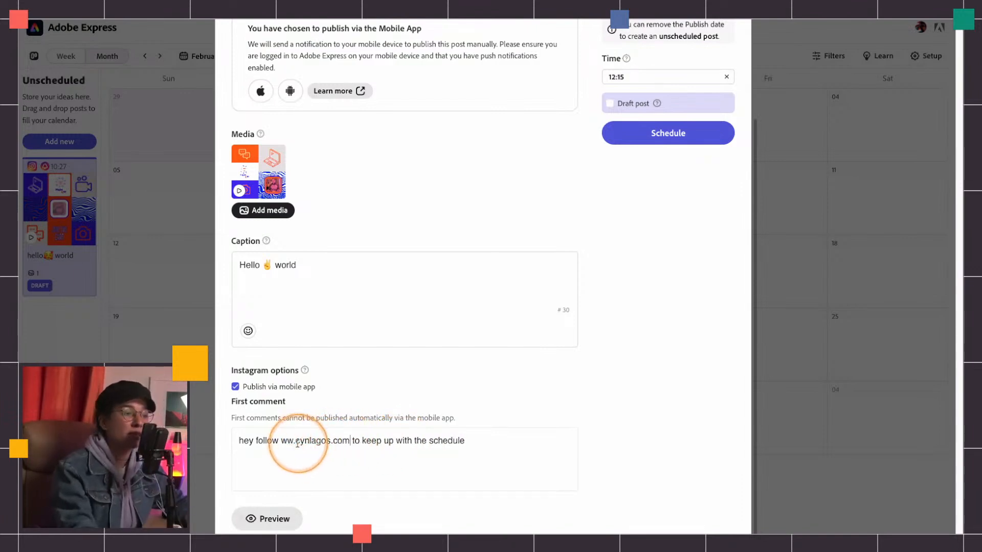
left_click(296, 447)
type("w")
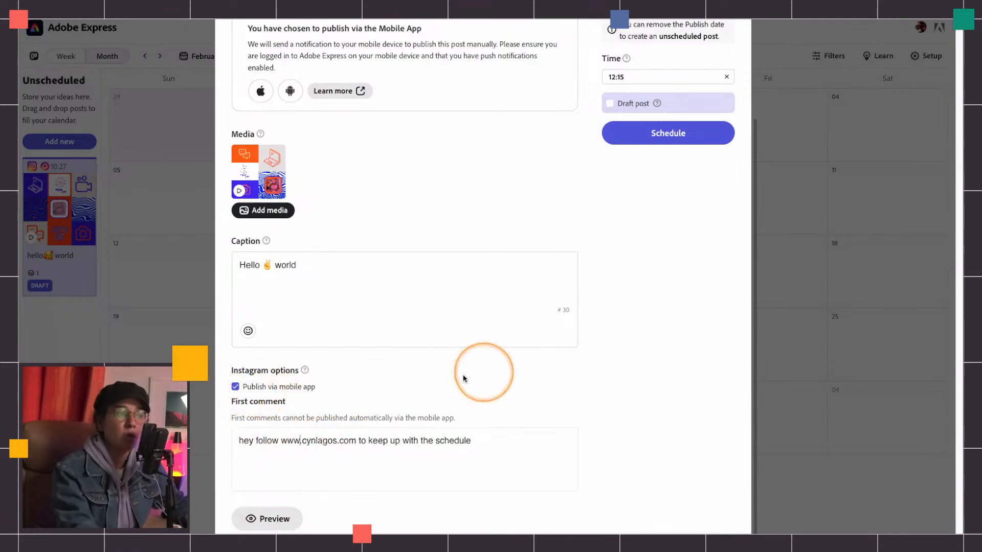
Step: Set the publish time to 04:17 and mark the post as a draft
scroll(508, 363, "up", 3)
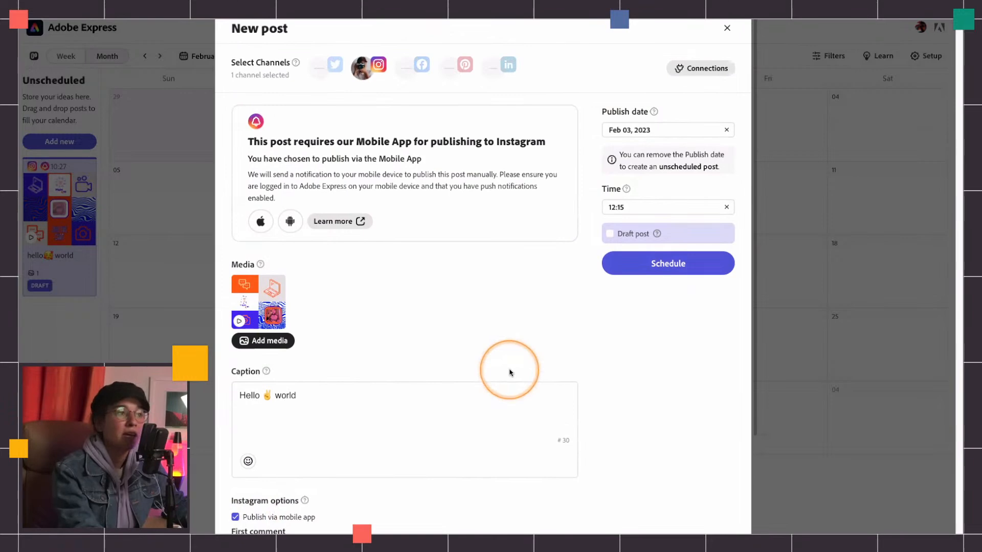
mouse_move(243, 313)
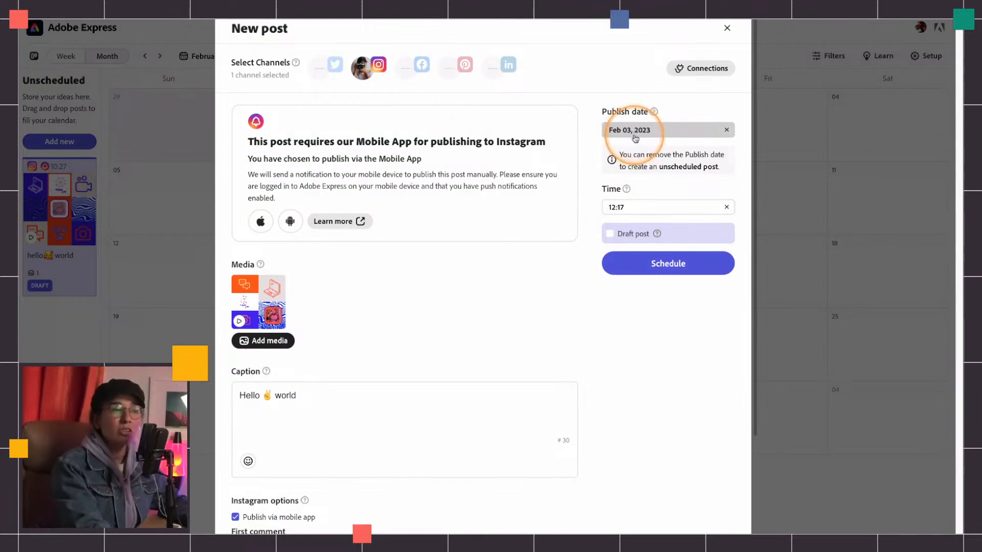
left_click(636, 208)
left_click(715, 235)
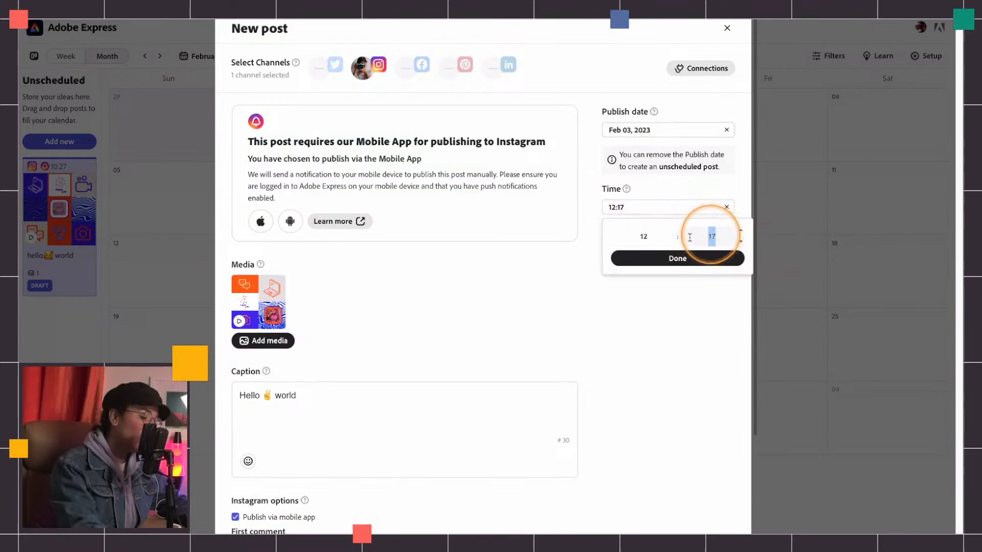
left_click(651, 236)
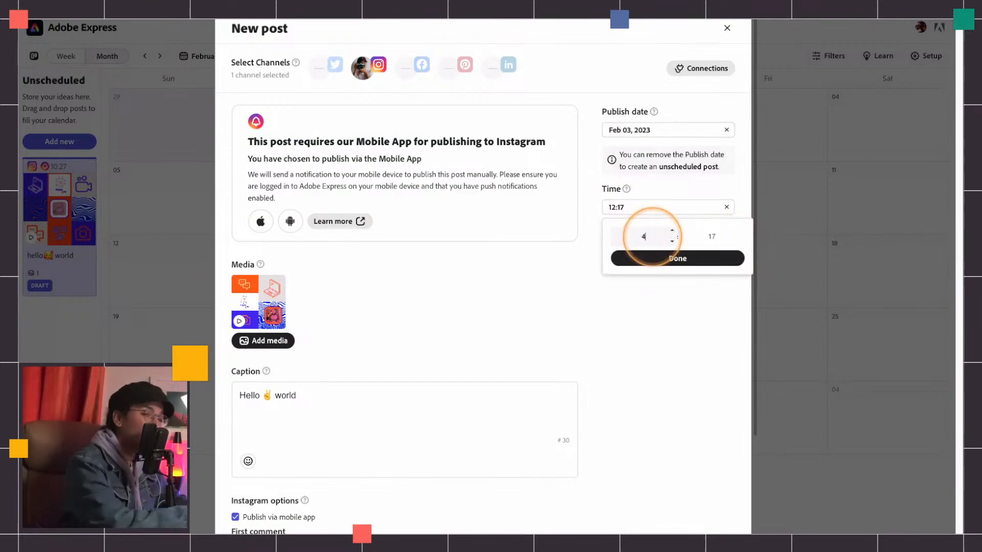
left_click(677, 259)
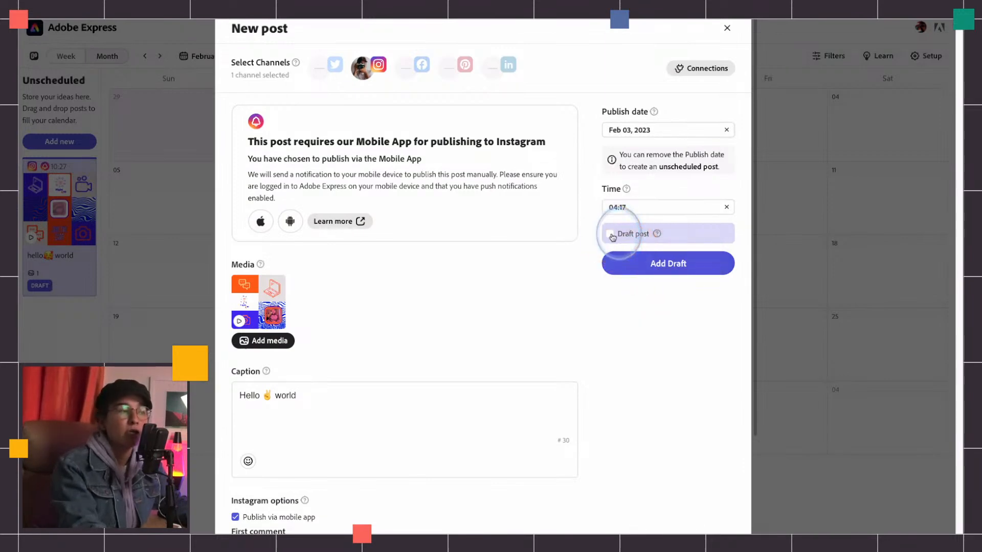
left_click(611, 235)
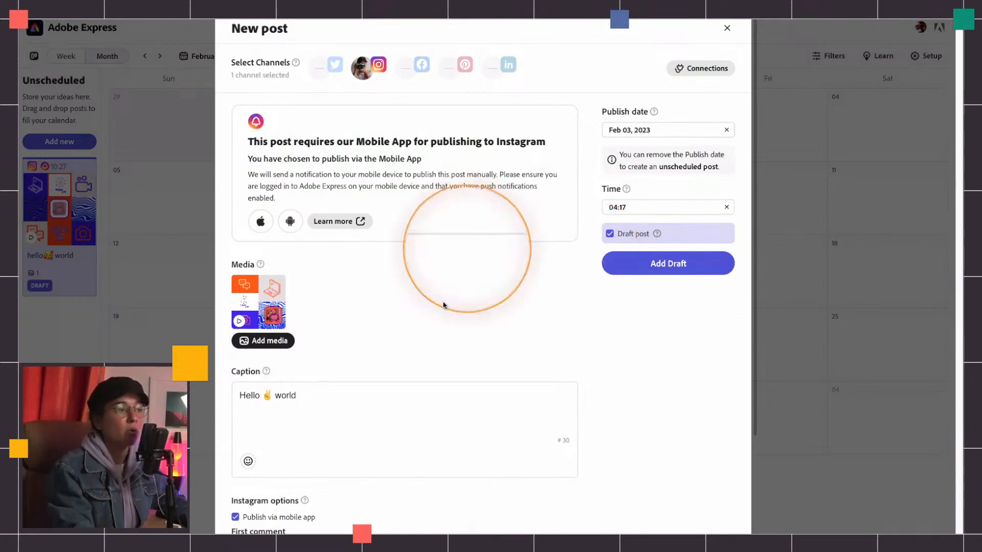
Step: Browse the Adobe Express projects and the device upload option for adding media to the post, and close the media picker
left_click(265, 343)
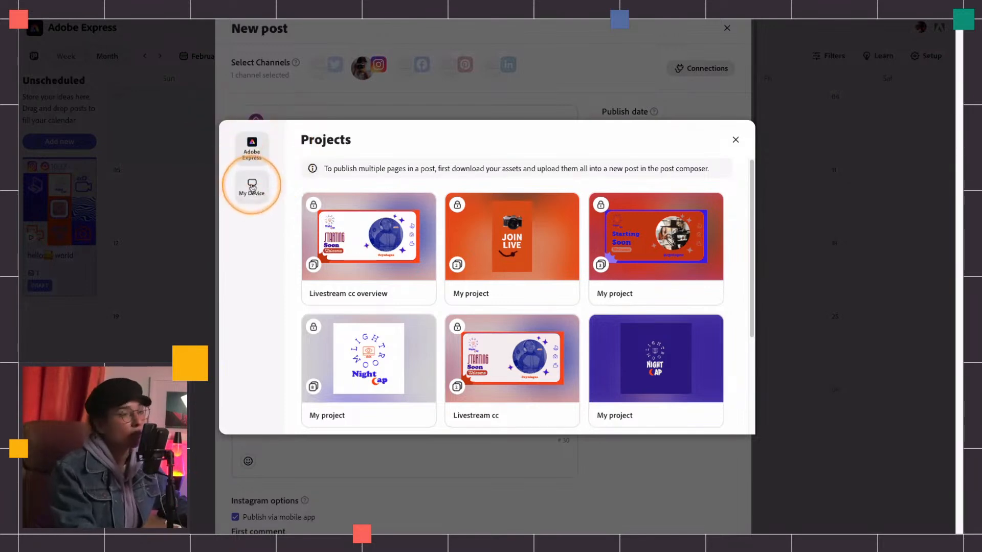
scroll(701, 285, "down", 3)
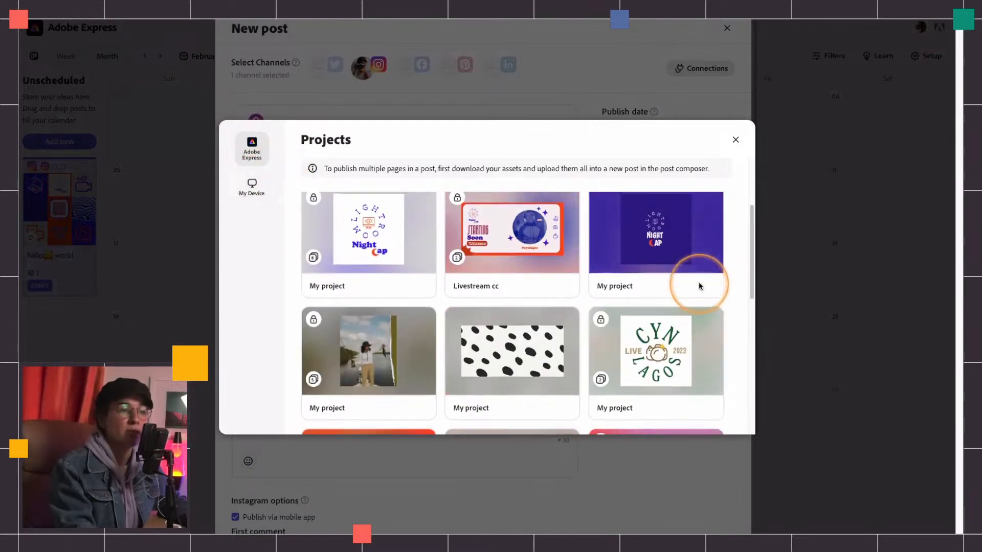
scroll(699, 283, "down", 3)
scroll(699, 282, "up", 2)
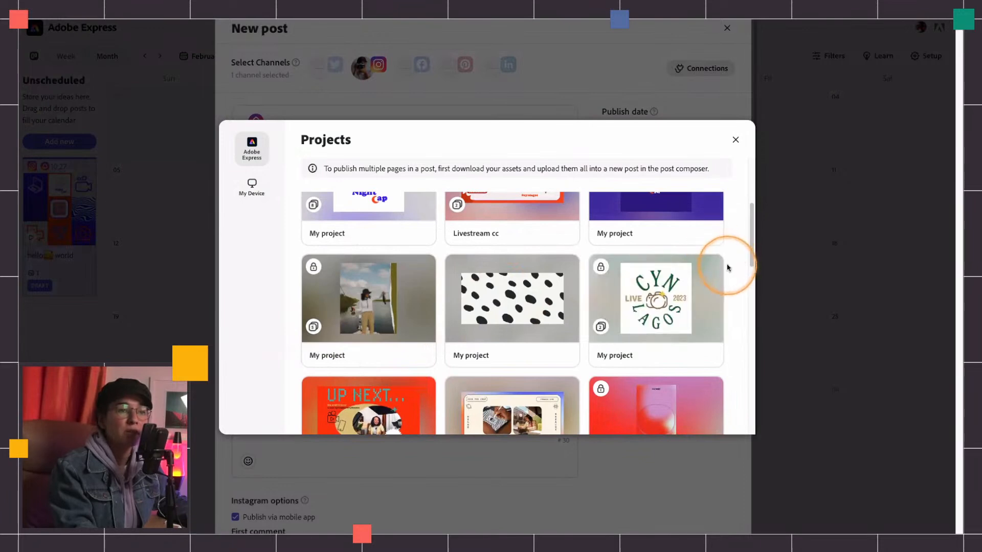
scroll(730, 267, "down", 3)
scroll(729, 267, "up", 5)
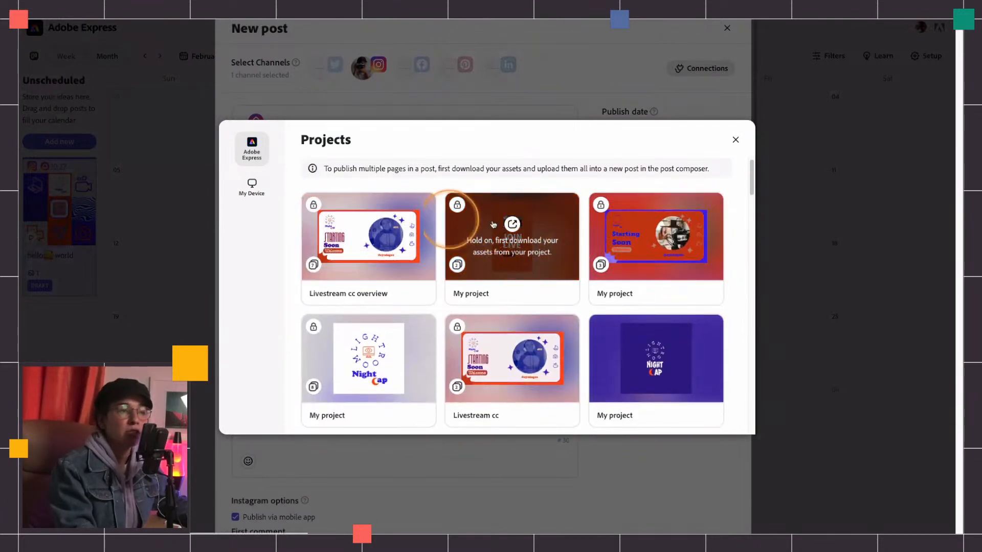
left_click(252, 187)
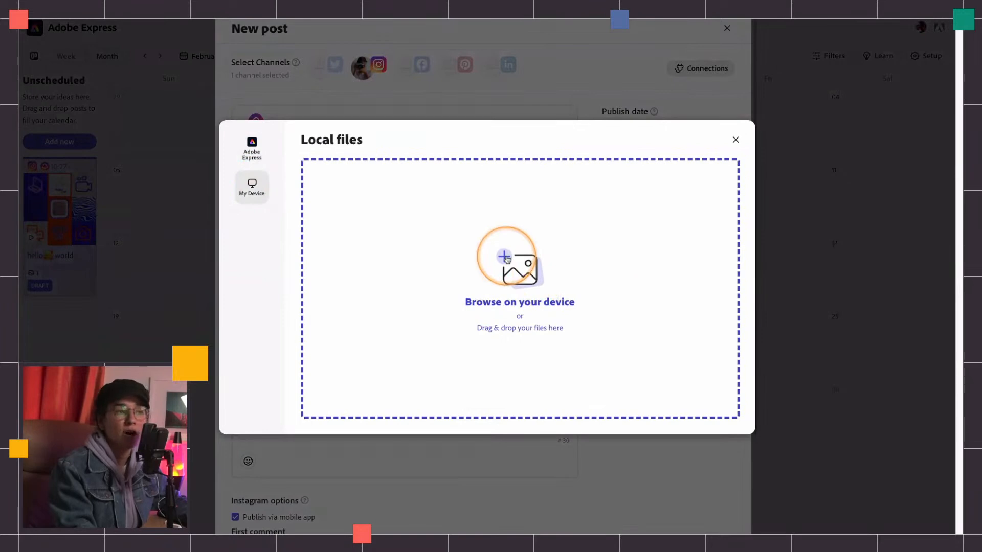
left_click(737, 140)
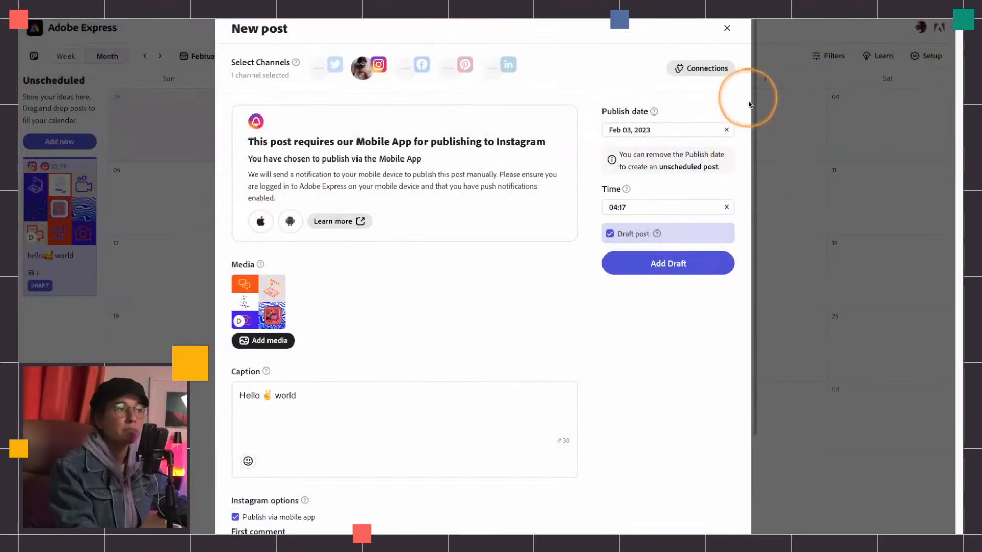
Step: Change the post's publish date to Feb 04, 2023 and add it to the schedule as a draft
left_click(670, 270)
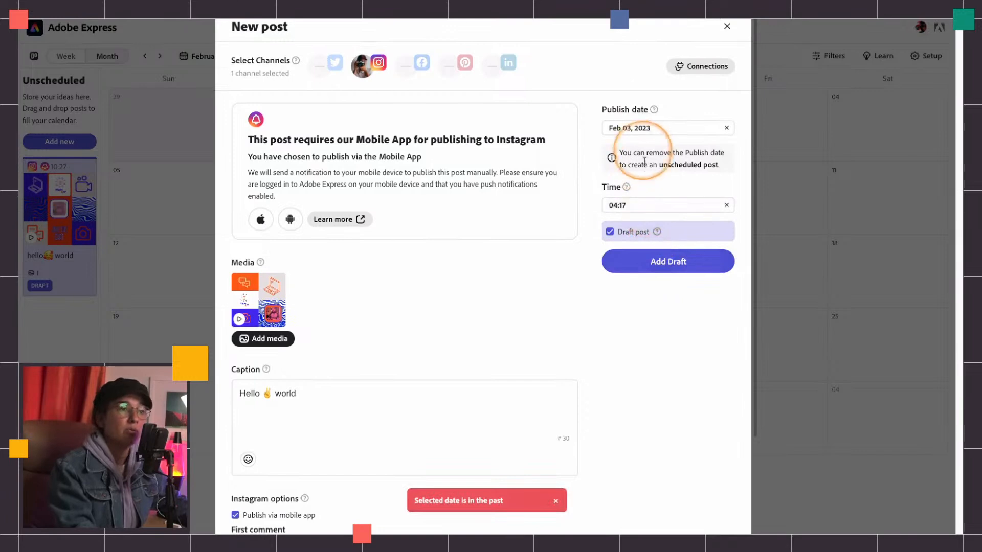
left_click(636, 127)
left_click(730, 207)
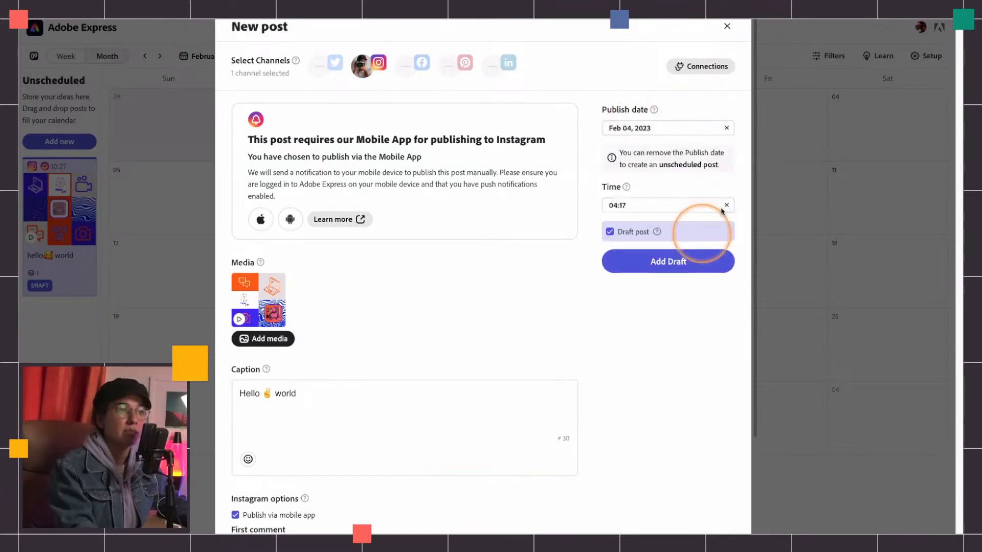
left_click(668, 263)
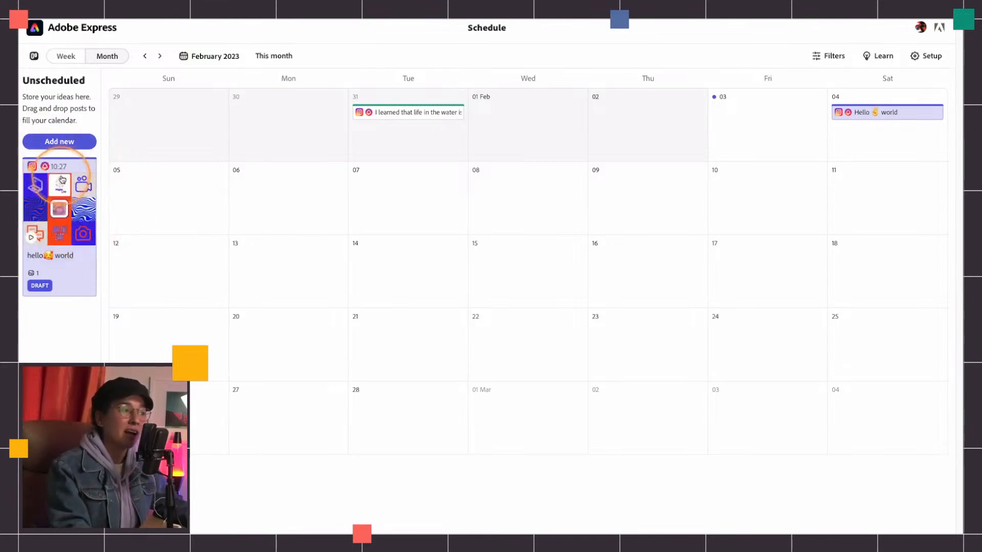
Step: Filter the schedule calendar by the Draft, Scheduled, Published and Failed post states
left_click(841, 57)
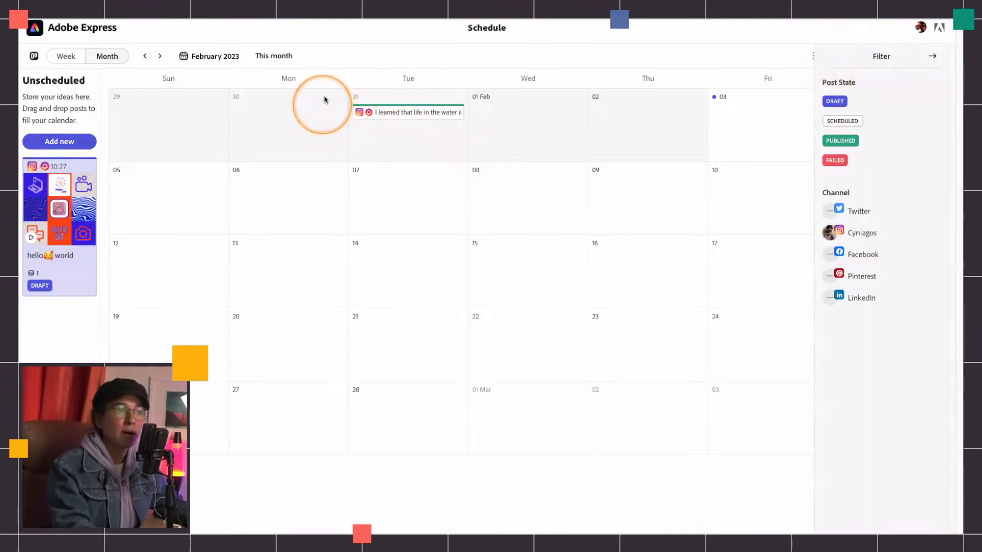
left_click(837, 102)
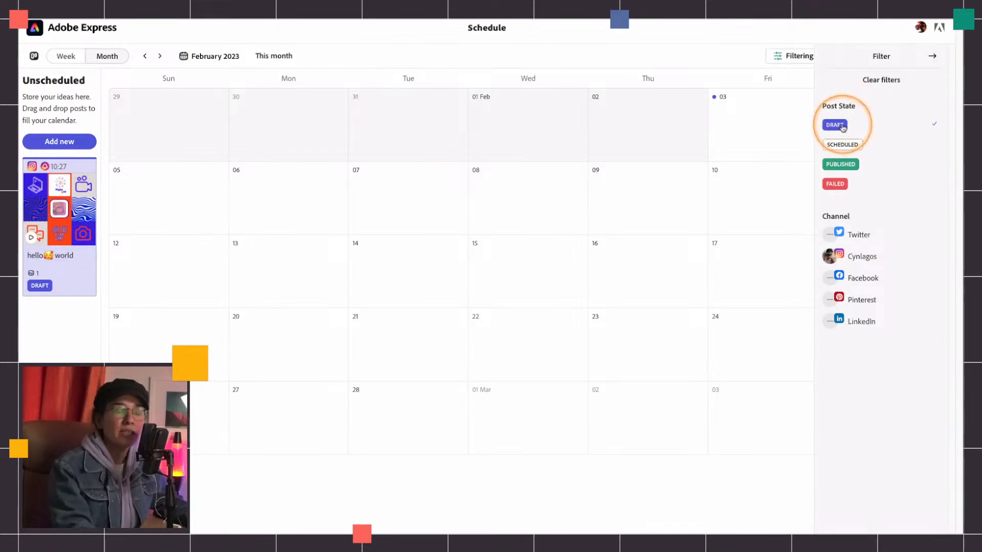
left_click(841, 147)
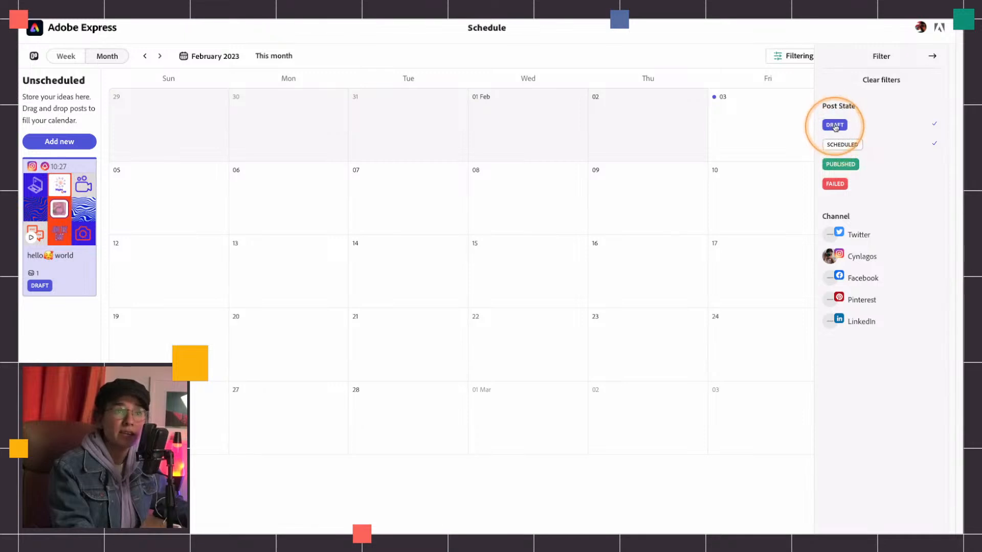
left_click(841, 164)
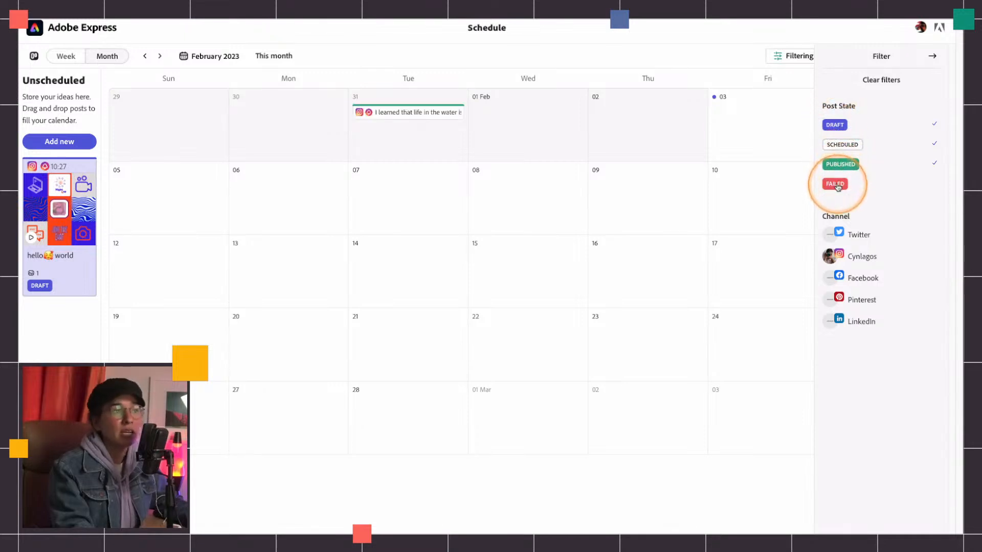
left_click(835, 184)
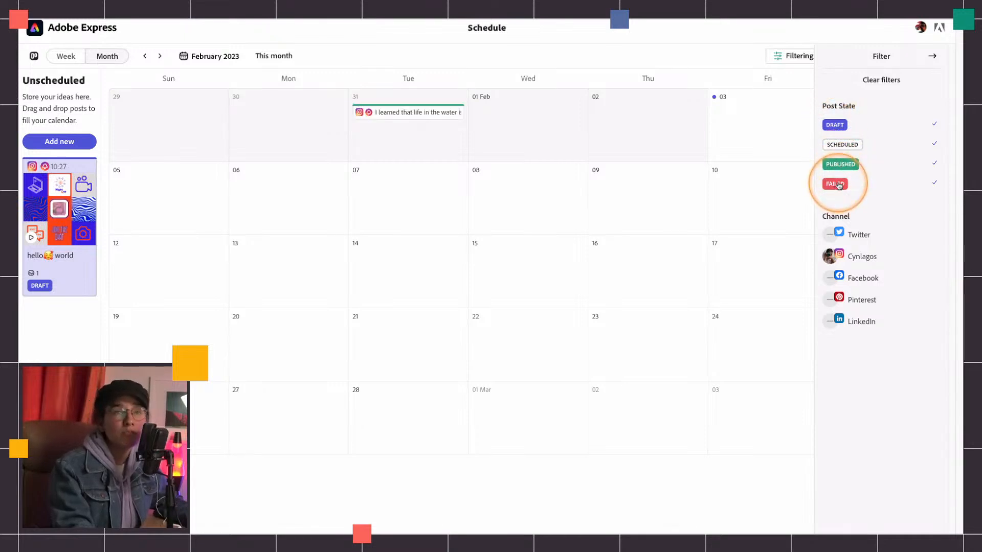
Step: Remove all four post-state filters from the calendar and close the filter options
left_click(837, 185)
left_click(843, 164)
left_click(844, 144)
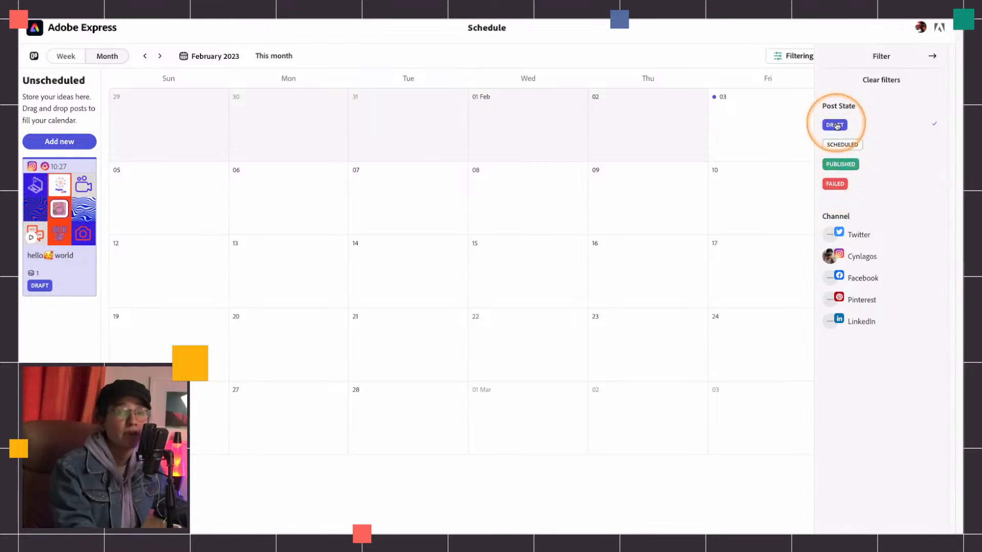
left_click(837, 126)
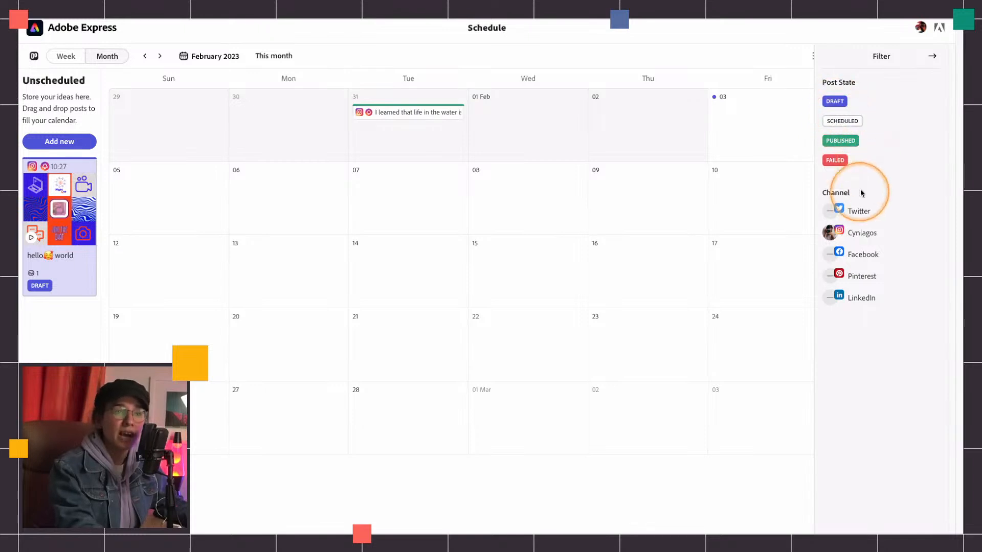
left_click(932, 55)
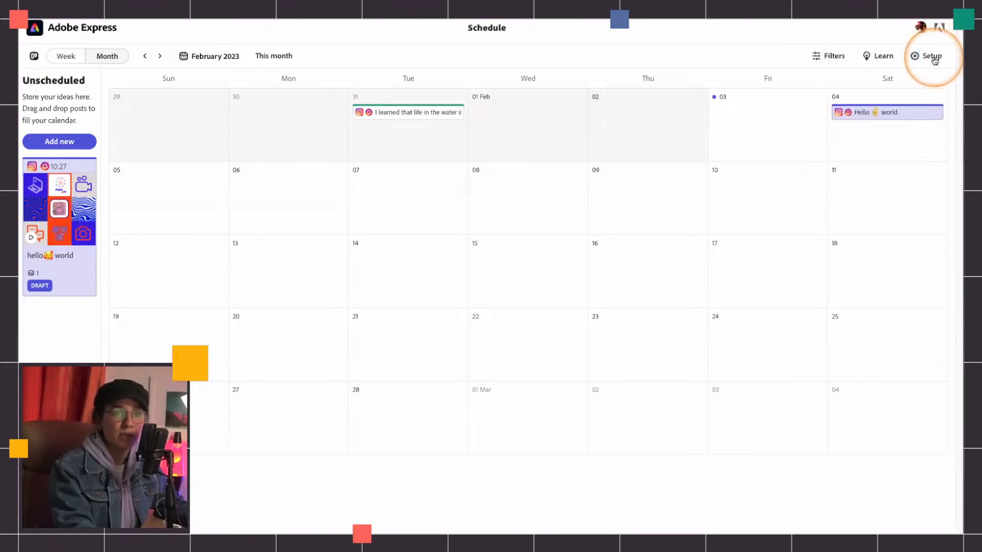
Step: Open the Content Scheduler help page and read about its subscription requirements and features before returning to the schedule
left_click(872, 58)
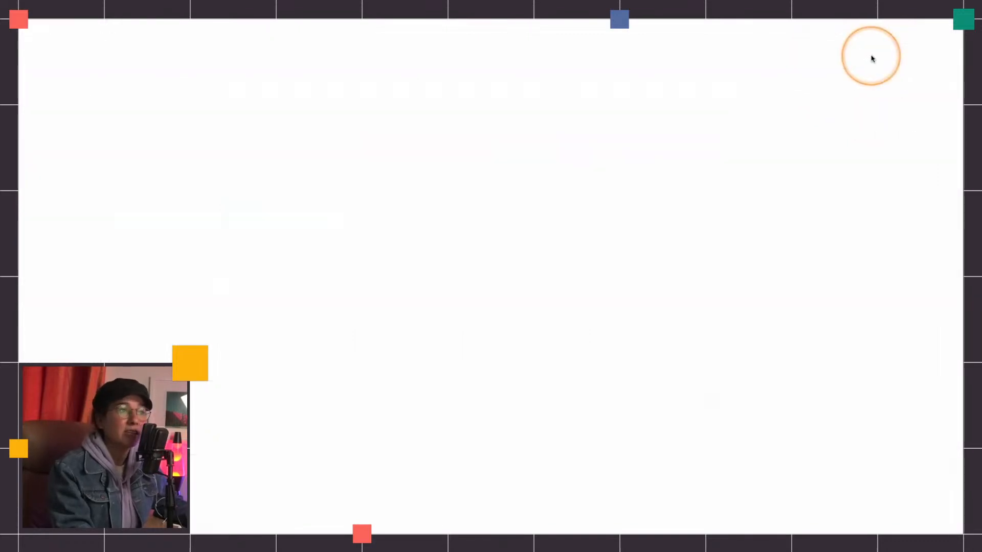
scroll(453, 272, "down", 1)
scroll(453, 272, "down", 3)
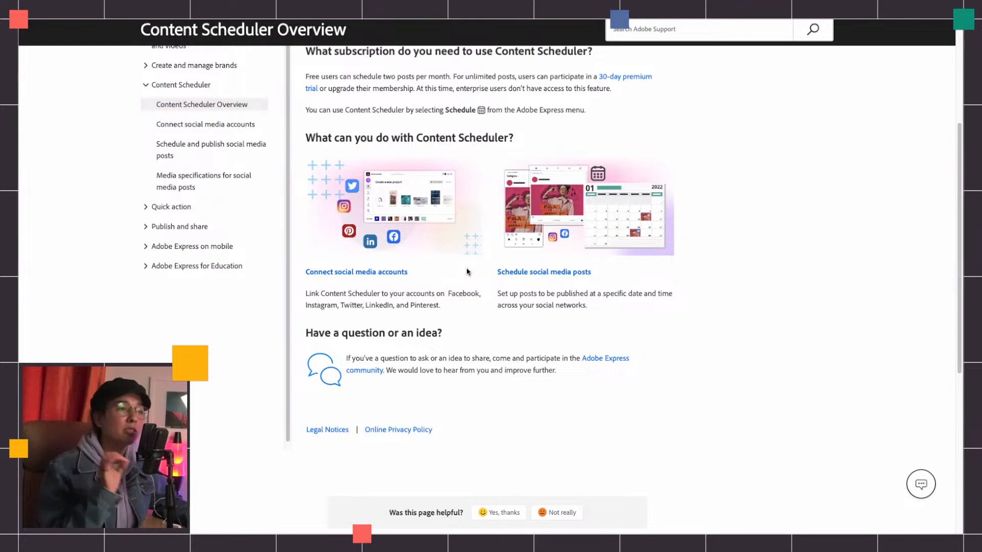
scroll(497, 259, "up", 5)
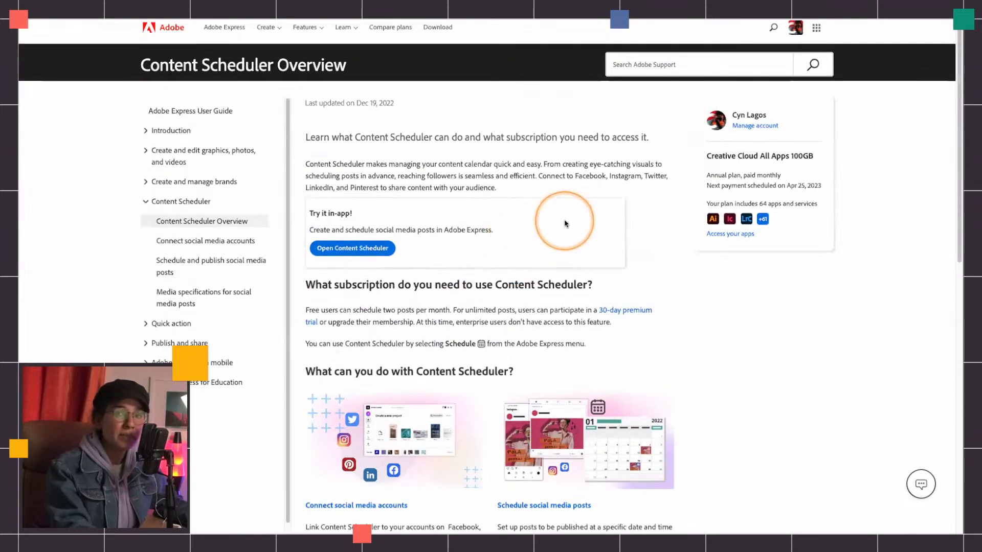
scroll(565, 223, "down", 3)
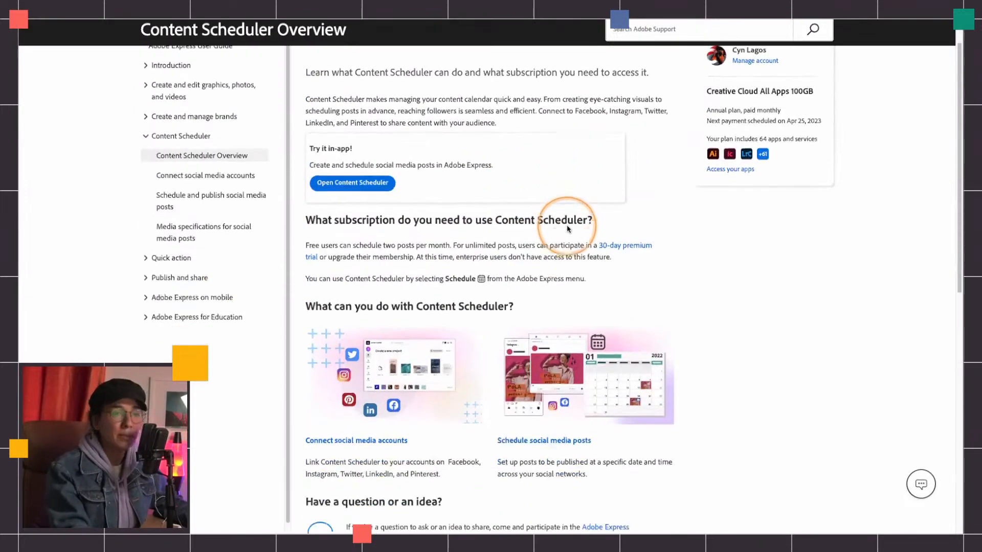
scroll(567, 233, "down", 2)
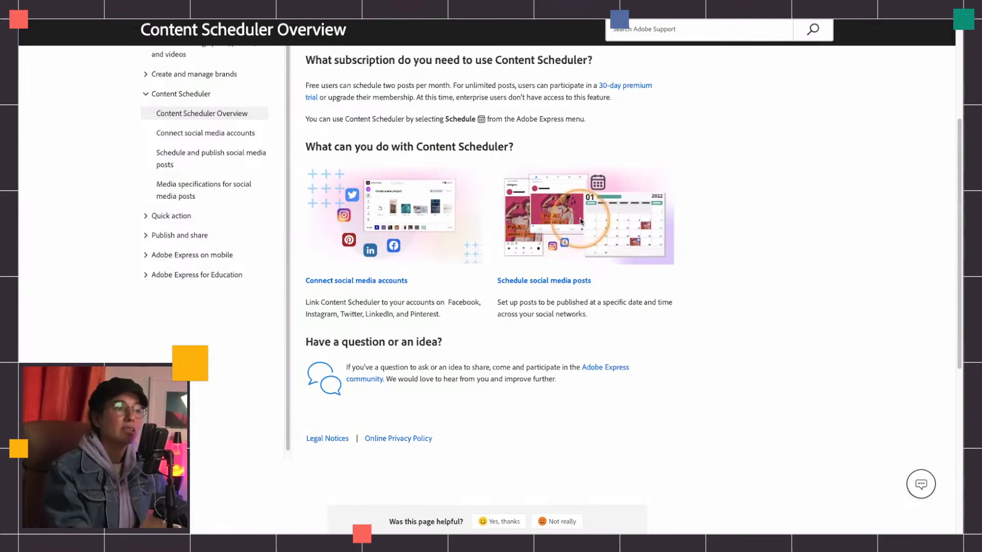
scroll(573, 230, "up", 5)
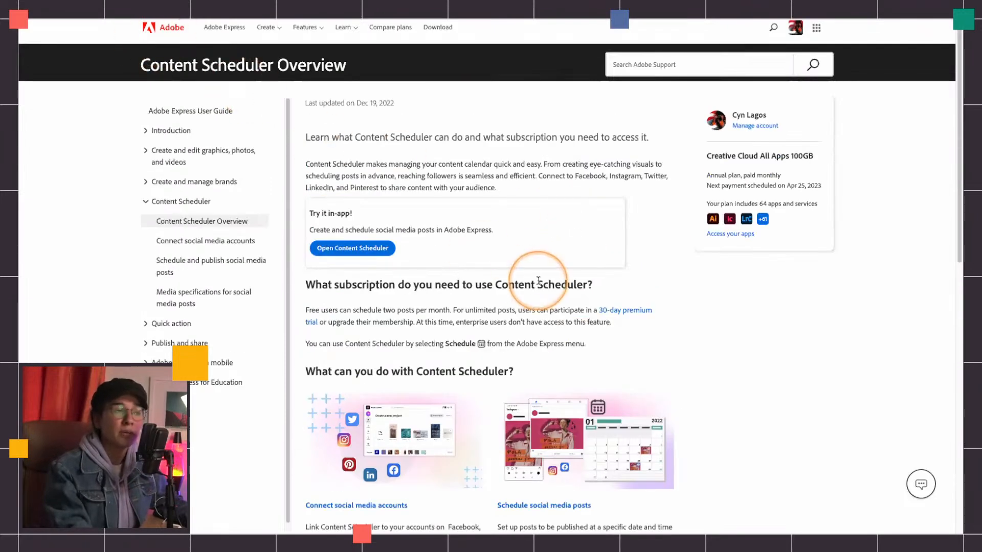
scroll(538, 282, "down", 3)
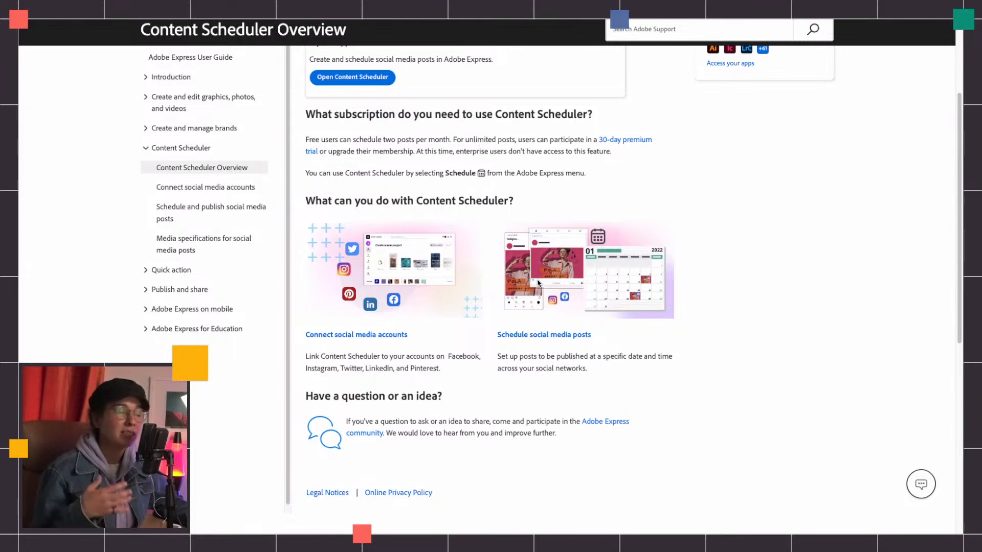
left_click(538, 283)
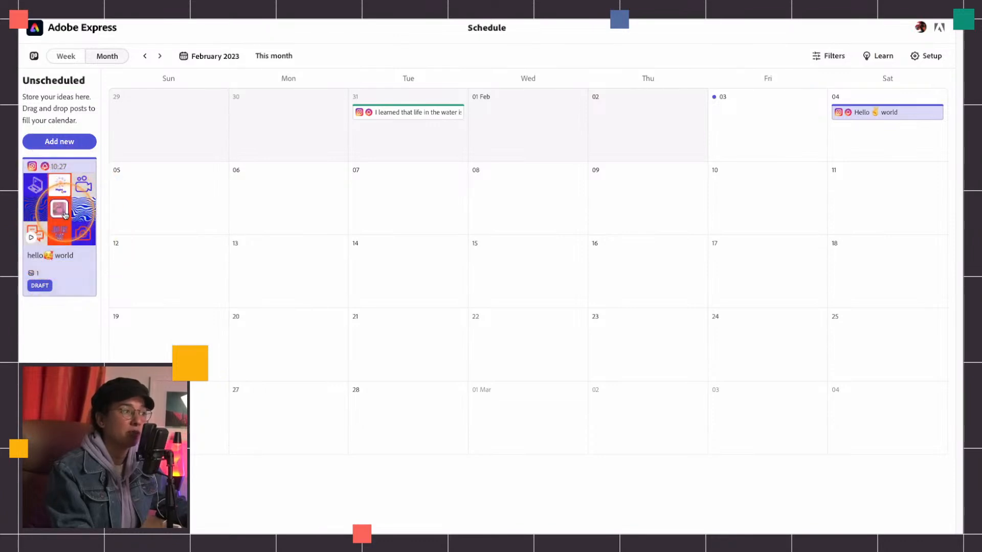
Step: Open the unscheduled "hello world" draft to review its post details, and close it without changes
left_click_drag(22, 81, 90, 84)
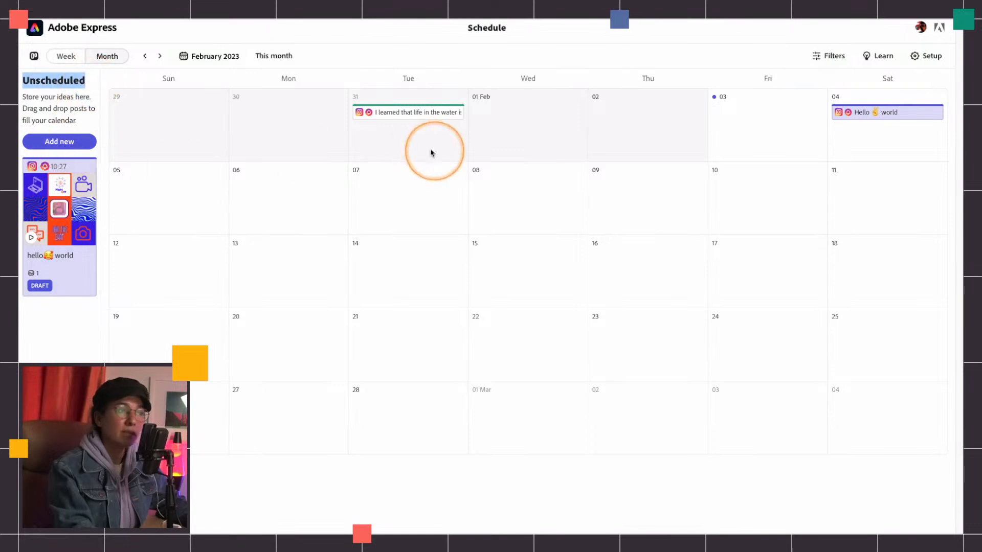
mouse_move(388, 179)
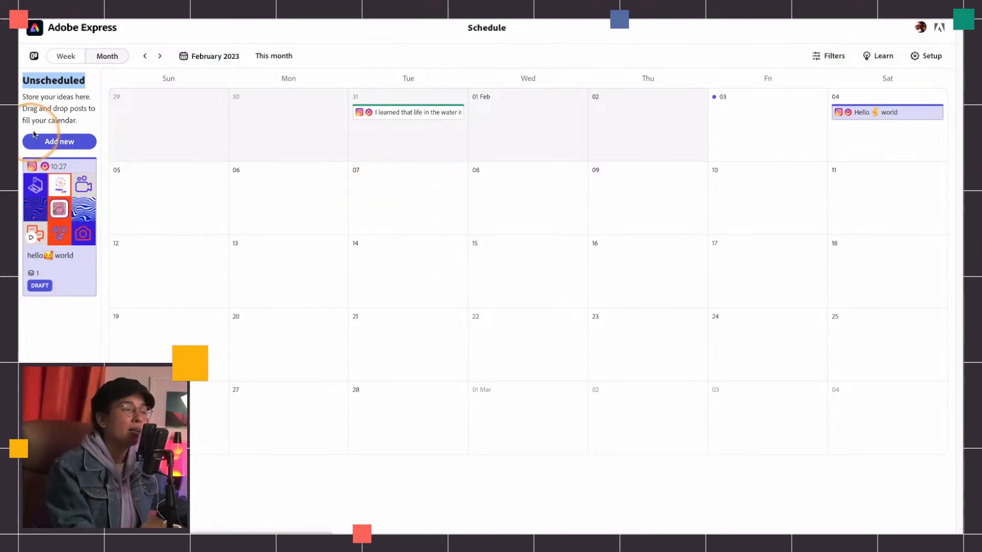
left_click(54, 184)
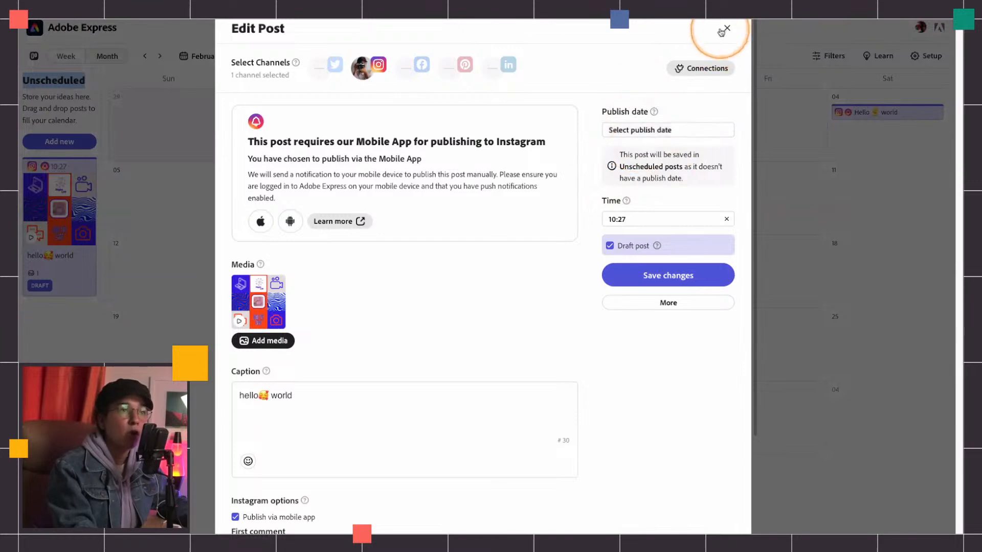
left_click(726, 29)
Step: Place the unscheduled "hello world" draft on February 7 in the calendar and move it on to February 9
left_click_drag(61, 196, 424, 210)
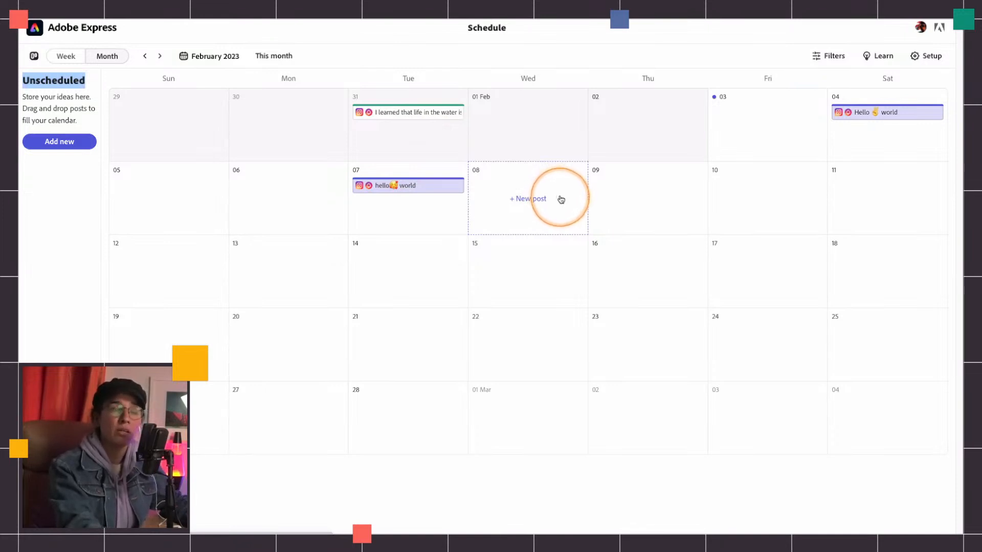
left_click_drag(450, 185, 686, 194)
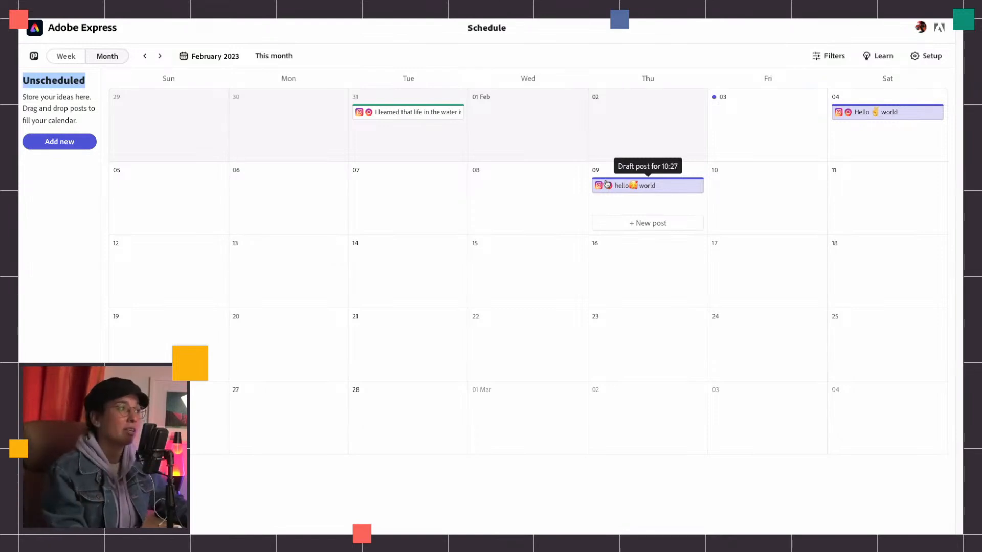
Step: Switch the schedule calendar from the month view to the week view
left_click(71, 57)
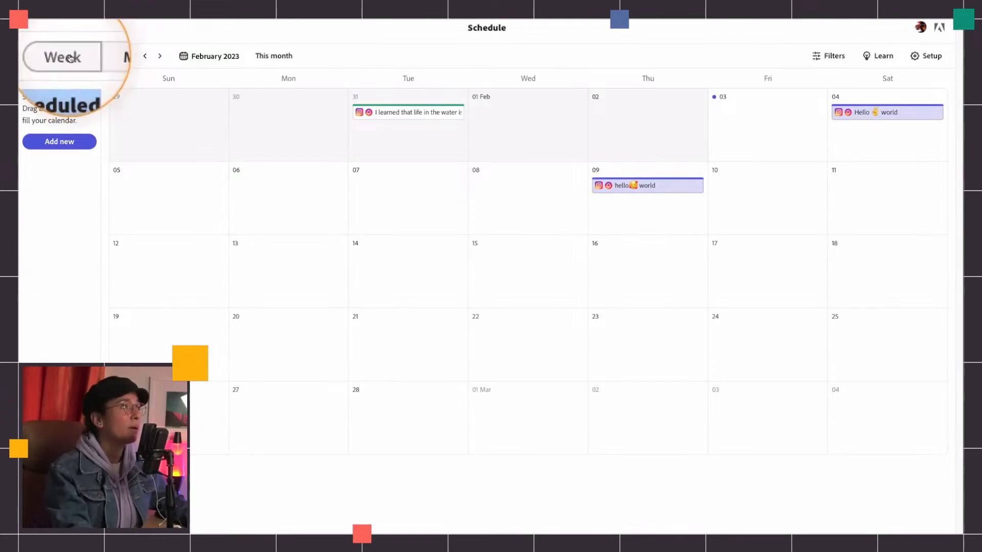
left_click(107, 57)
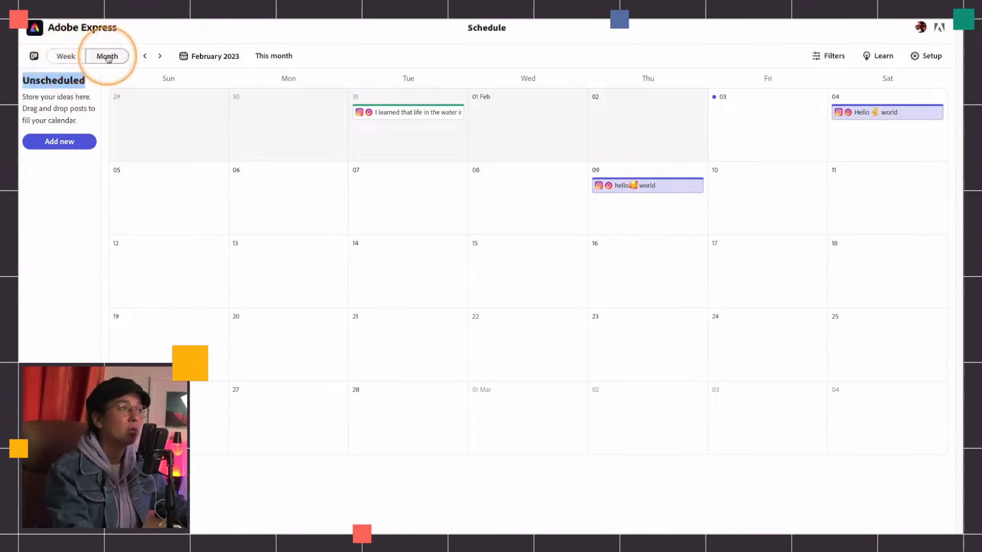
left_click(65, 57)
left_click(381, 232)
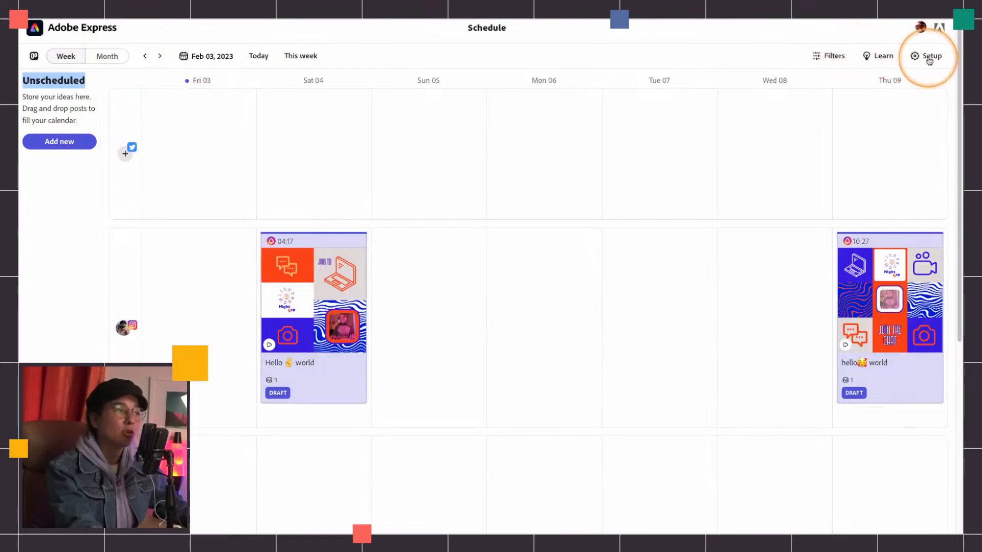
Step: Start a new unscheduled post and browse the Adobe Express projects for its media, opening the multi-page Night Cap logo project
left_click(61, 142)
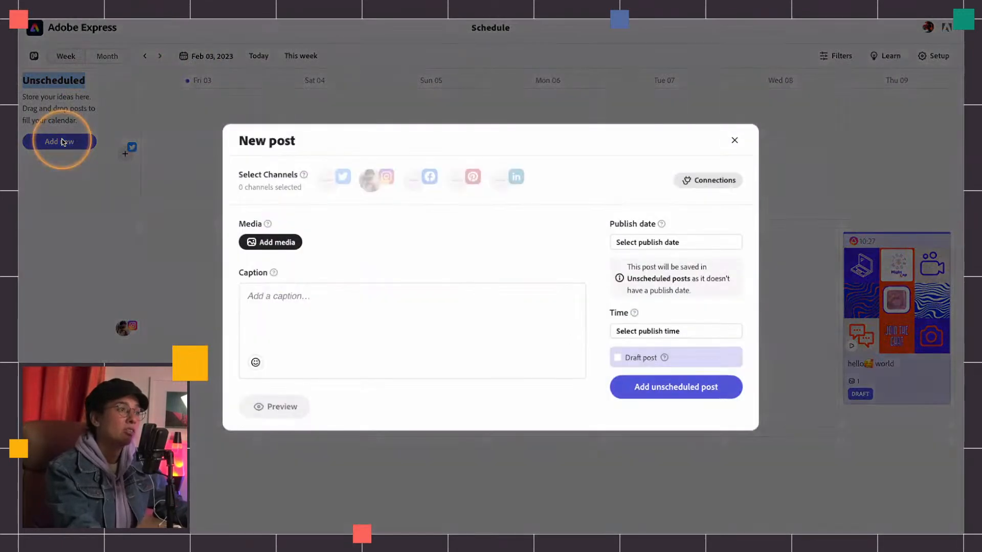
left_click(281, 243)
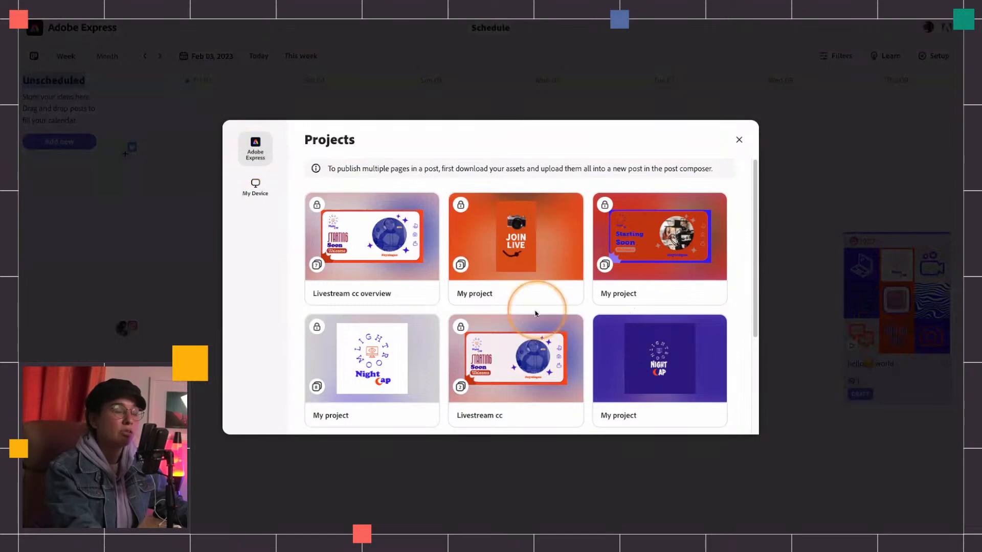
scroll(534, 307, "down", 3)
scroll(534, 313, "up", 2)
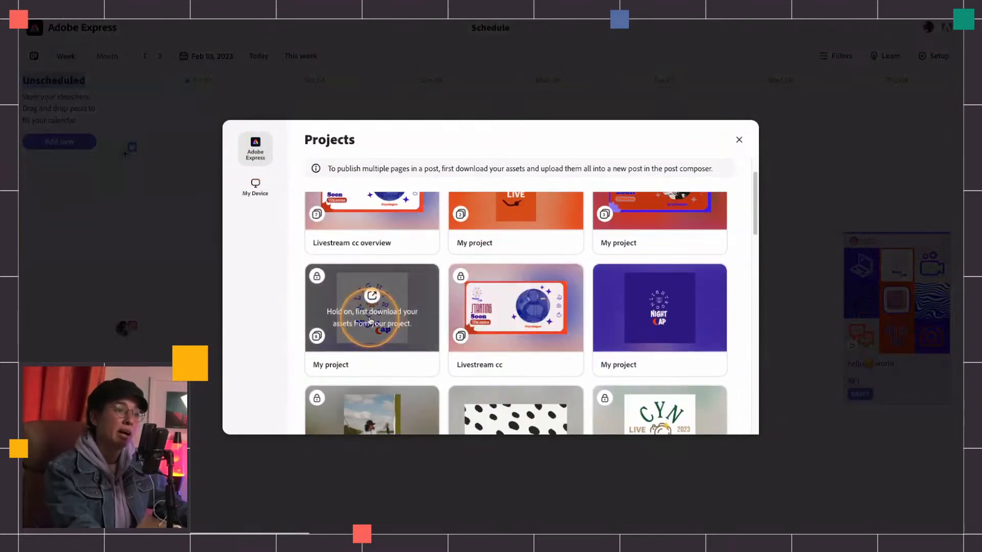
left_click(549, 328)
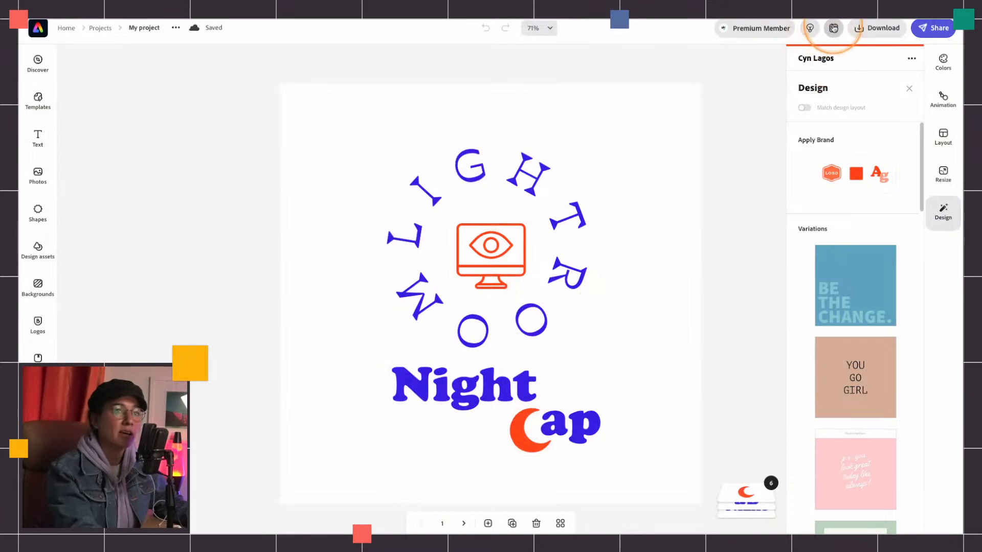
Step: Start a scheduled post from the editor, browse the projects for media, and reopen the multi-page Night Cap logo project
left_click(835, 30)
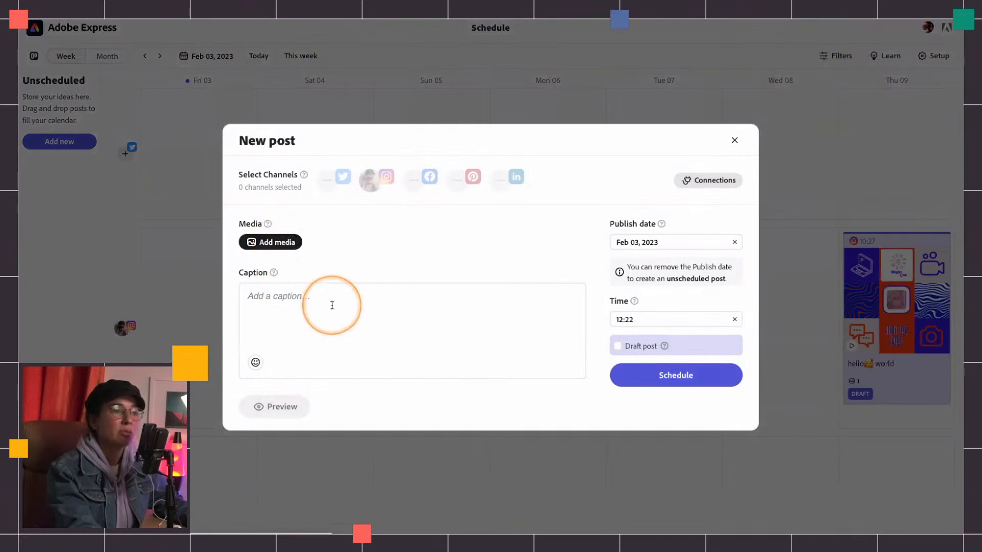
left_click(271, 243)
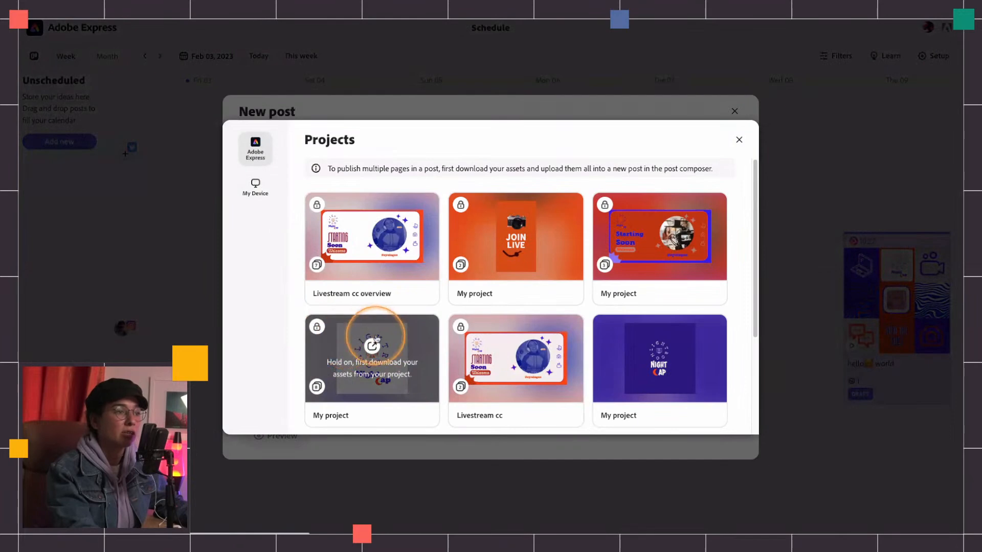
scroll(369, 342, "down", 2)
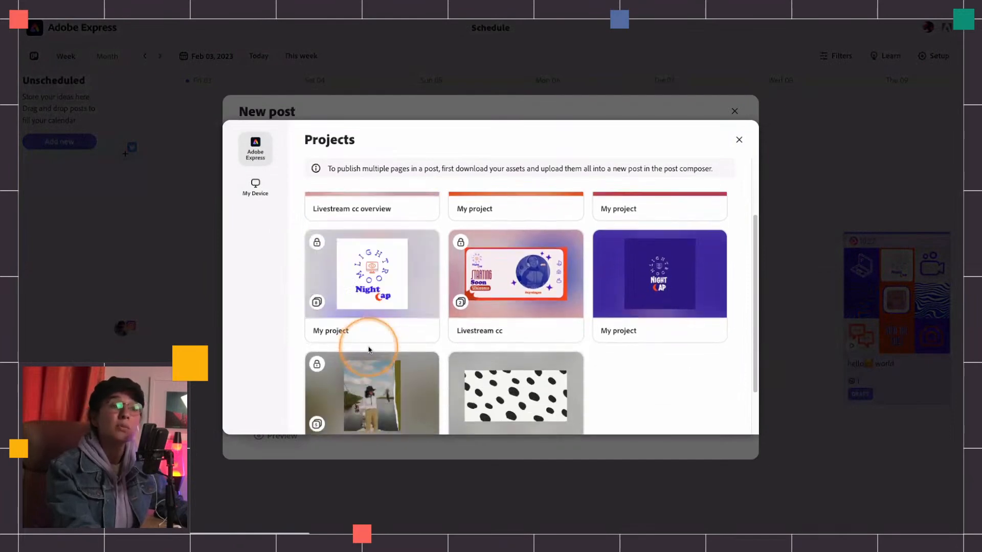
left_click(376, 266)
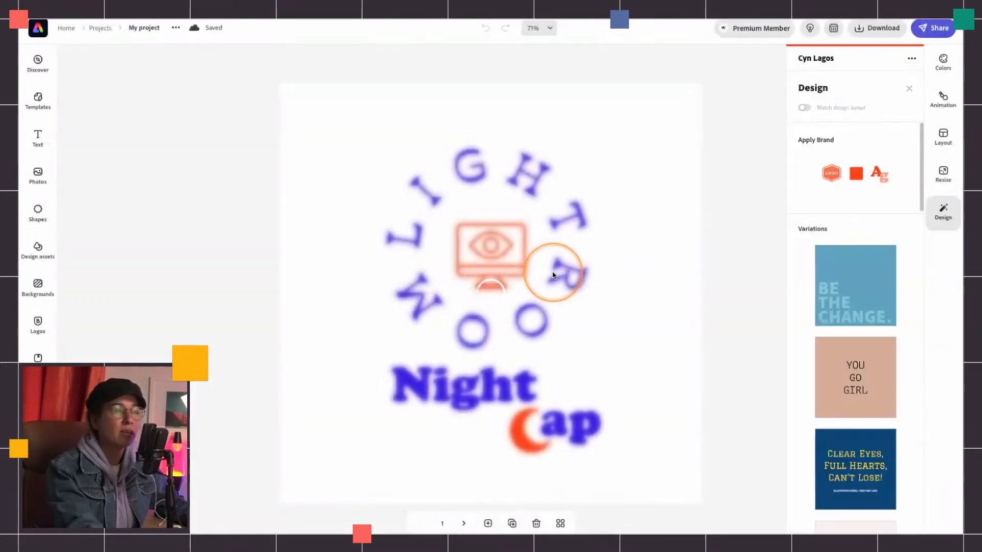
Step: Look through the pages of the Night Cap logo project and return to the blue logo on page 2
left_click(464, 524)
left_click(464, 524)
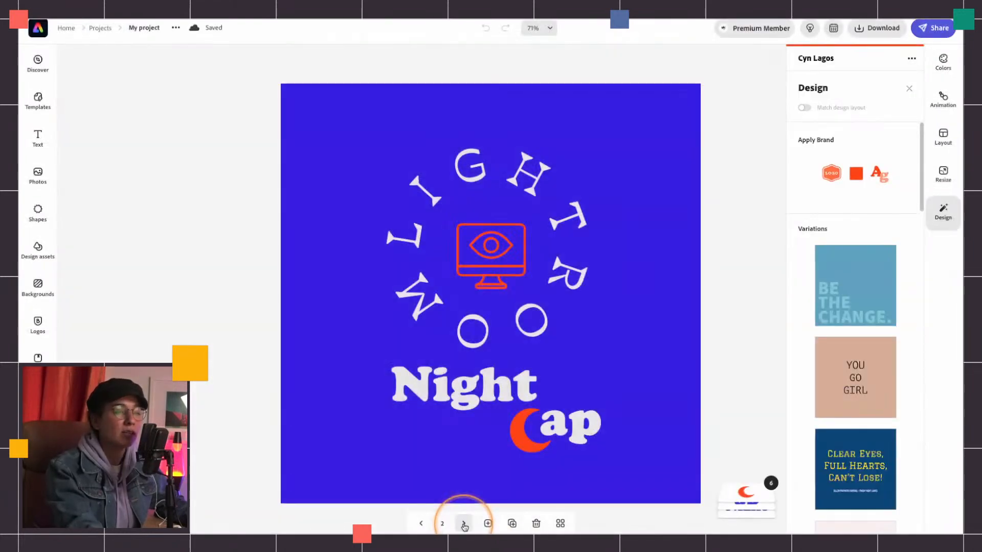
left_click(464, 524)
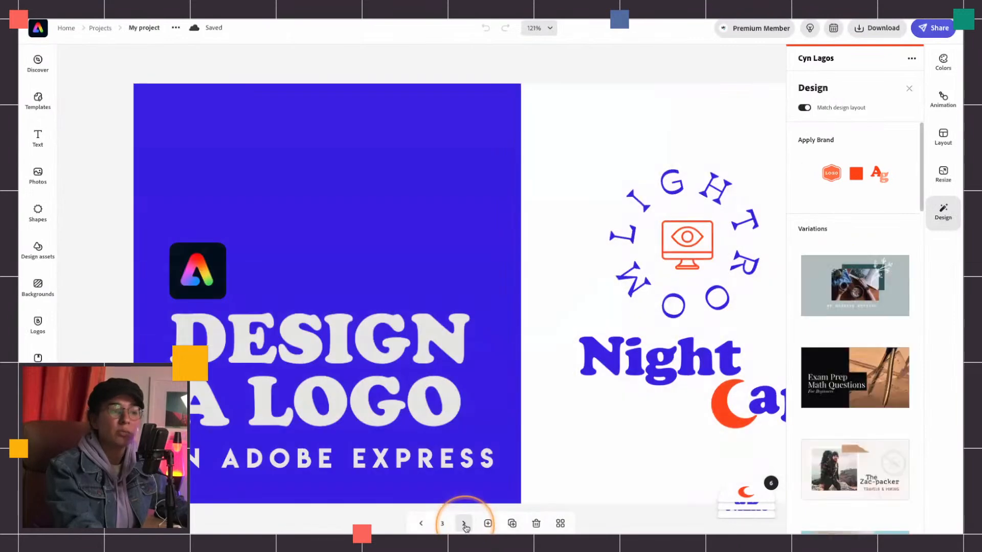
left_click(465, 525)
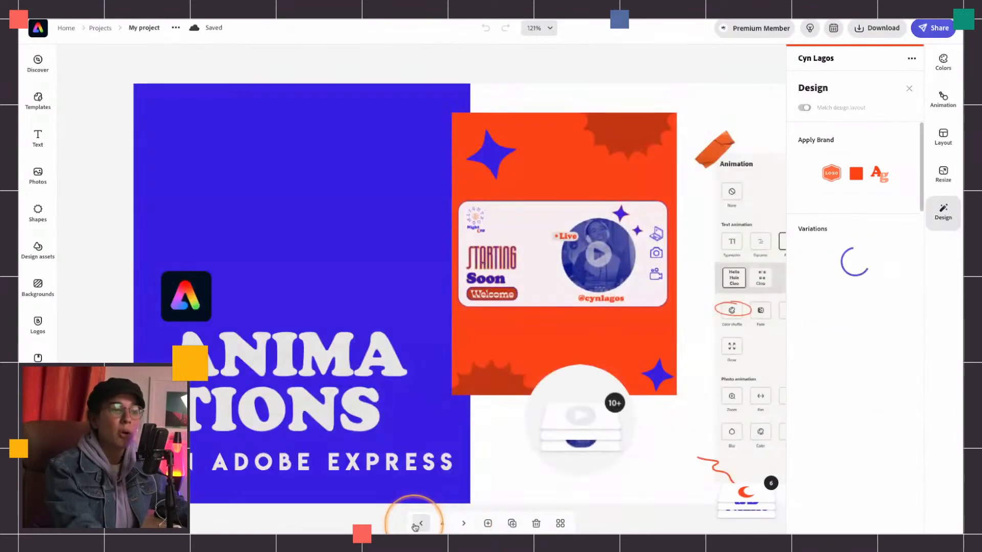
left_click(419, 524)
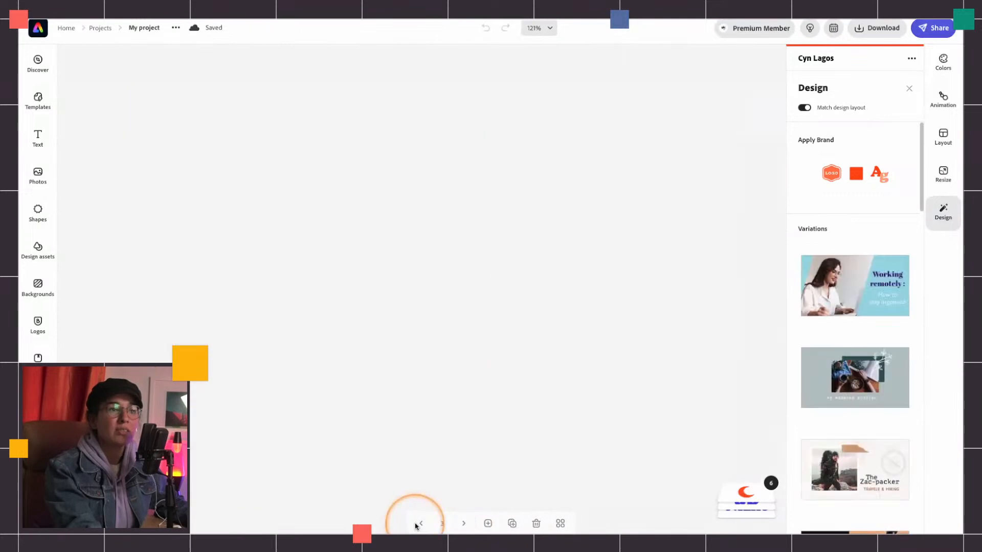
left_click(418, 525)
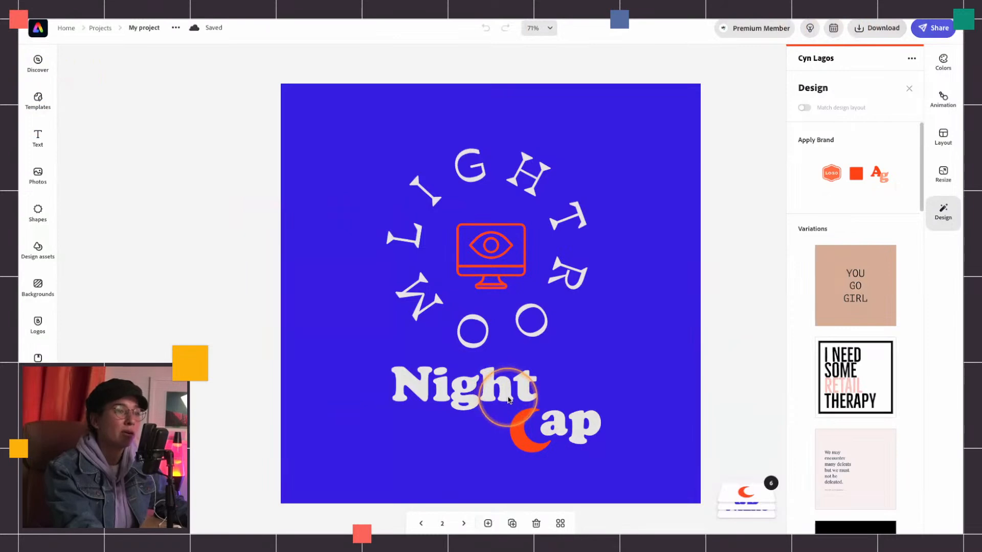
Step: Open the "Livestream cc overview" project and duplicate its first page
left_click(100, 28)
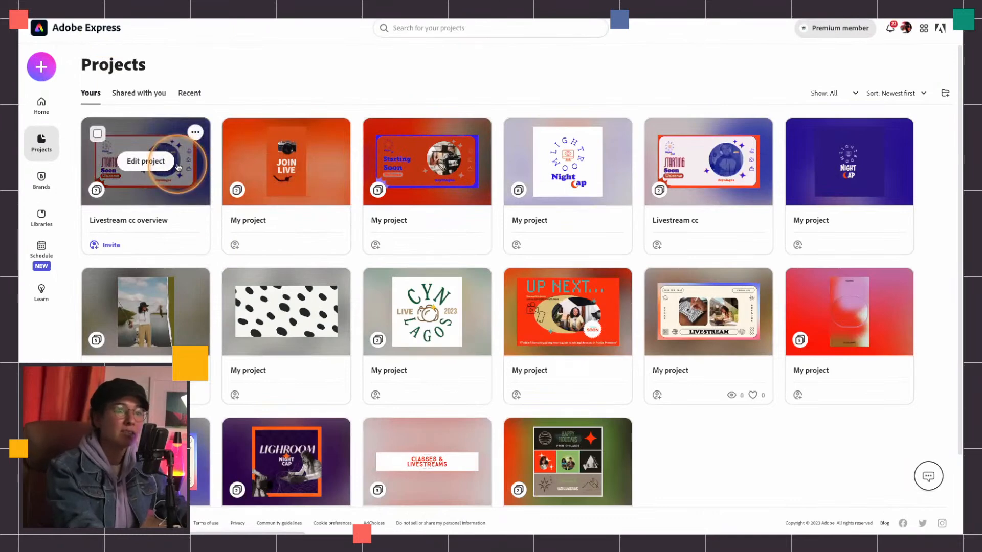
left_click(177, 164)
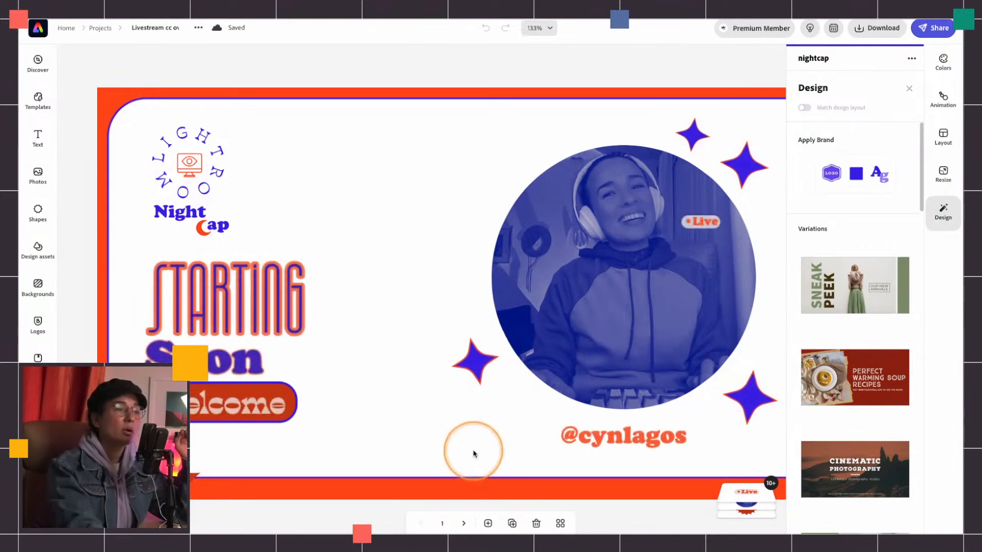
left_click(512, 525)
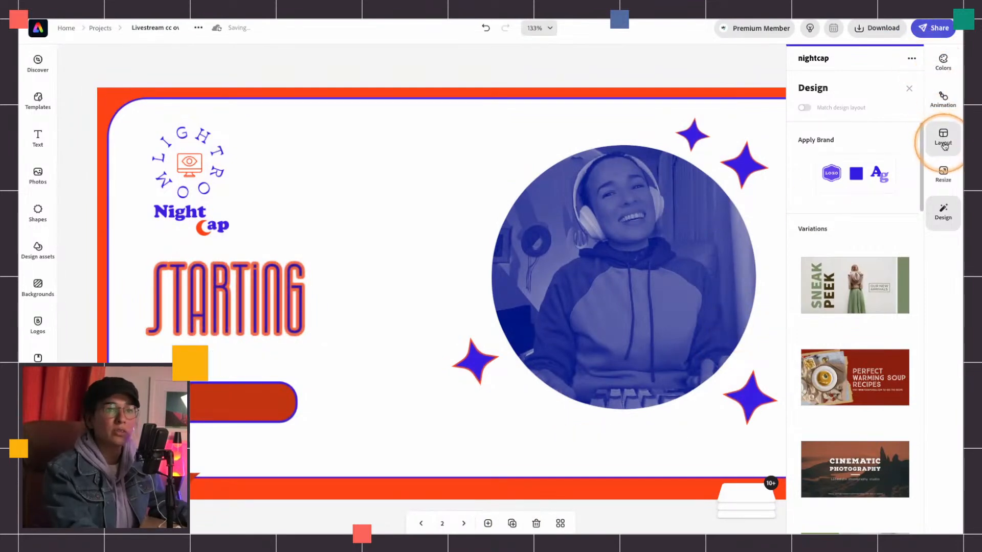
Step: Try the YouTube thumbnail (1280 x 720) and LinkedIn blog post (1200 x 628) sizes on the duplicated page
left_click(943, 173)
scroll(877, 204, "down", 2)
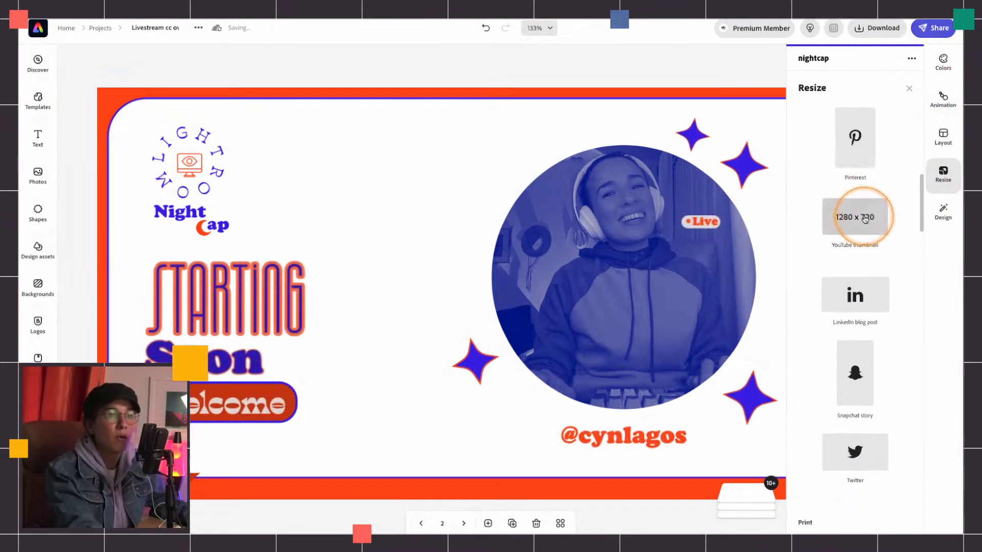
left_click(860, 224)
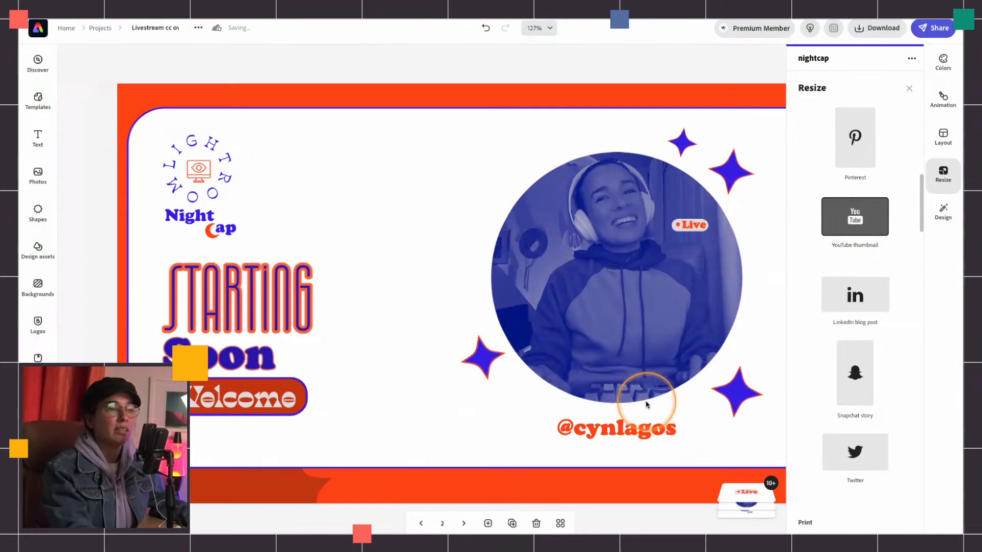
left_click(856, 307)
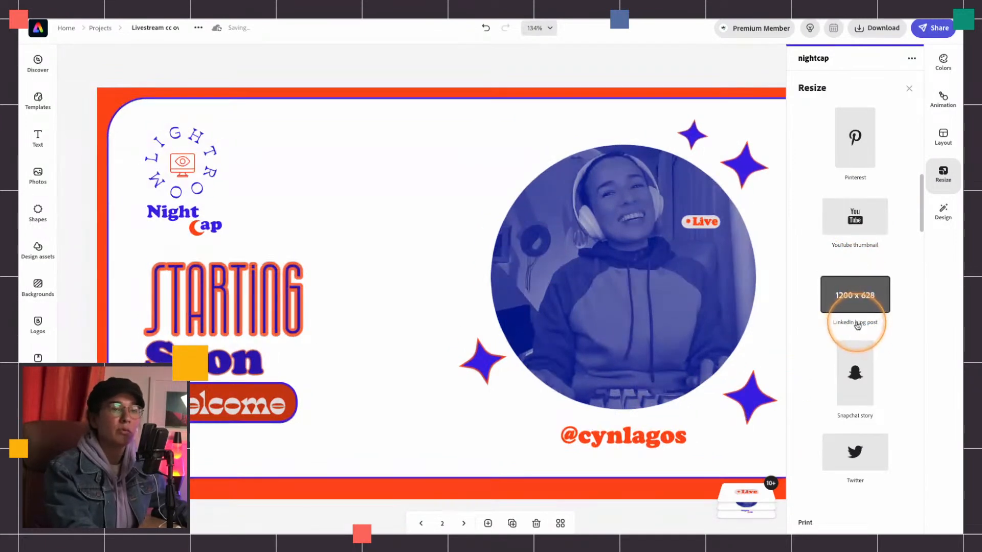
Step: Try the 11 x 17 in Poster and 1080 x 566 Instagram landscape sizes on the duplicated page
scroll(857, 325, "down", 2)
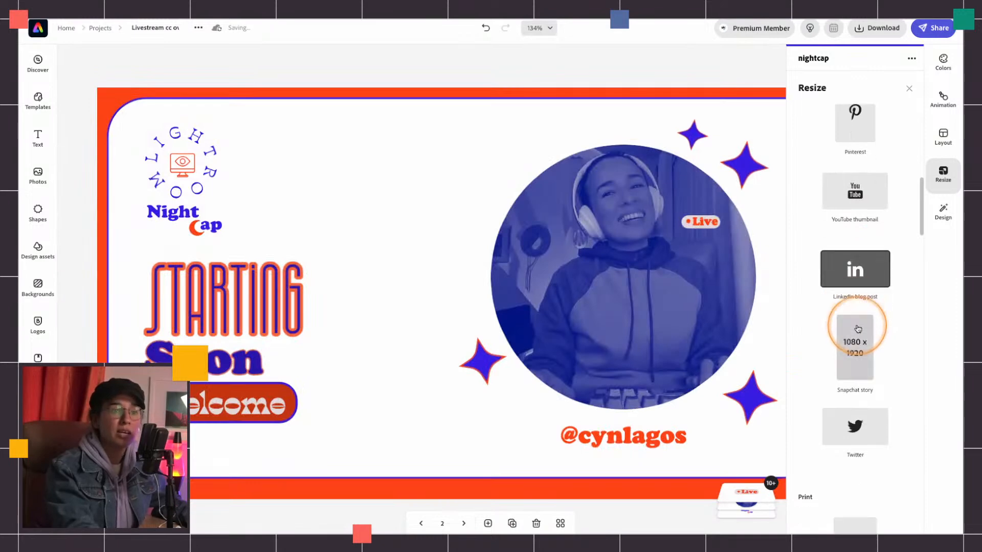
scroll(857, 297, "down", 6)
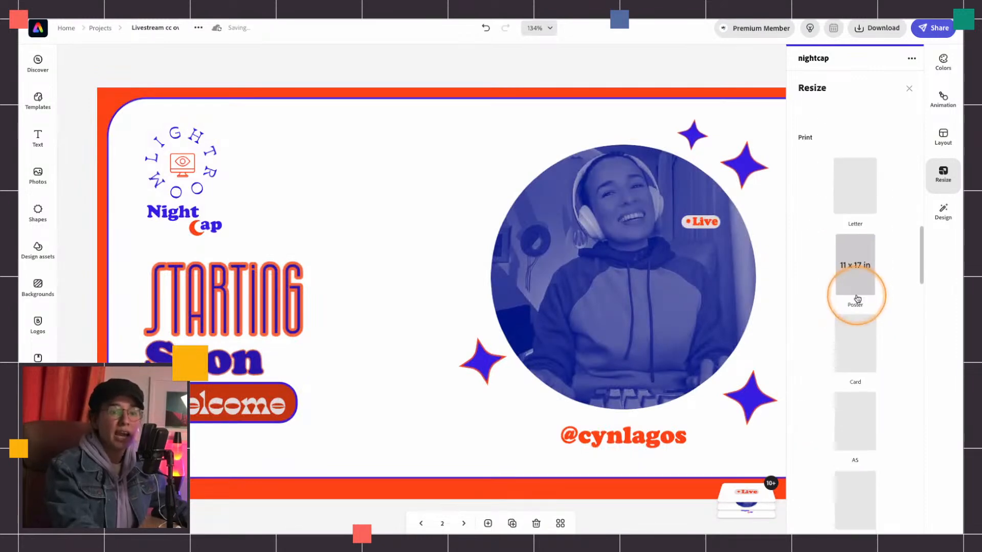
left_click(855, 285)
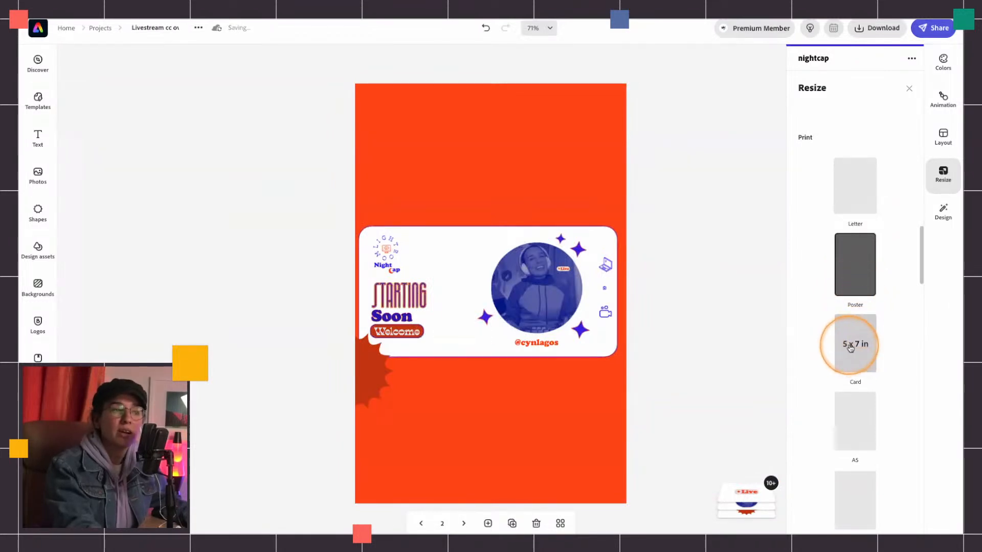
scroll(851, 348, "up", 10)
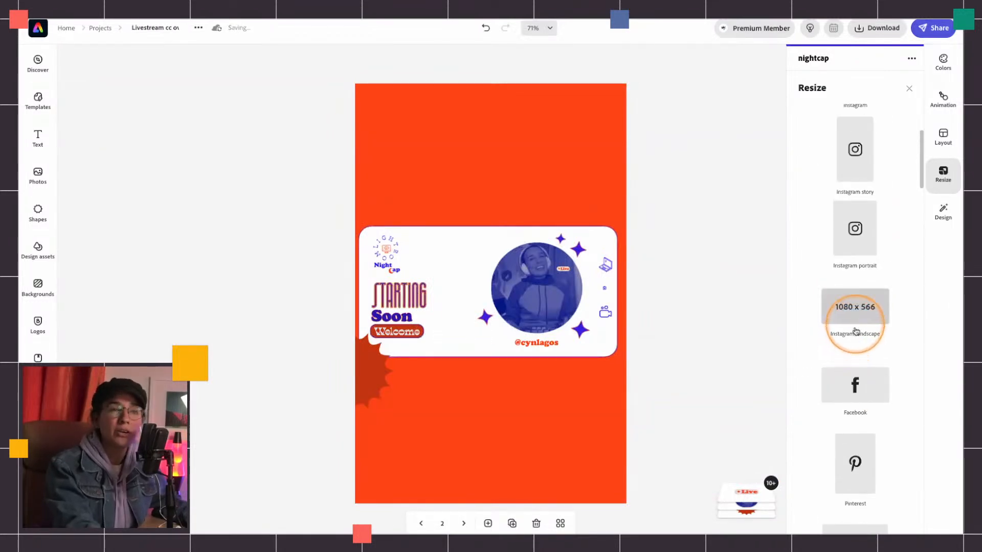
left_click(855, 335)
Step: Resize the duplicated page to the Facebook Profile cover size of 1640 x 624
scroll(860, 301, "down", 10)
scroll(858, 302, "down", 2)
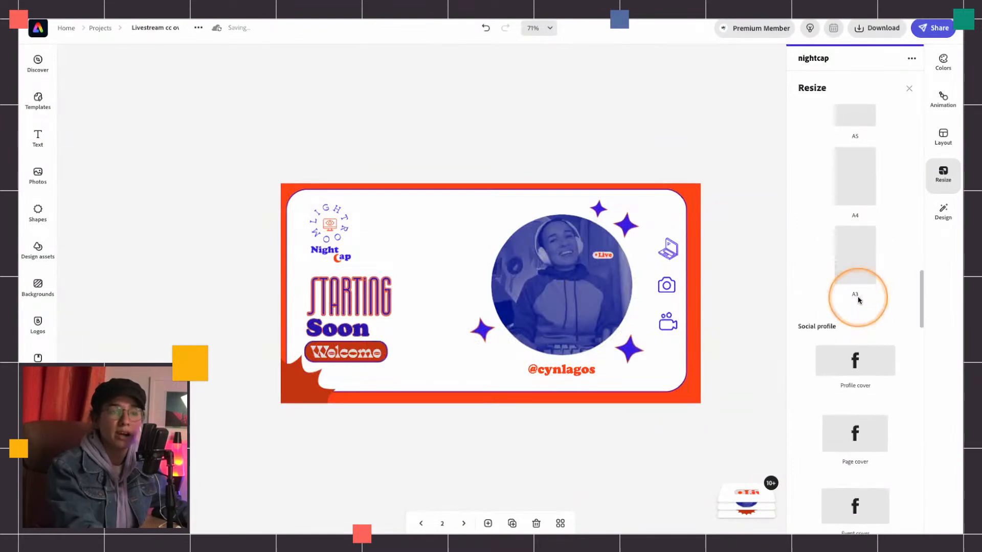
left_click(856, 362)
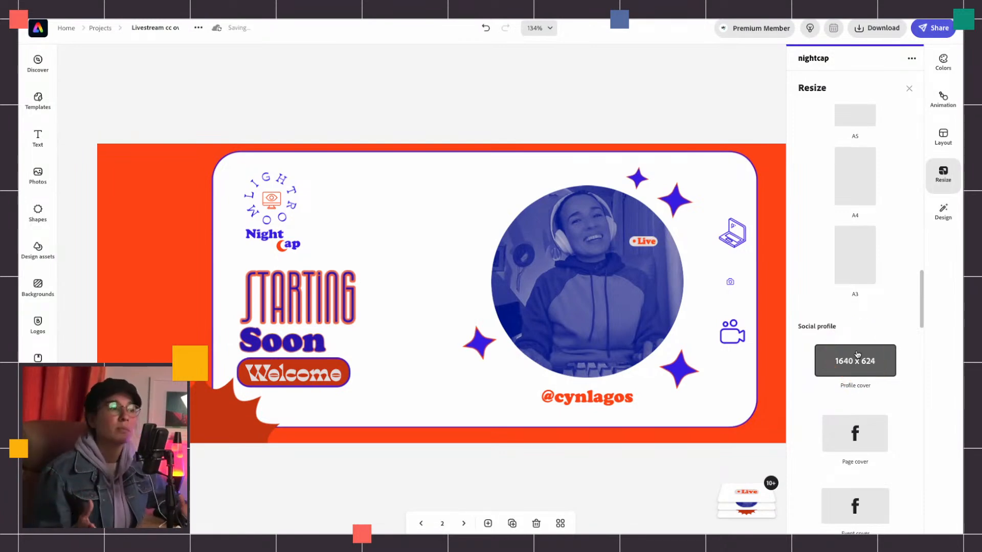
Step: Replace the page's solid orange background with the black diagonal dash pattern from the Organic backgrounds
left_click(136, 176)
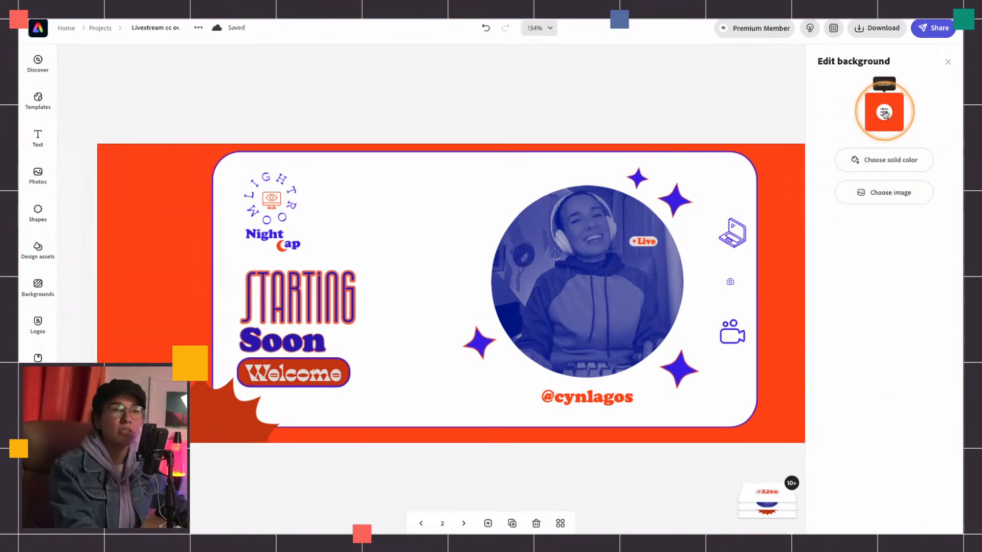
left_click(41, 286)
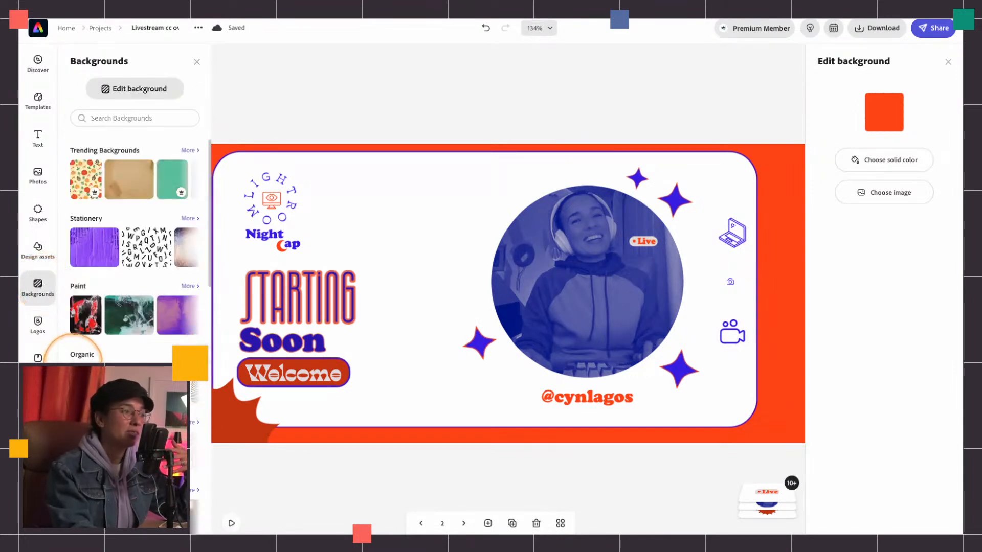
left_click(189, 354)
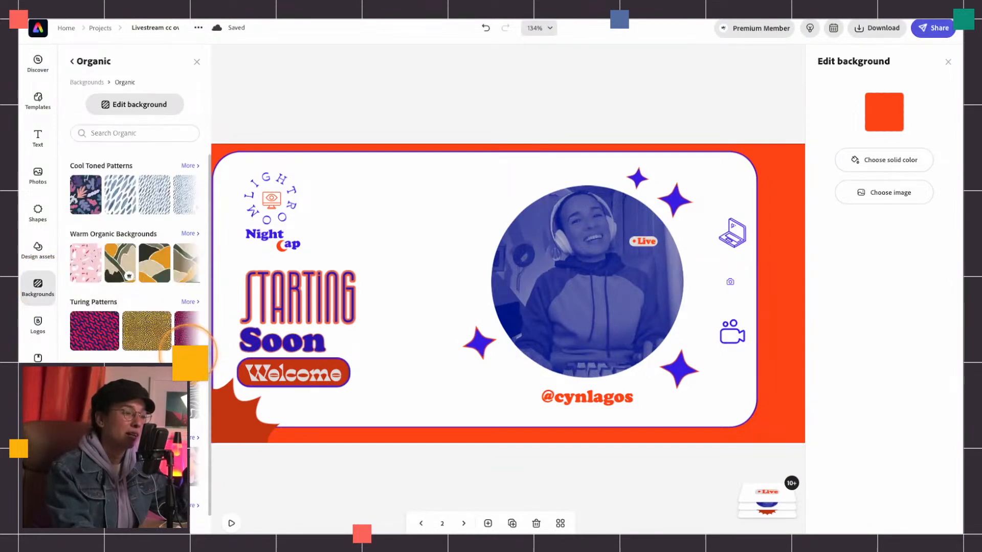
scroll(189, 353, "down", 1)
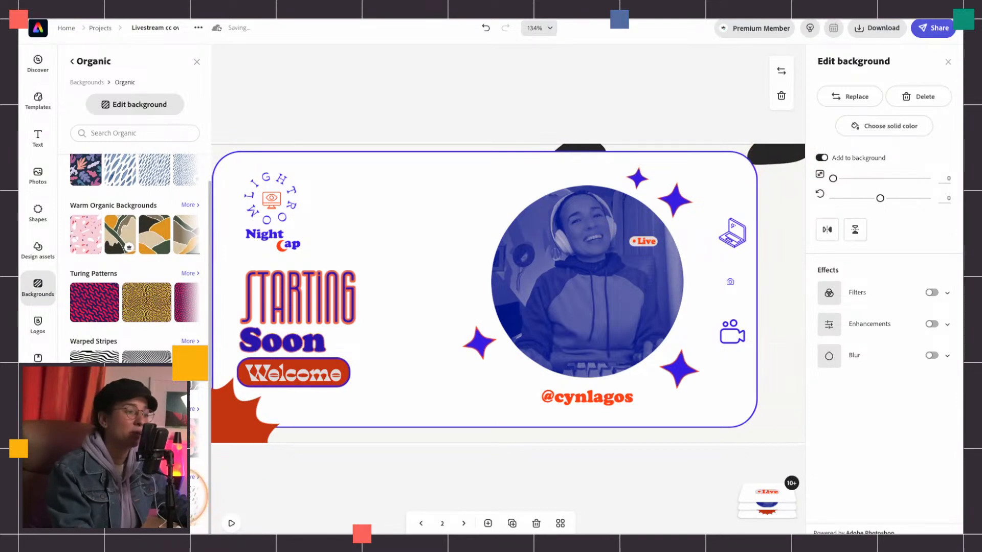
left_click(178, 496)
left_click(416, 341)
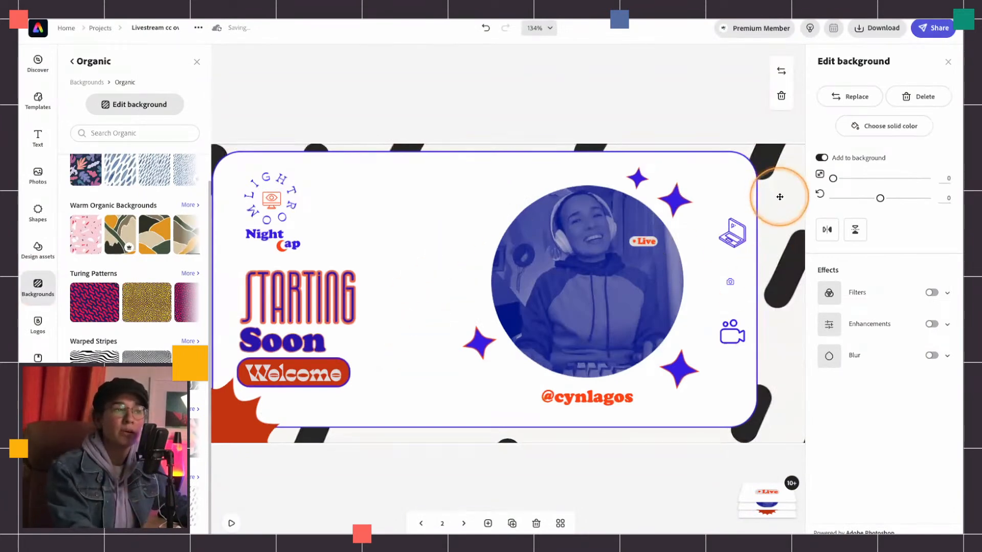
Step: Turn on filters for the patterned background with the Duotone effect and close the background library
left_click(932, 293)
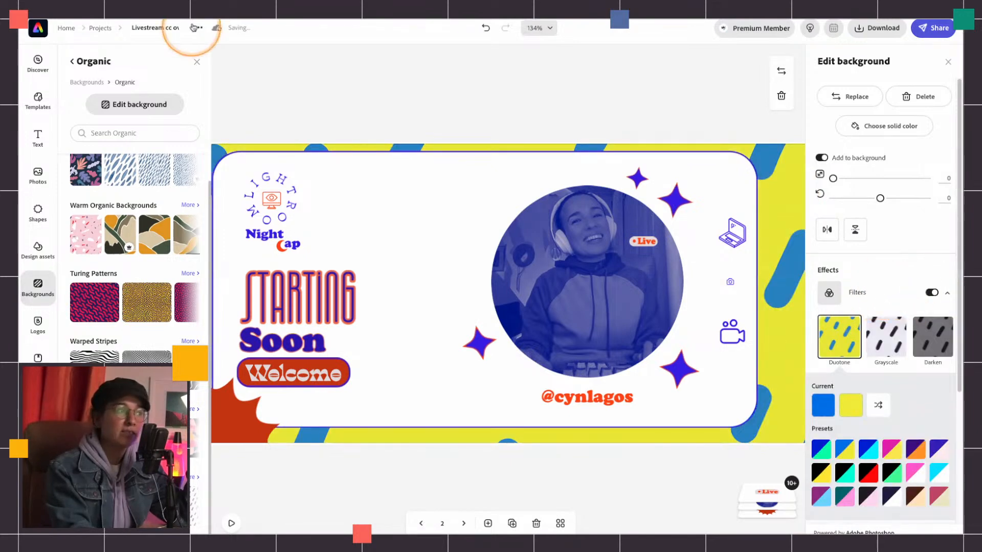
left_click(196, 61)
left_click(840, 357)
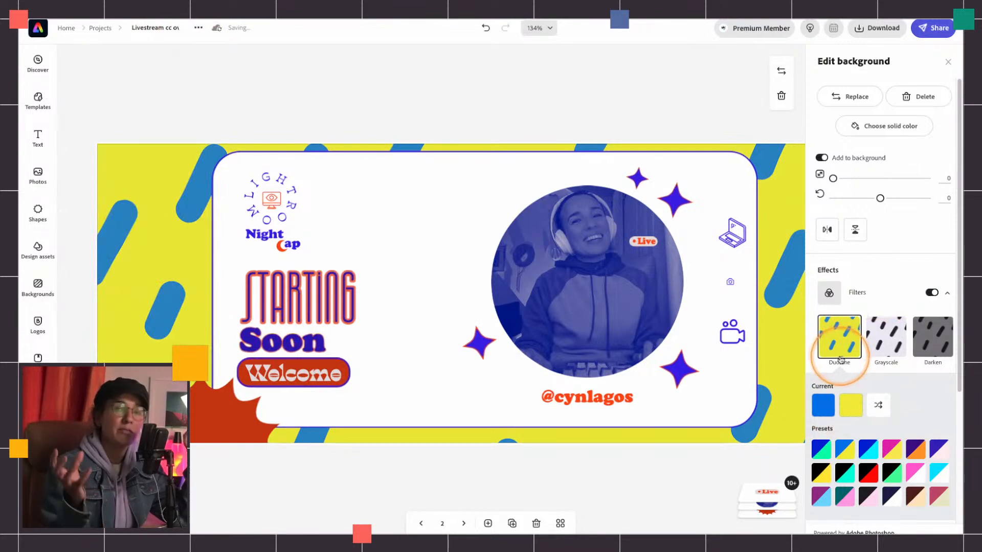
Step: Set the background duotone's shadows color to the orange from the nightcap brand colors
left_click(824, 405)
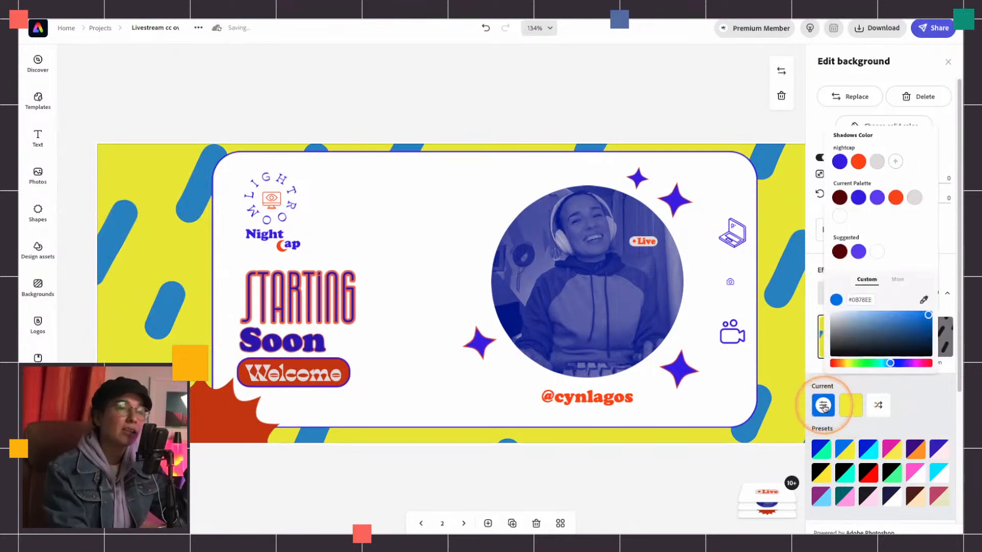
left_click(841, 159)
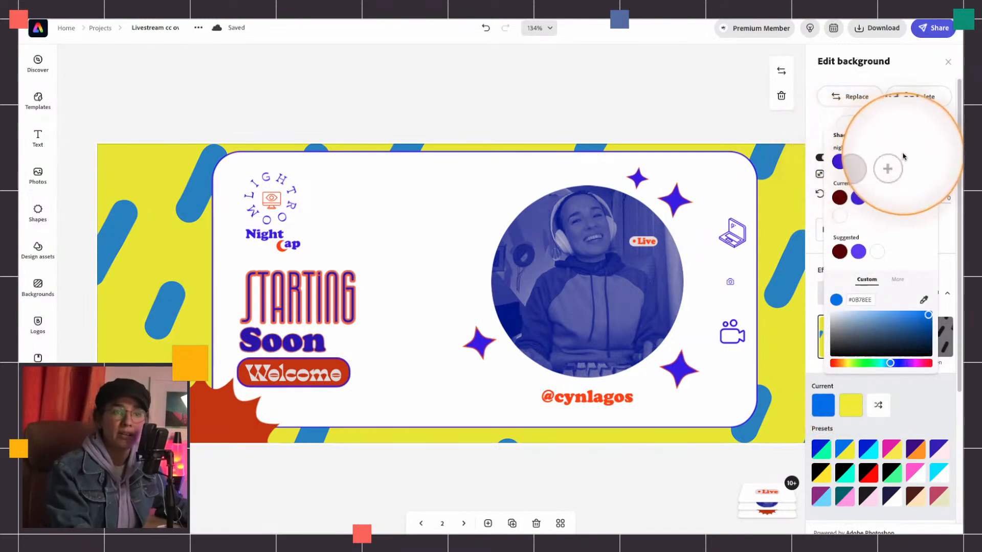
left_click(858, 163)
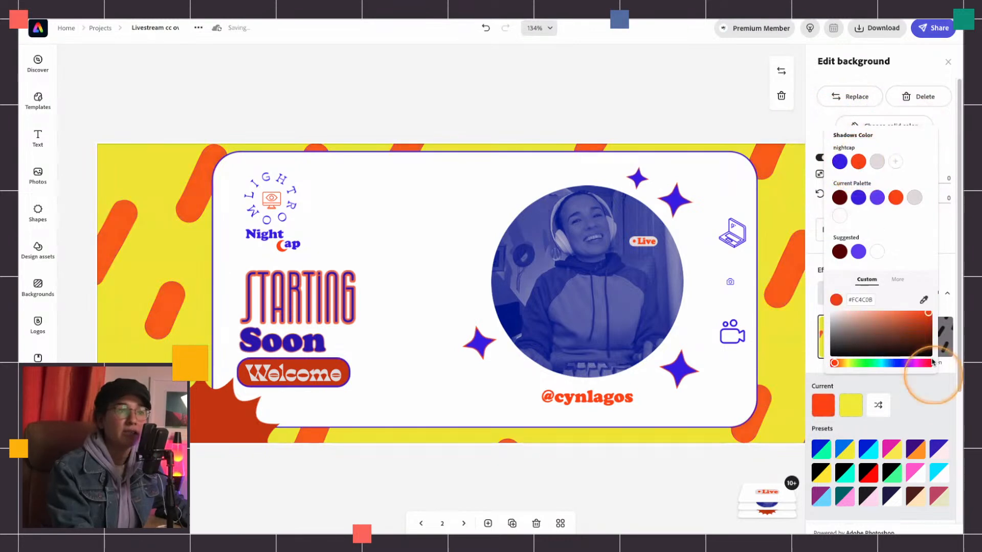
Step: Set the background duotone's highlights to the light grey and its shadows to the blue from the nightcap brand colors
left_click(851, 406)
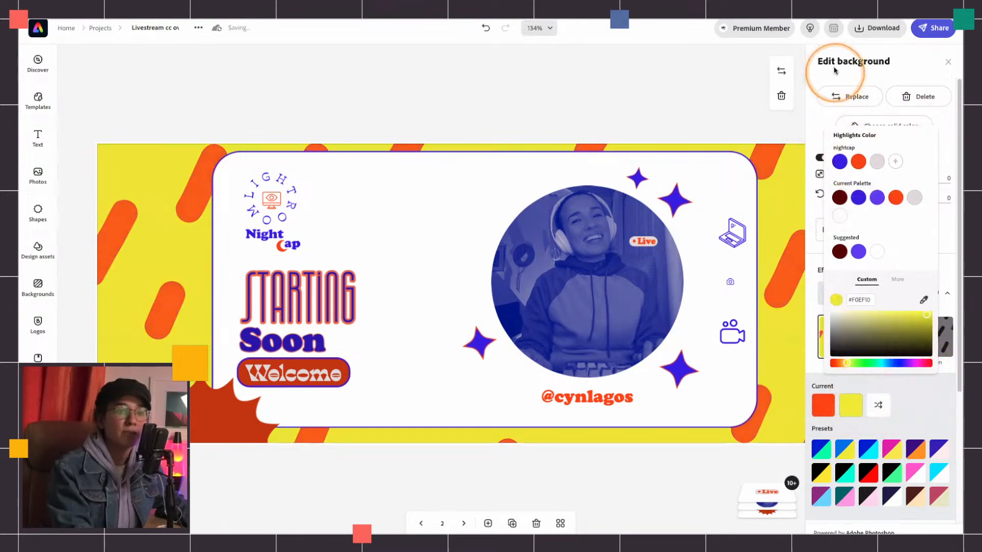
left_click(839, 162)
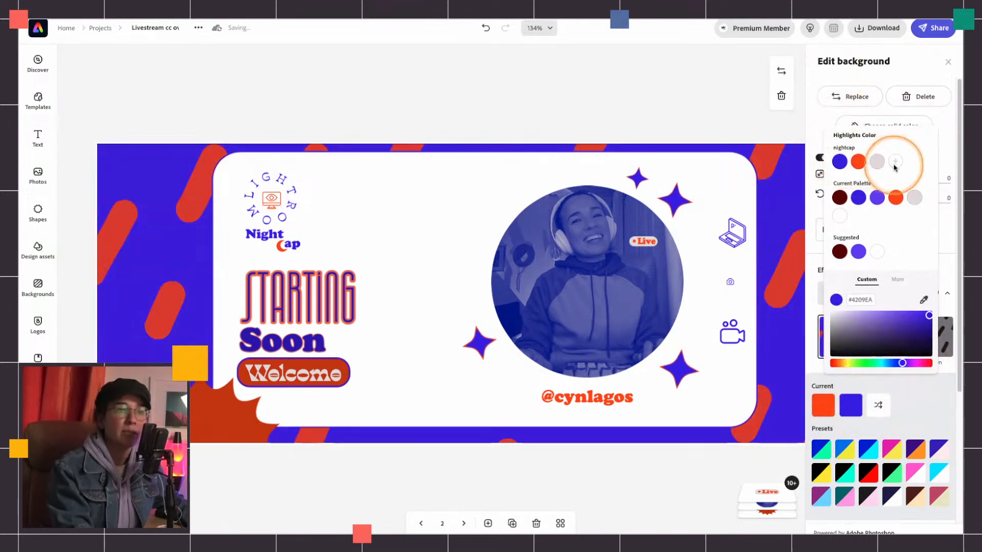
left_click(878, 162)
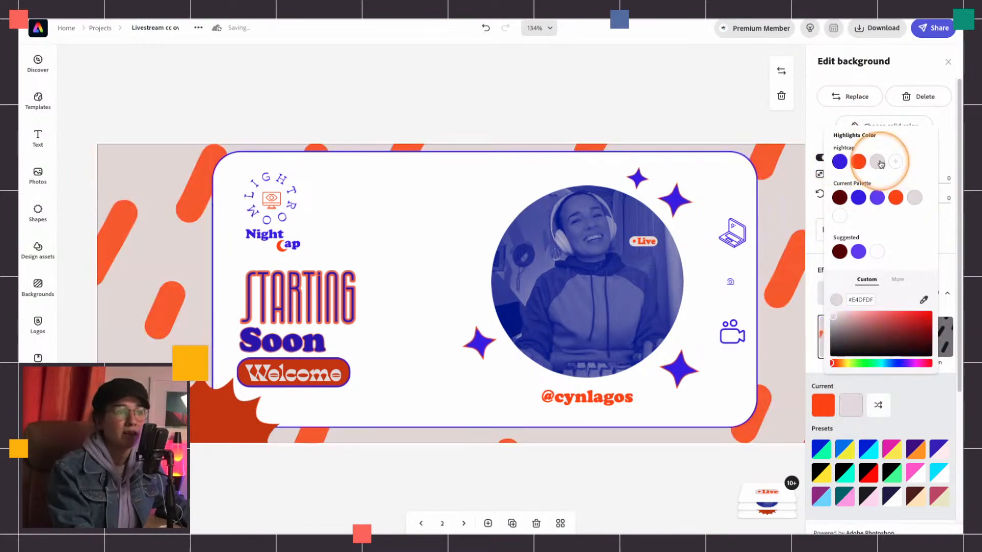
left_click(823, 406)
left_click(840, 161)
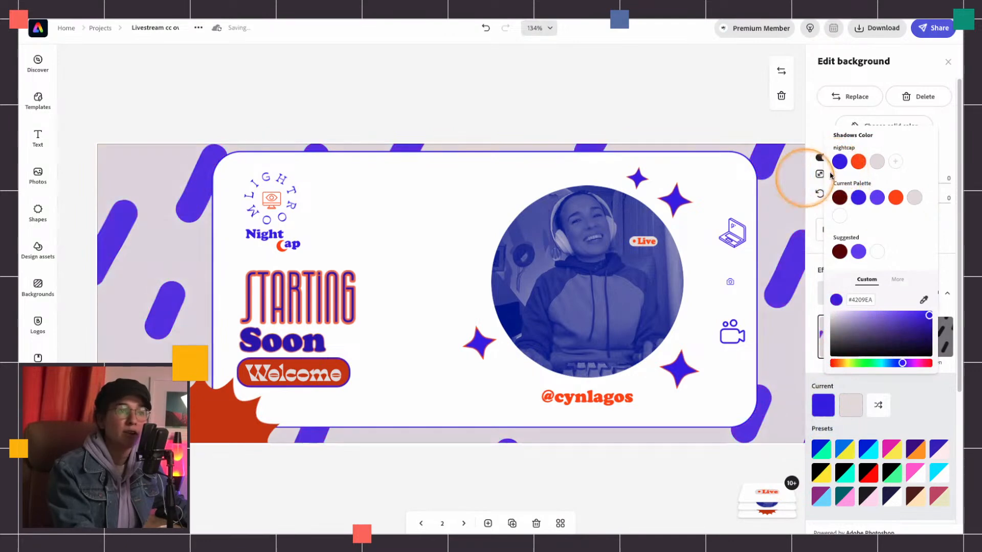
Step: Move the red starburst behind the upper-left edge of the circular portrait and widen the white rounded panel on both sides
left_click_drag(213, 409, 580, 233)
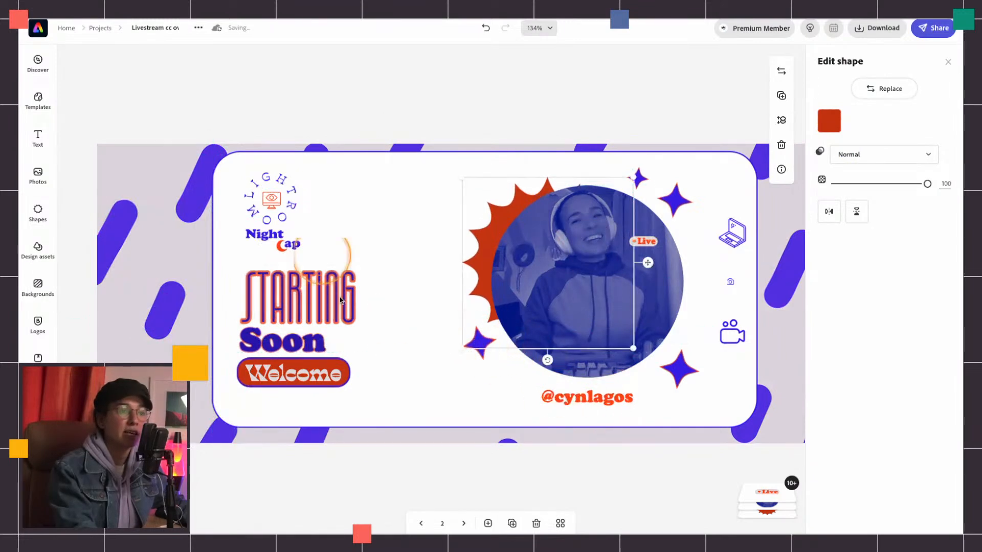
left_click(326, 205)
left_click(215, 292)
left_click_drag(212, 288, 113, 288)
left_click_drag(760, 288, 811, 289)
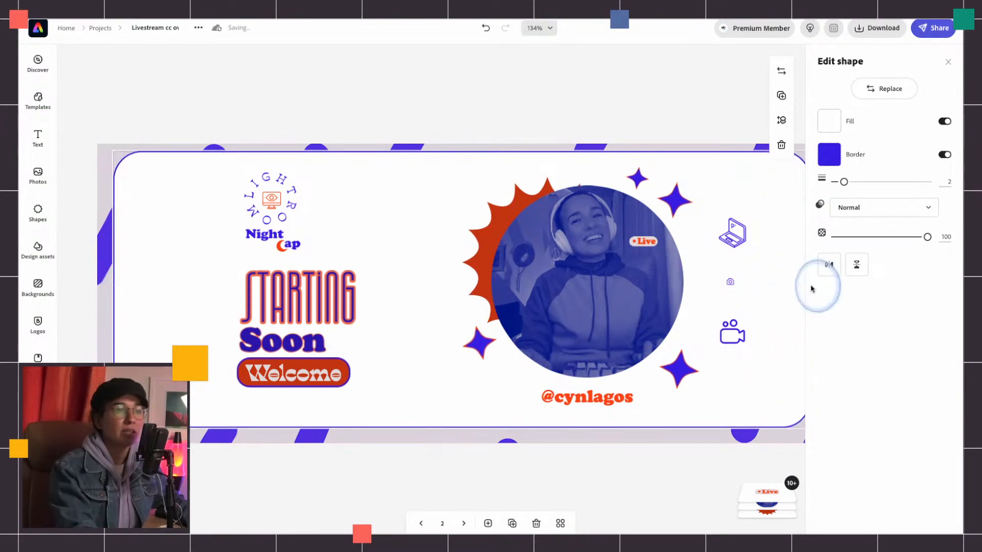
Step: Move the Starting, Soon and Welcome texts together toward the lower-left corner of the widened white panel
left_click(310, 307)
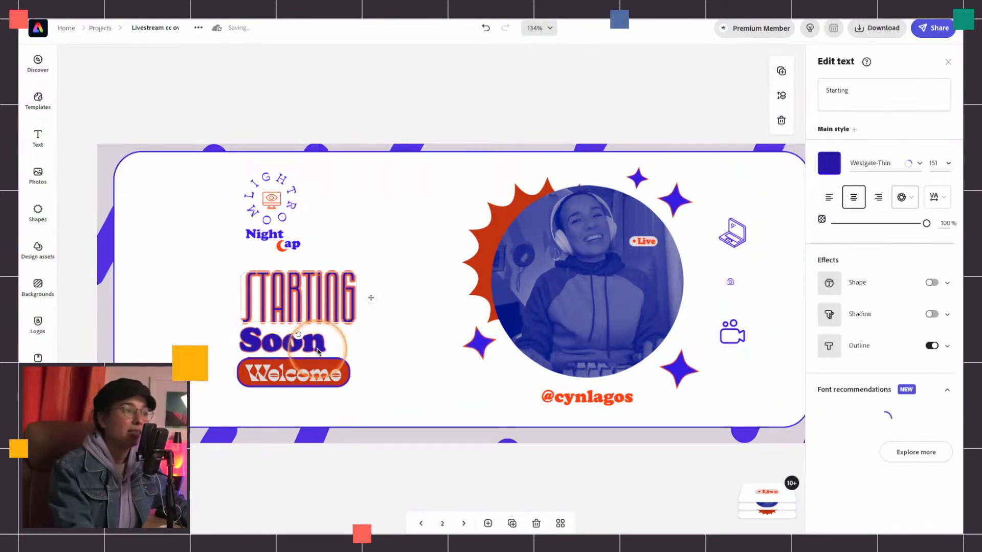
left_click(317, 347)
left_click(311, 372, "shift")
left_click_drag(307, 302, 200, 318)
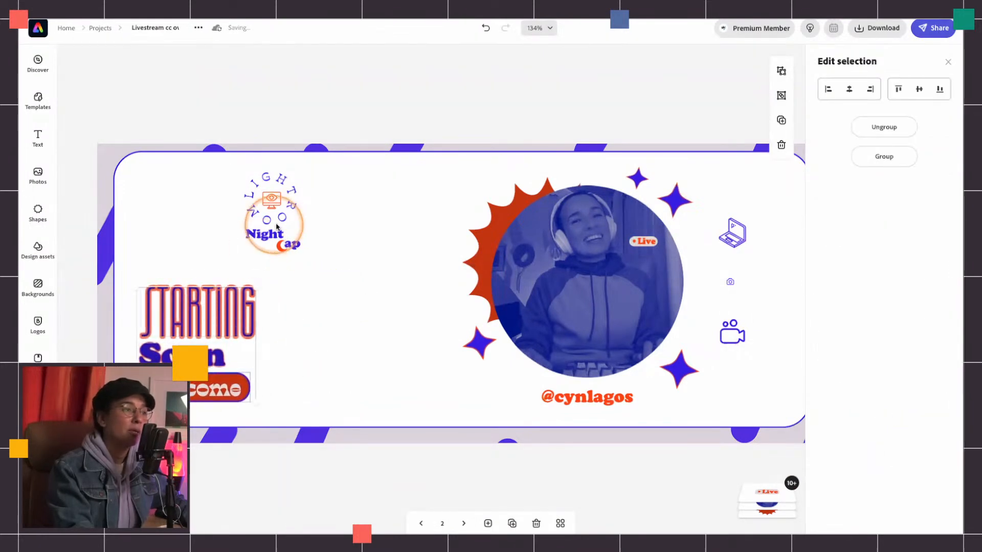
Step: Shrink the Night Cap logo and place it in the upper-left corner of the white panel, above the Starting text
left_click(266, 237)
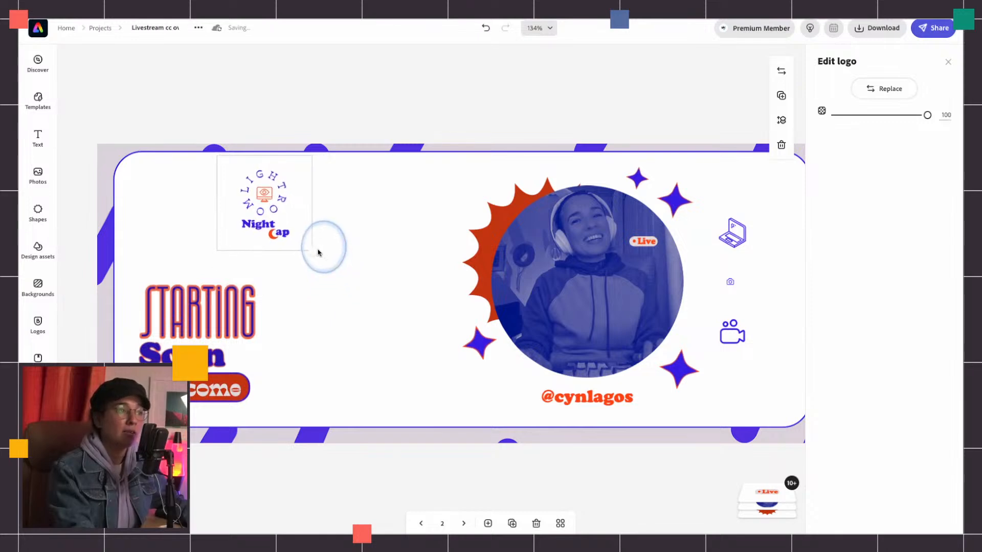
left_click_drag(278, 208, 167, 190)
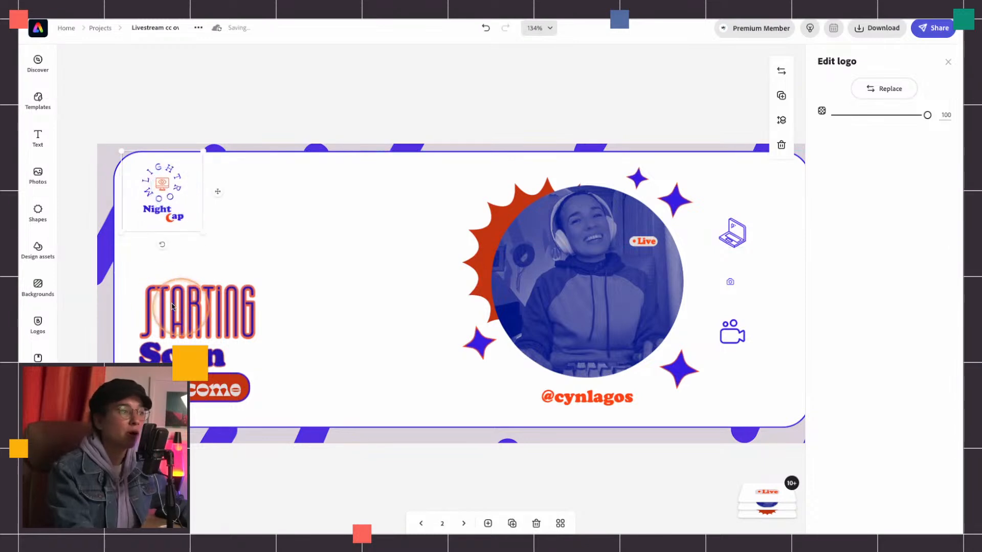
left_click(200, 311)
mouse_move(166, 185)
left_mouse_down()
mouse_move(174, 189)
mouse_move(166, 193)
left_mouse_up()
left_click(214, 198)
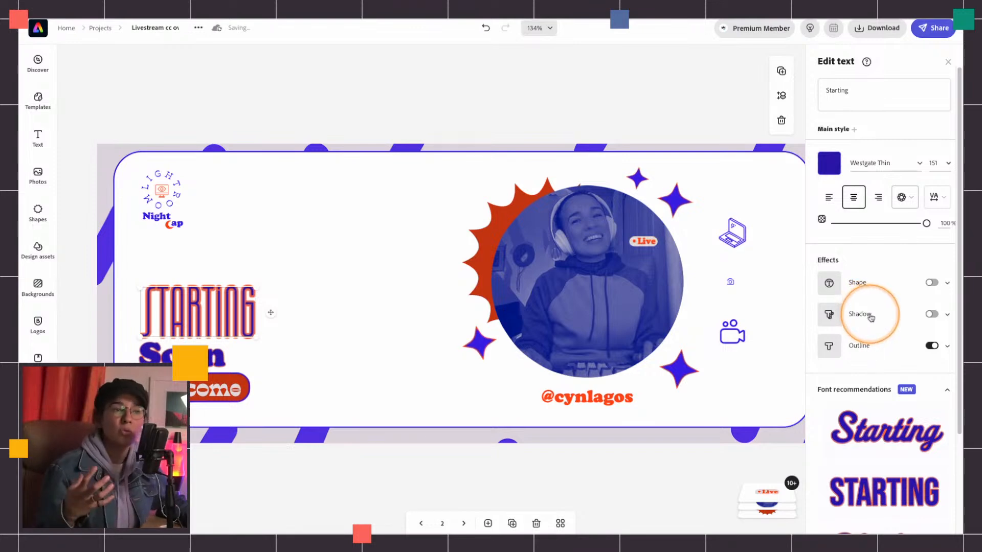
Step: Enlarge the tiny camera icon between the laptop and video camera icons, undoing the excess adjustments
left_click(731, 282)
mouse_move(735, 277)
left_mouse_down()
mouse_move(772, 252)
mouse_move(738, 283)
mouse_move(752, 262)
mouse_move(748, 276)
mouse_move(734, 276)
mouse_move(747, 281)
left_mouse_up()
key("ctrl+z")
key("ctrl+z")
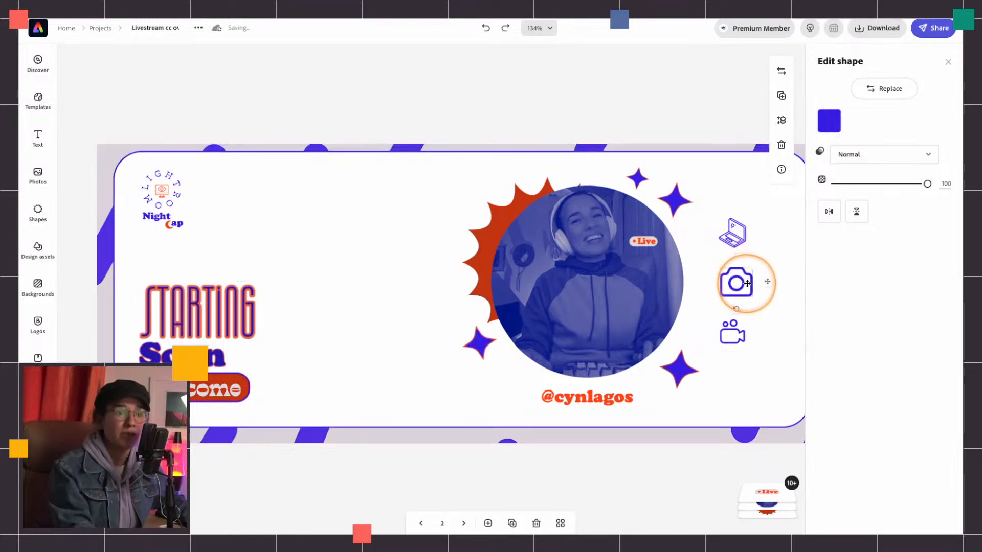
left_click(948, 62)
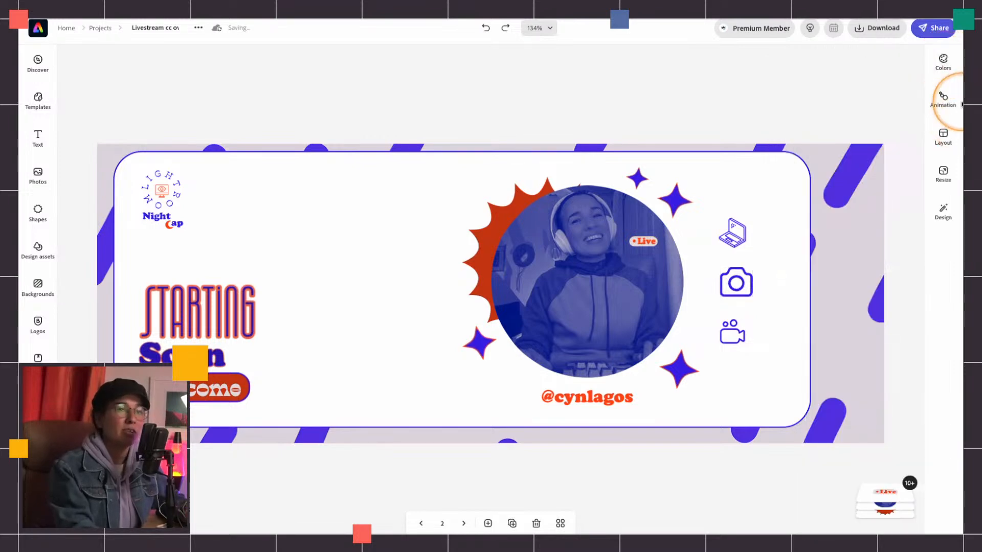
Step: Try the Blur photo animation on the page and replace it with the Typewriter text animation
left_click(944, 100)
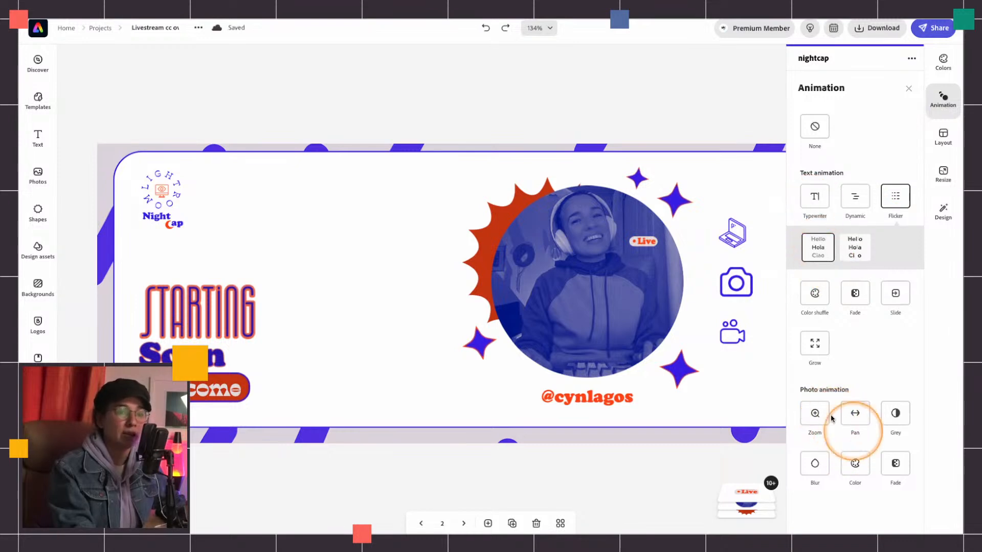
left_click(816, 464)
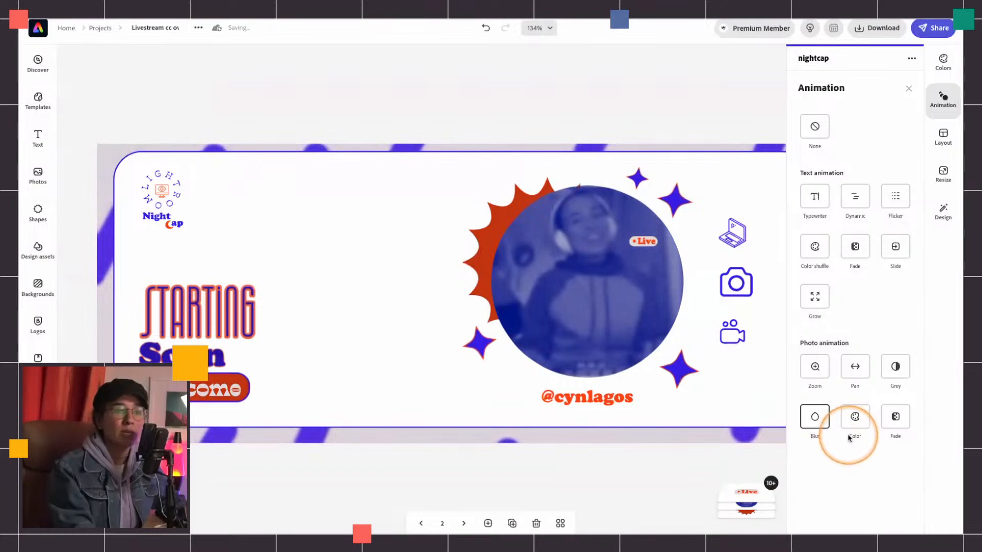
left_click(814, 197)
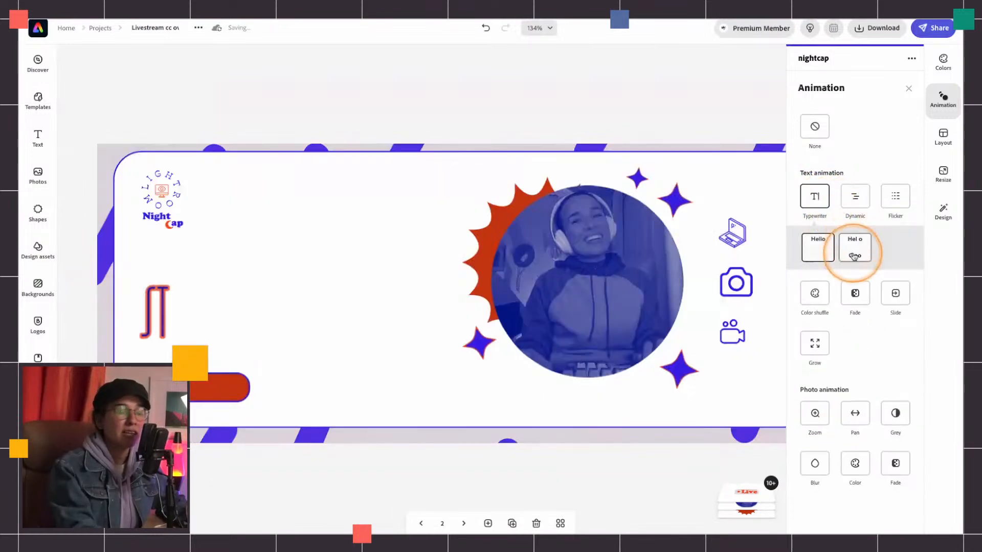
left_click(909, 89)
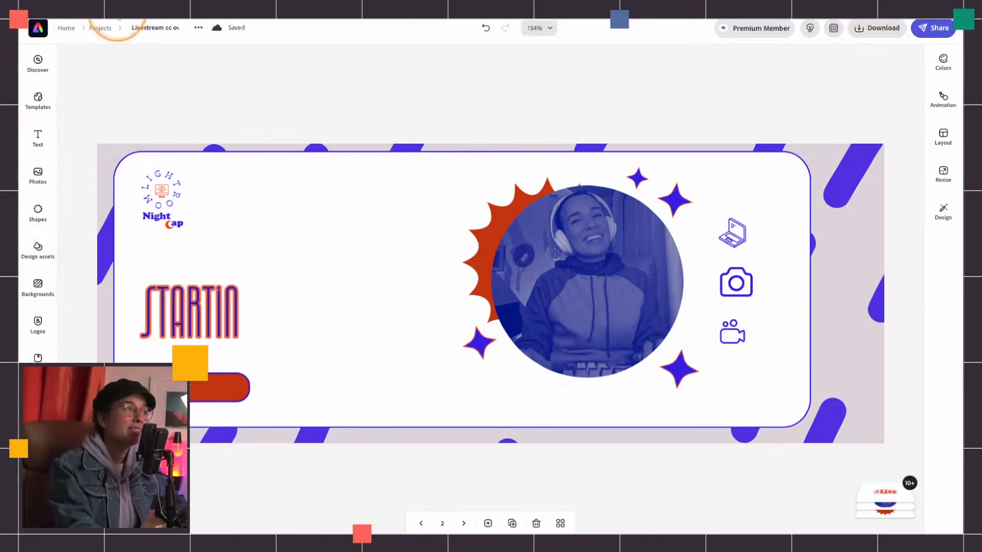
Step: Switch from the Adobe Express editor to the Classes web page in the browser and show it in full screen
mouse_move(116, 18)
left_click(51, 30)
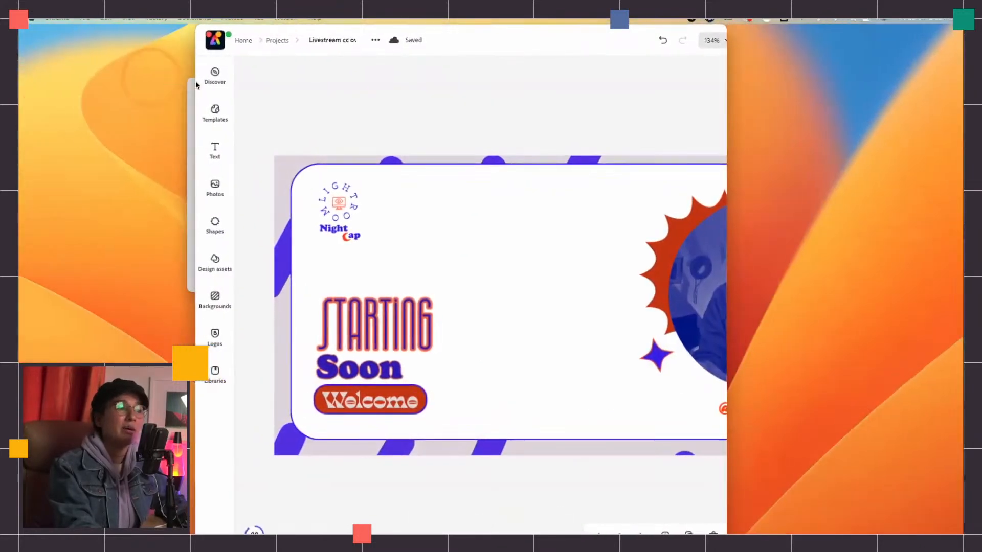
left_click_drag(232, 37, 131, 67)
left_click(532, 66)
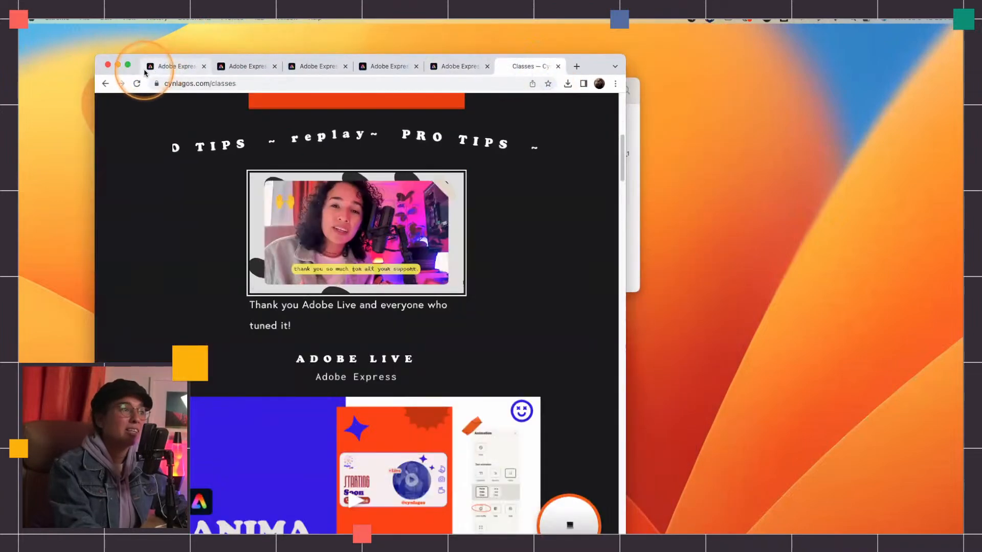
left_click(127, 67)
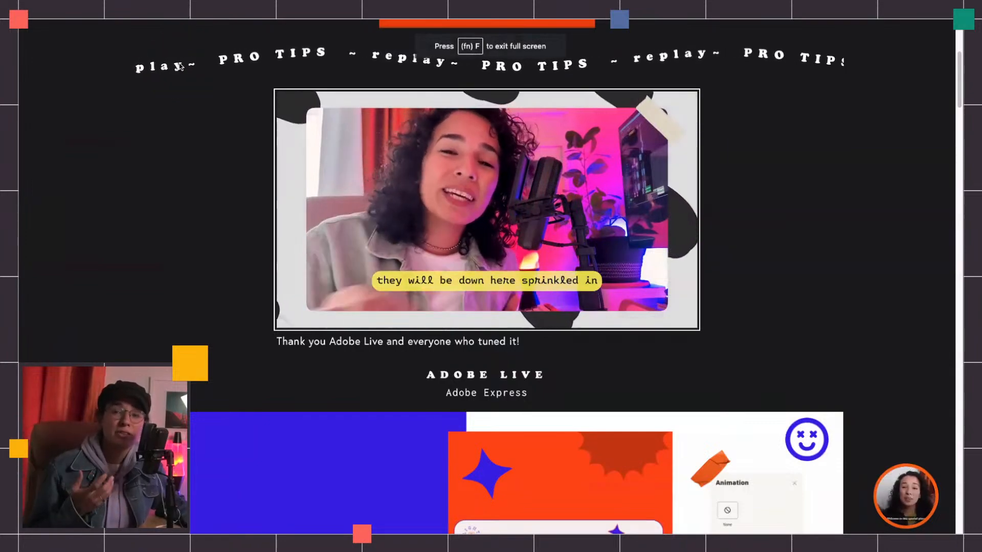
Step: Browse the Adobe Live replays for Adobe Express and Adobe Lightroom on the Classes page
left_click(230, 66)
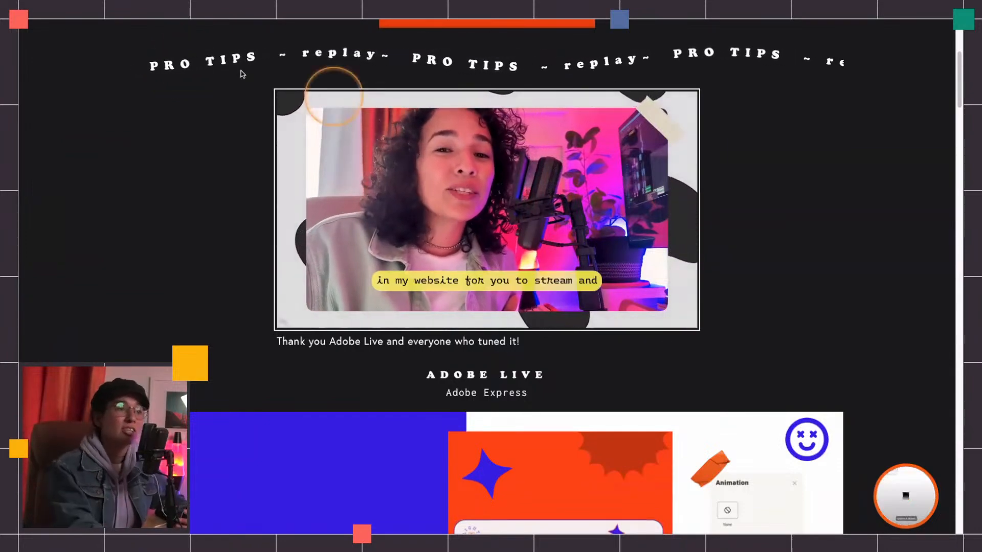
left_click(530, 249)
scroll(530, 248, "down", 8)
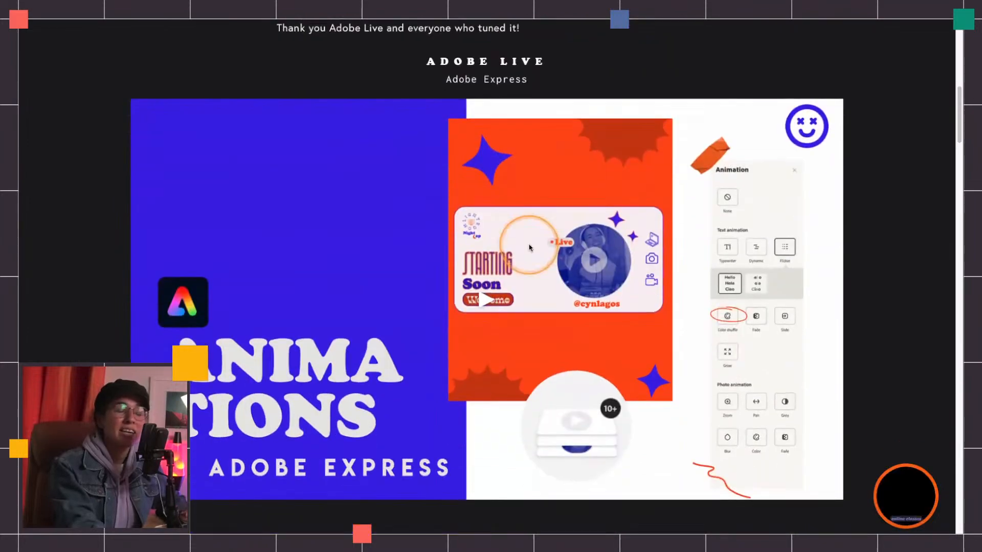
scroll(530, 248, "down", 6)
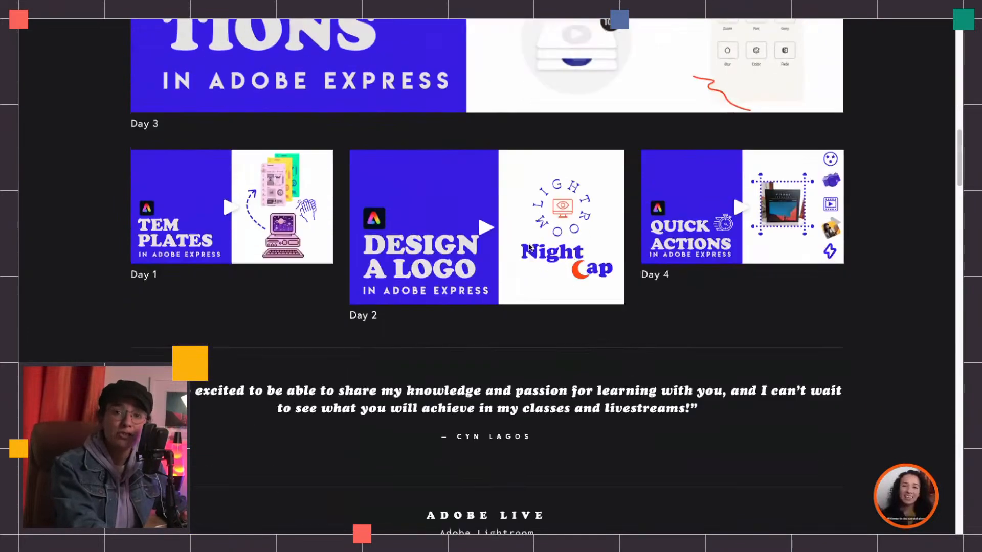
scroll(530, 248, "down", 5)
left_click(530, 247)
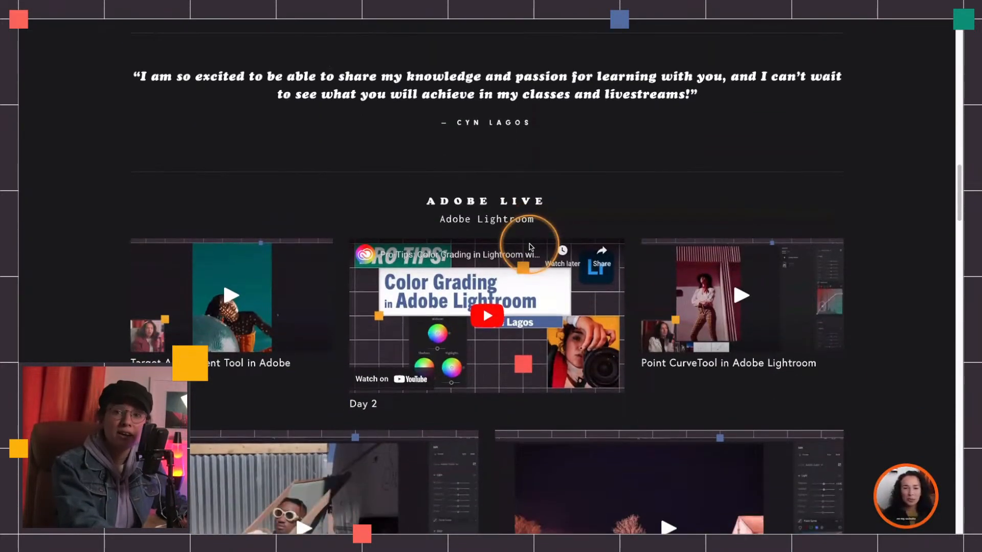
scroll(530, 247, "down", 4)
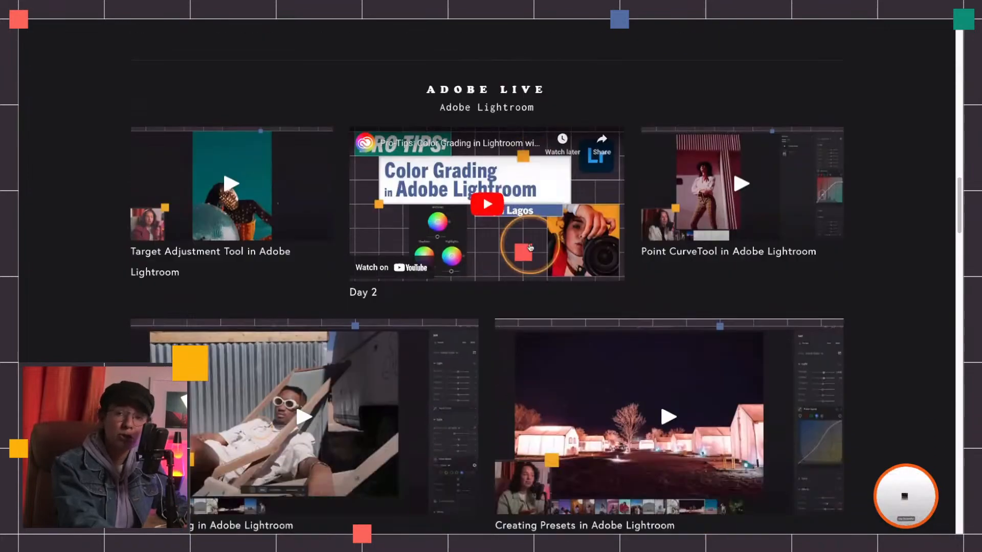